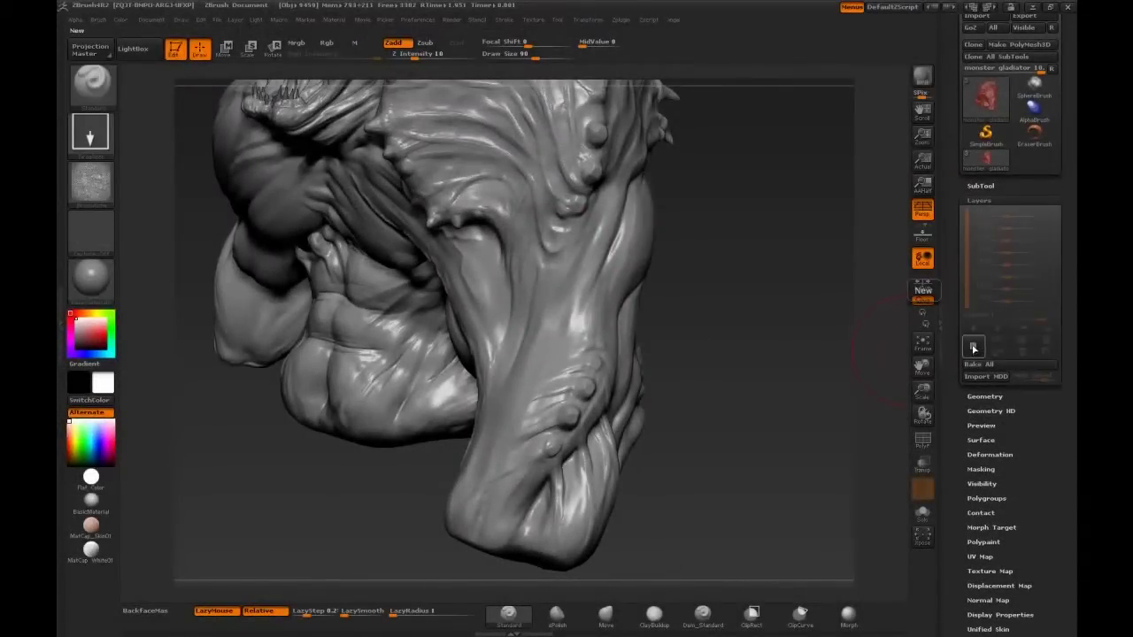
Subdivide the bust one level higher and add a new untitled sculpting layer
click(984, 397)
click(973, 416)
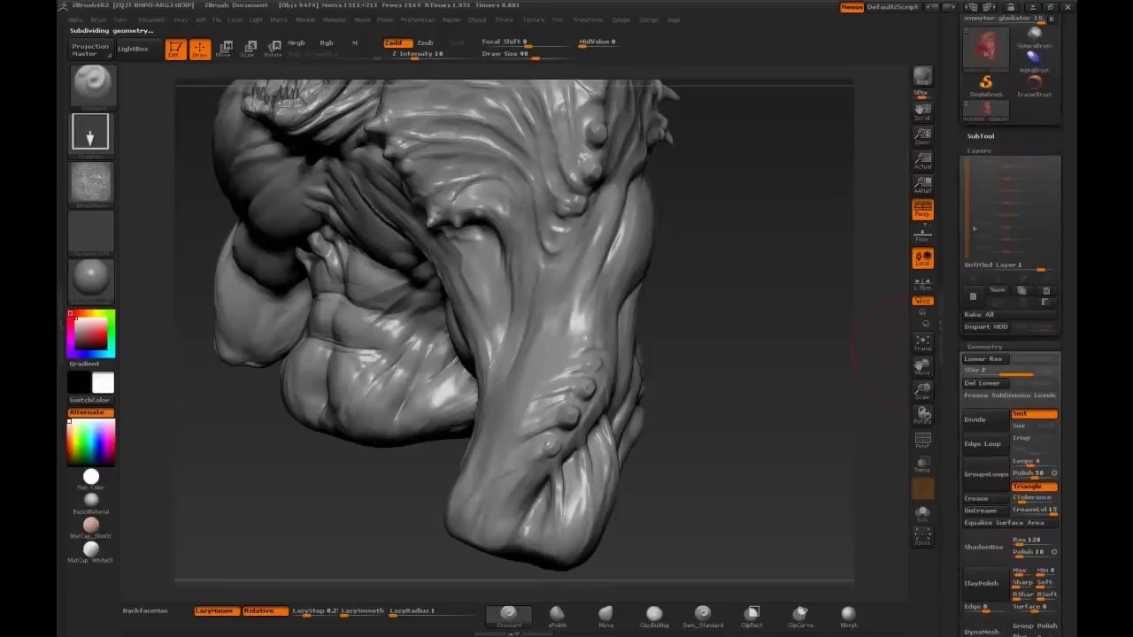
click(973, 297)
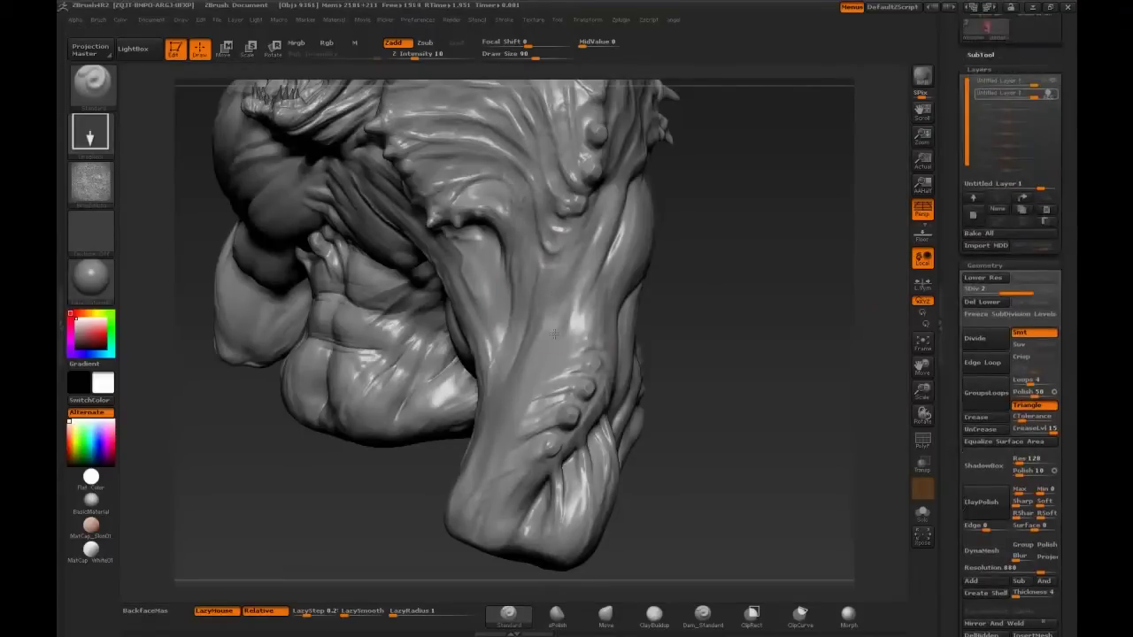
Stamp the scale alpha with DragRect along the wrist, forearm and upper arm
drag(761, 336, 545, 303)
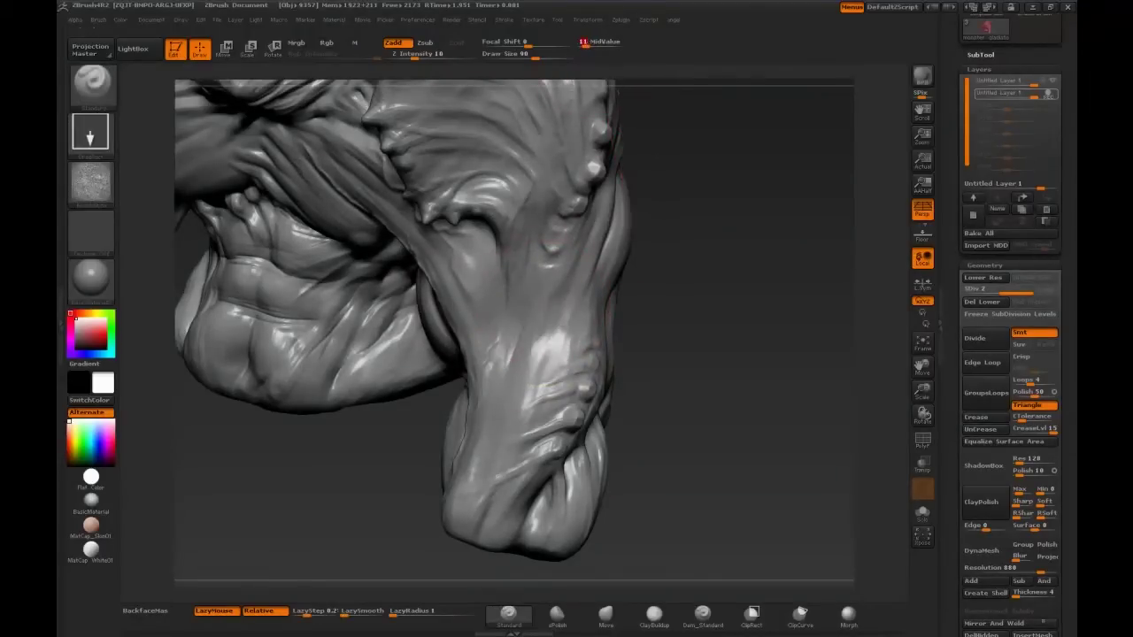
drag(553, 326, 484, 492)
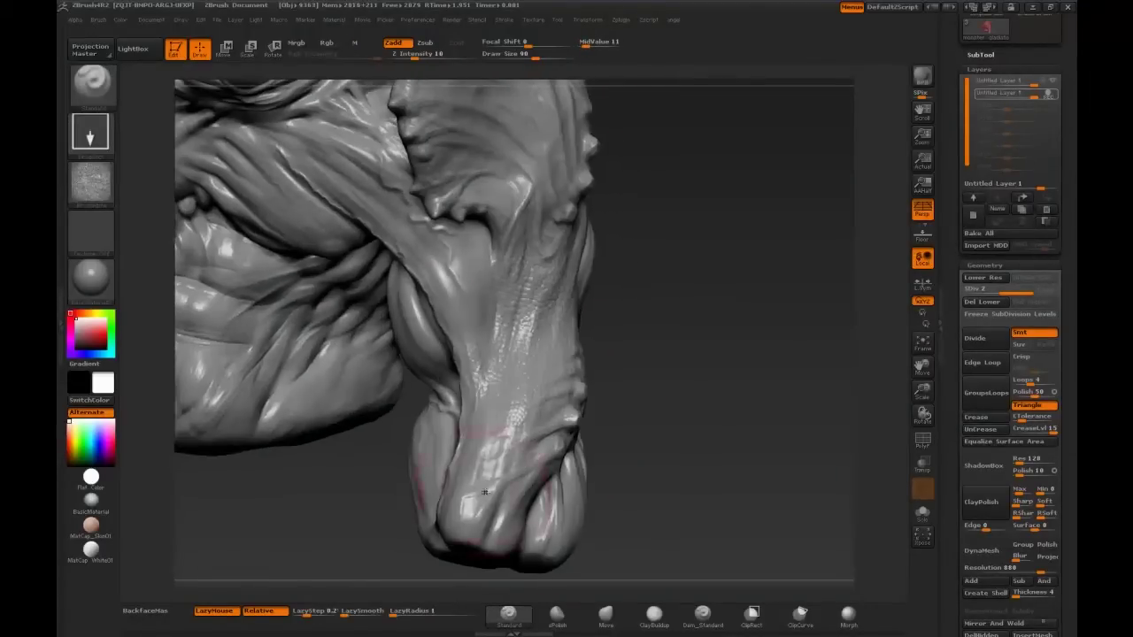
mouse_move(566, 339)
mouse_down()
mouse_move(691, 295)
mouse_move(430, 260)
mouse_move(619, 301)
mouse_up()
drag(422, 263, 503, 431)
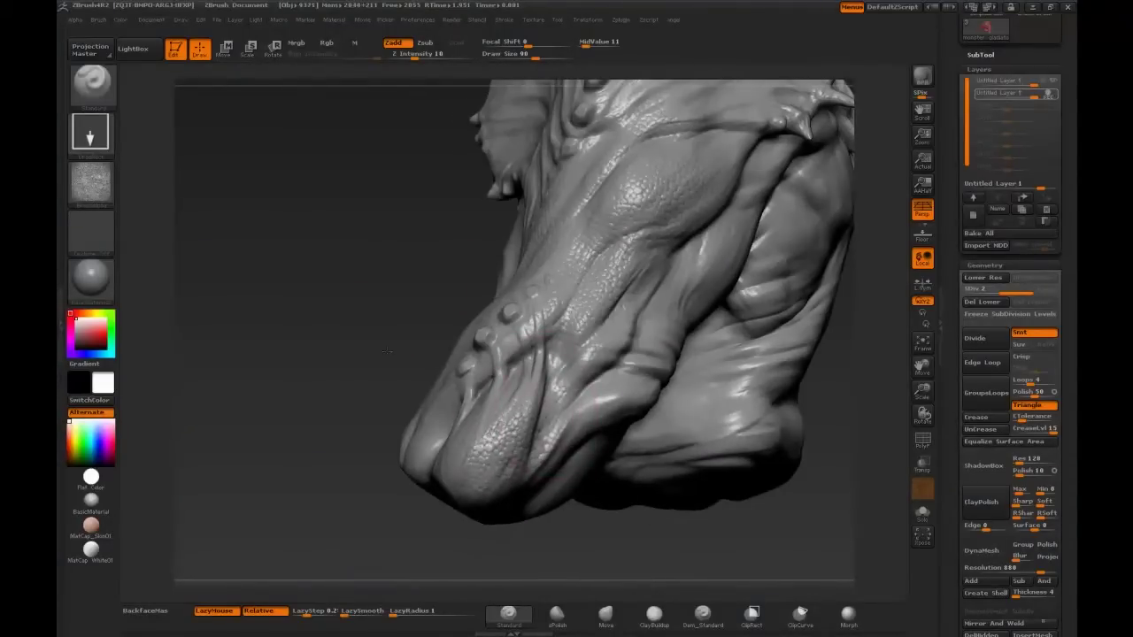
mouse_move(386, 351)
mouse_down()
mouse_move(495, 292)
mouse_move(645, 283)
mouse_move(619, 301)
mouse_up()
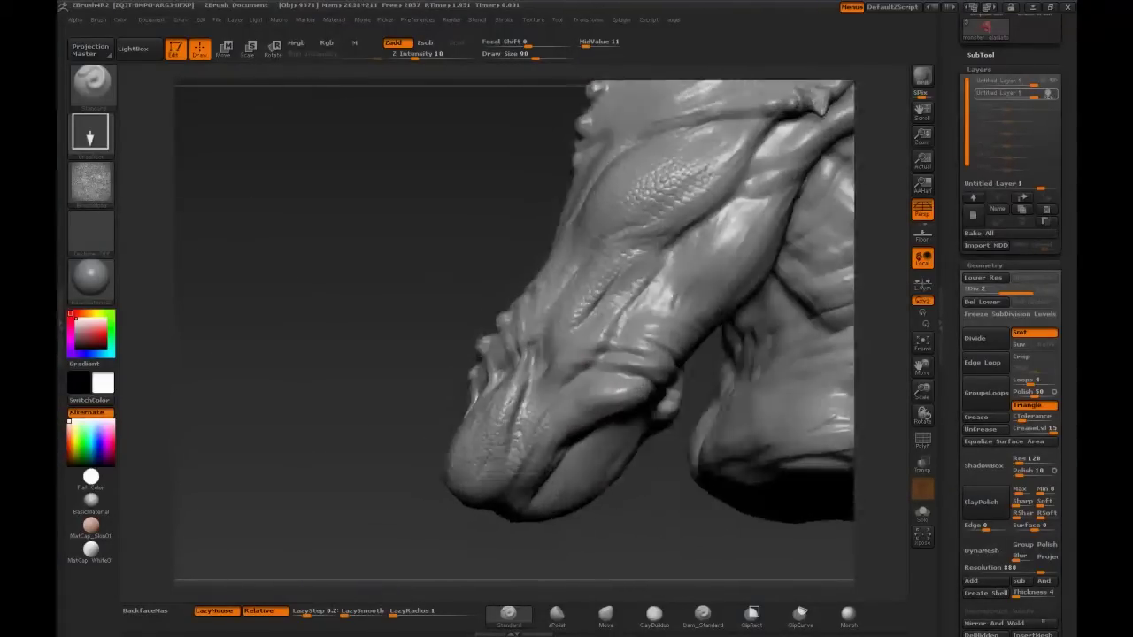
drag(555, 270, 540, 336)
mouse_move(389, 354)
mouse_down()
mouse_move(542, 348)
mouse_move(506, 308)
mouse_up()
drag(630, 455, 558, 372)
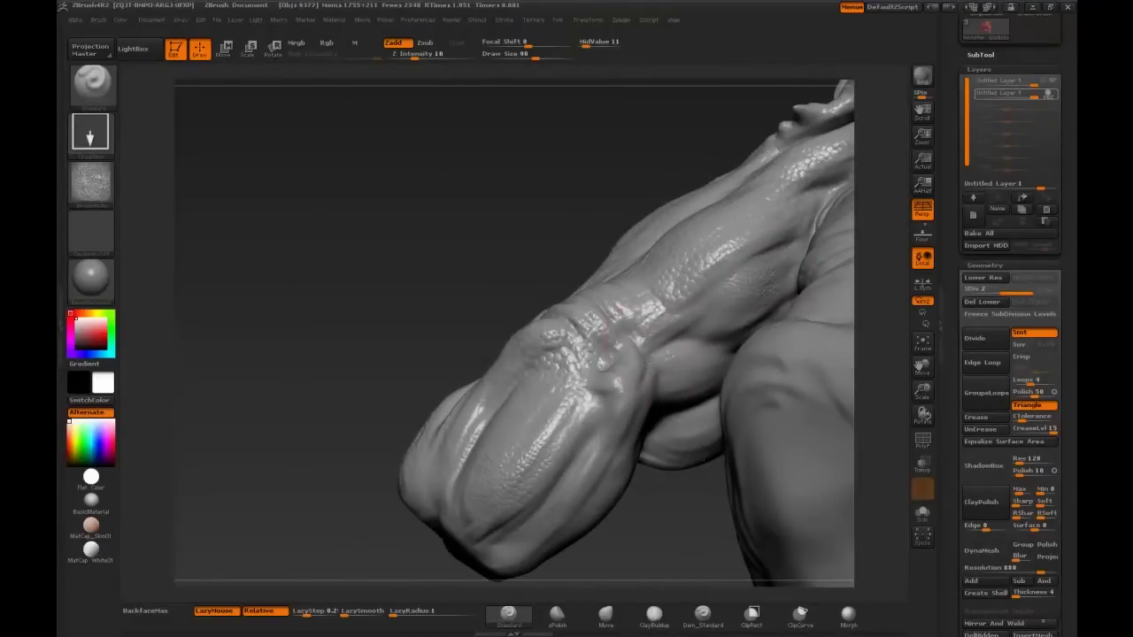
drag(604, 329, 603, 405)
drag(420, 242, 513, 319)
drag(779, 531, 708, 443)
Switch brushes with BC and paint dark shading over the arm and along the neck
key(b)
key(c)
key(b)
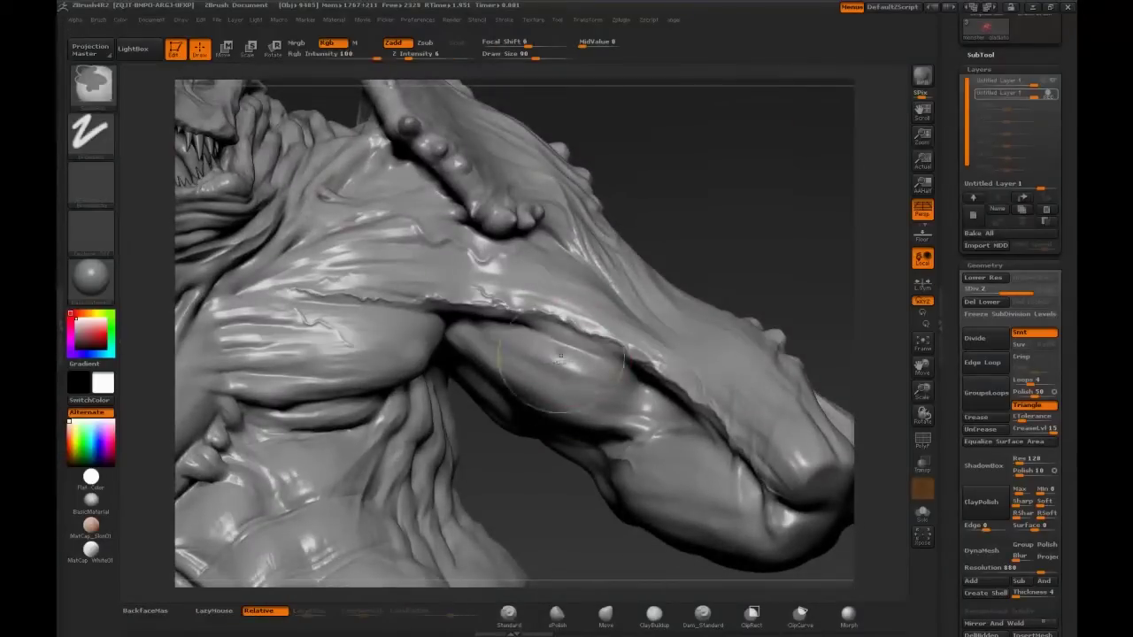
drag(619, 380, 513, 372)
drag(443, 354, 266, 354)
mouse_move(753, 265)
mouse_down()
mouse_move(700, 111)
mouse_move(665, 192)
mouse_move(620, 221)
mouse_up()
mouse_move(752, 177)
mouse_down()
mouse_move(726, 221)
mouse_move(691, 177)
mouse_move(655, 212)
mouse_up()
key(s)
drag(752, 221, 708, 265)
drag(265, 248, 221, 301)
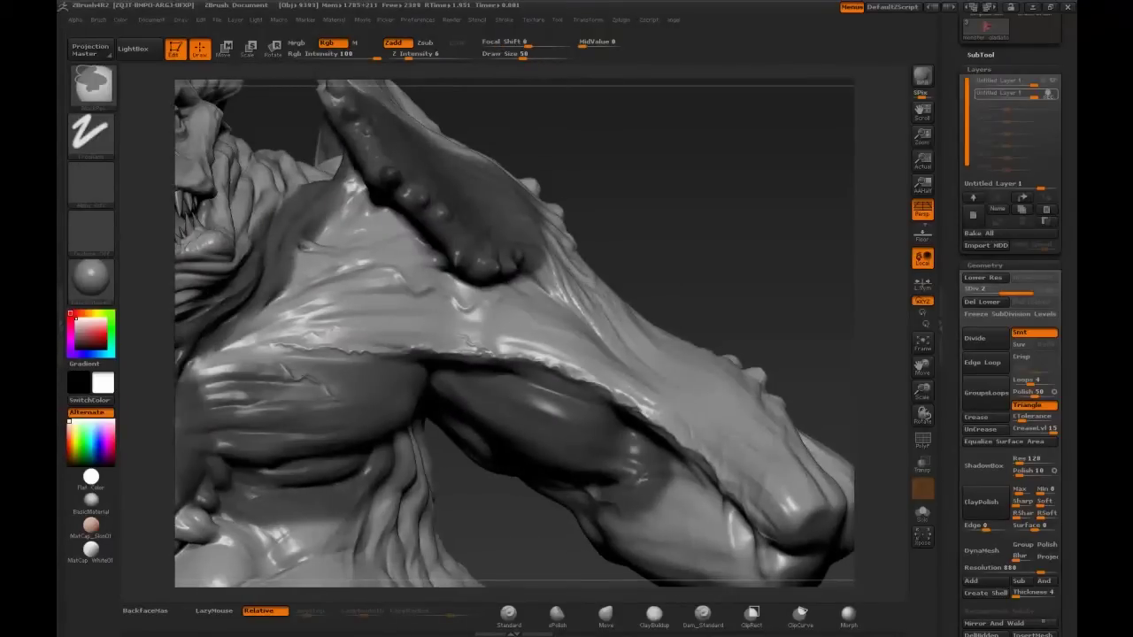
Load a colour-painting brush via BST and paint a darker stroke on the neck
key(b)
key(s)
key(t)
drag(708, 265, 308, 190)
mouse_move(619, 194)
mouse_down()
mouse_move(549, 266)
mouse_move(496, 292)
mouse_up()
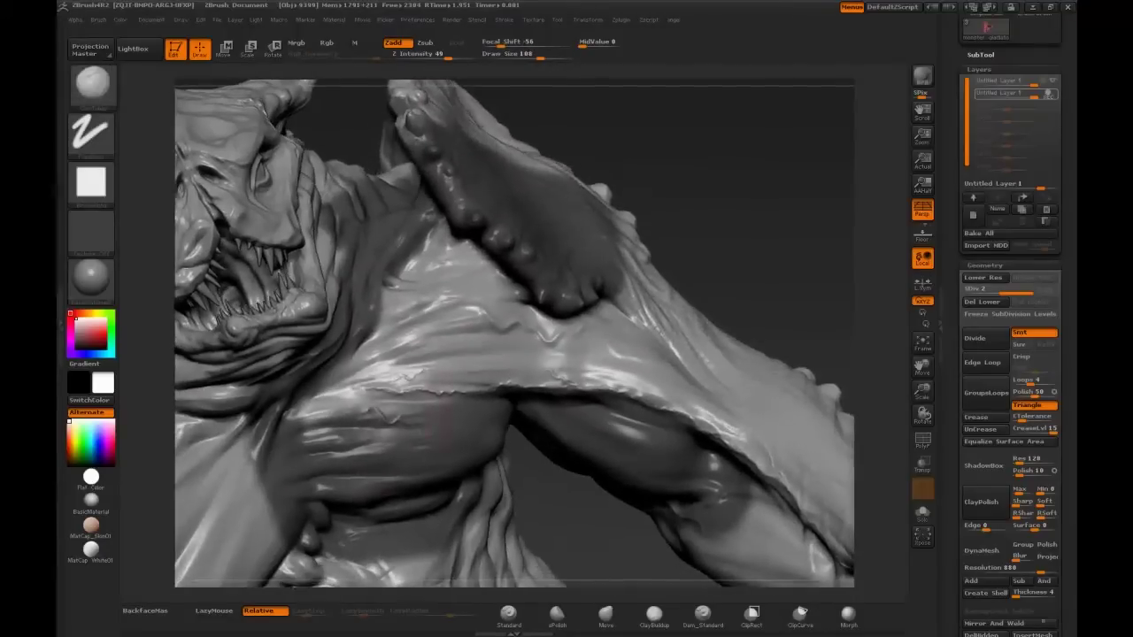
Turn Rgb off and sculpt scale texture onto the upper arm below the shoulder pad
click(326, 41)
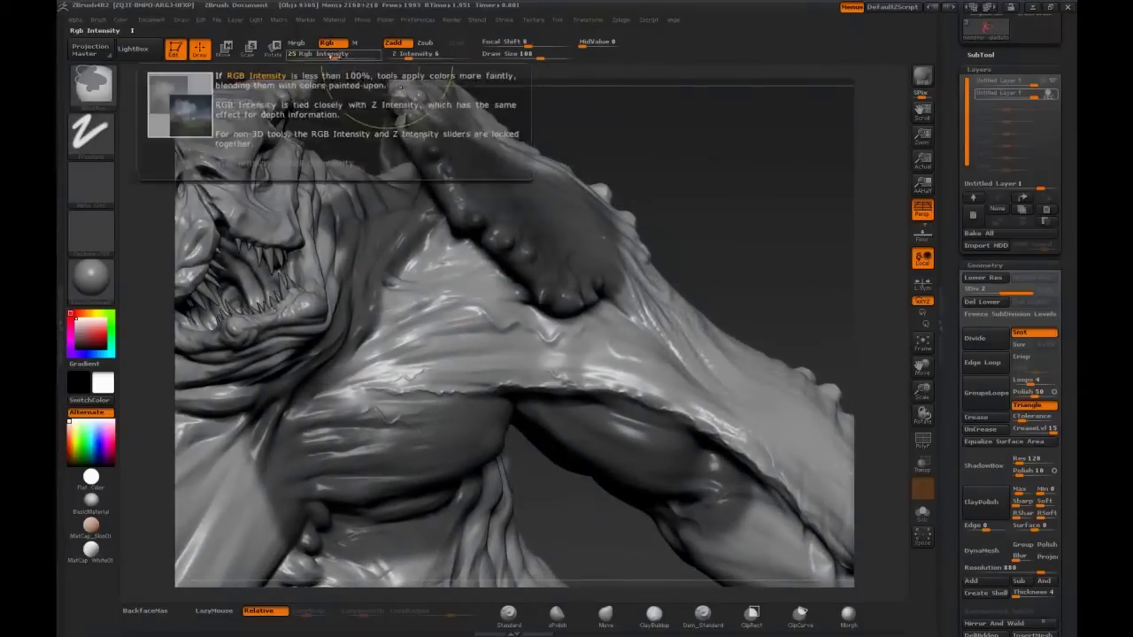
key(b)
key(s)
key(t)
drag(796, 266, 670, 373)
drag(629, 496, 604, 346)
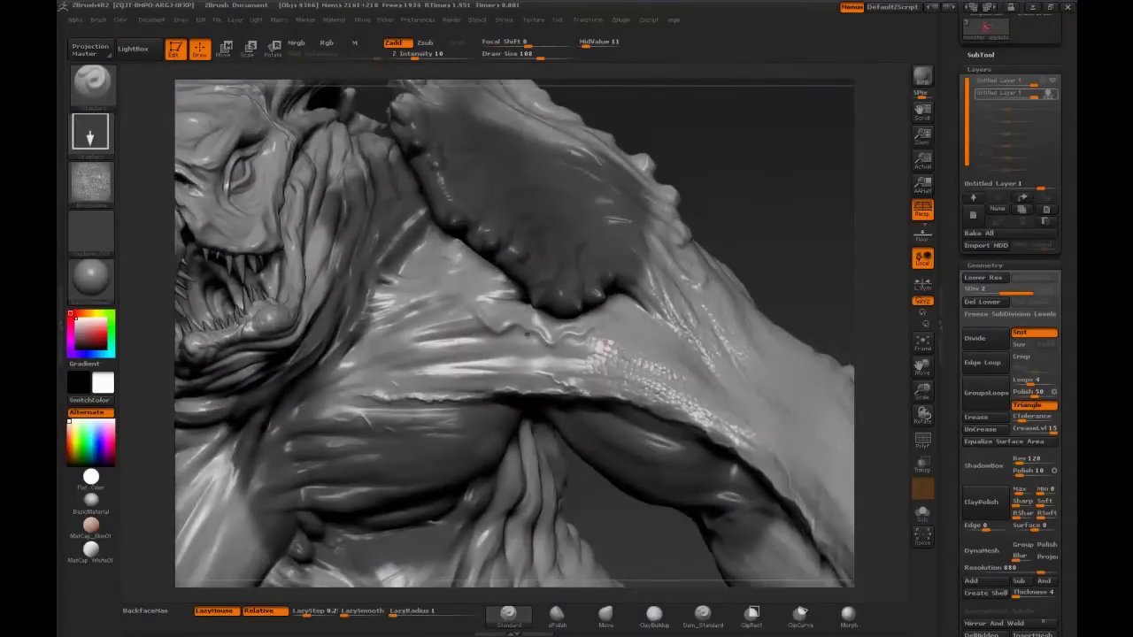
mouse_move(400, 344)
mouse_down()
mouse_move(416, 380)
mouse_move(495, 266)
mouse_up()
Load a new brush via BST and frame the model, turning to the shoulder and back
key(b)
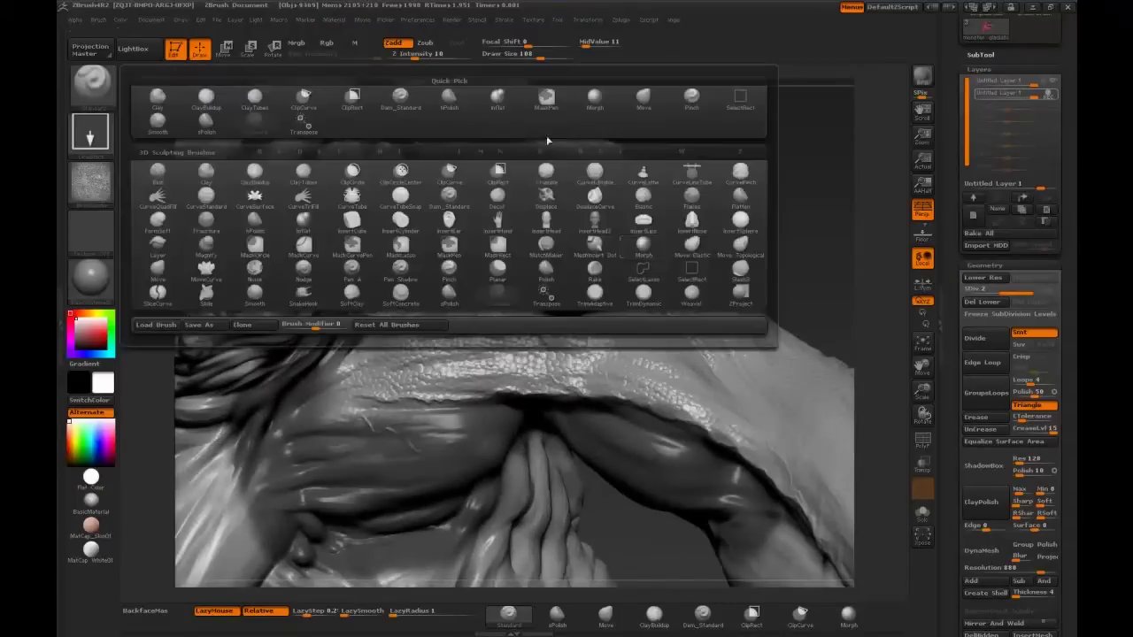
key(s)
key(t)
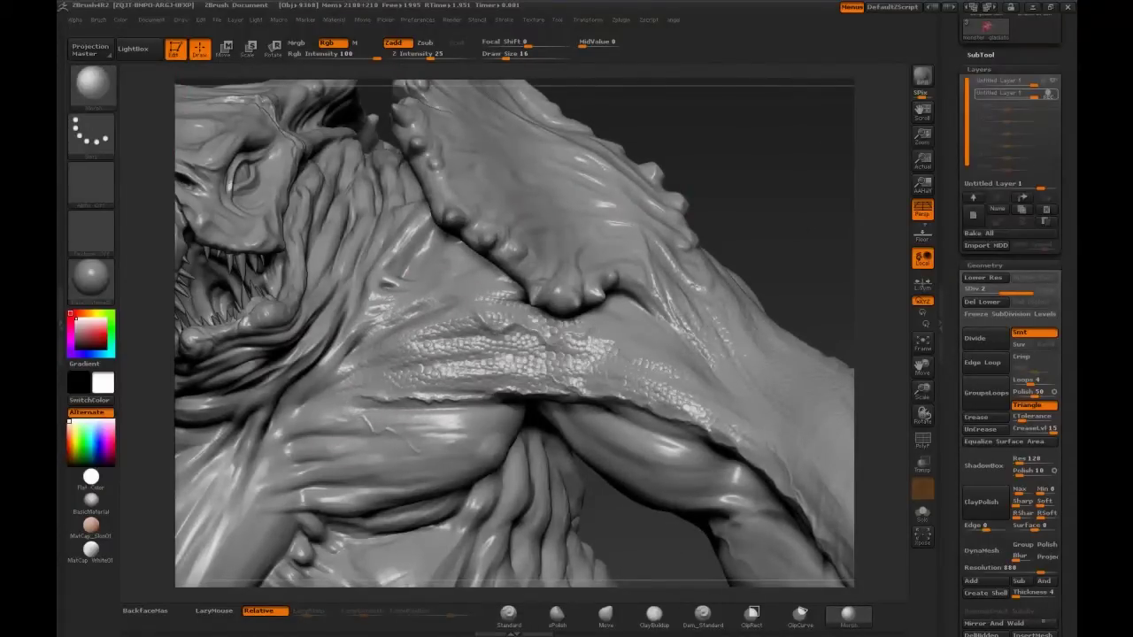
drag(543, 331, 423, 377)
key(f)
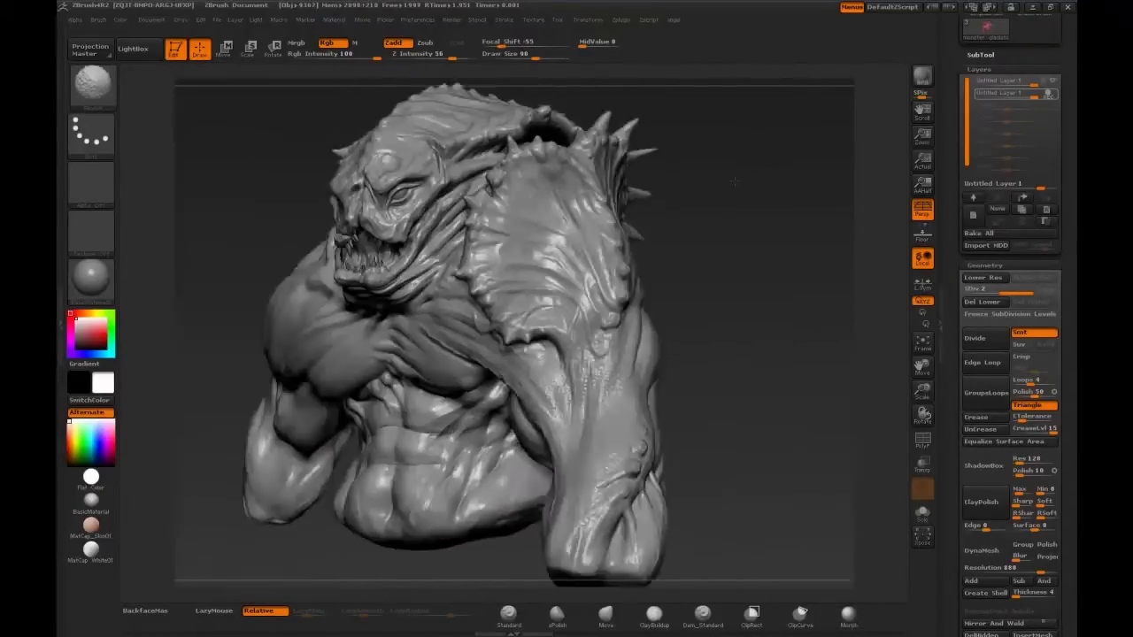
mouse_move(761, 190)
mouse_down()
mouse_move(772, 206)
mouse_move(748, 325)
mouse_move(620, 336)
mouse_move(542, 389)
mouse_move(524, 351)
mouse_move(540, 411)
mouse_move(516, 450)
mouse_move(573, 360)
mouse_up()
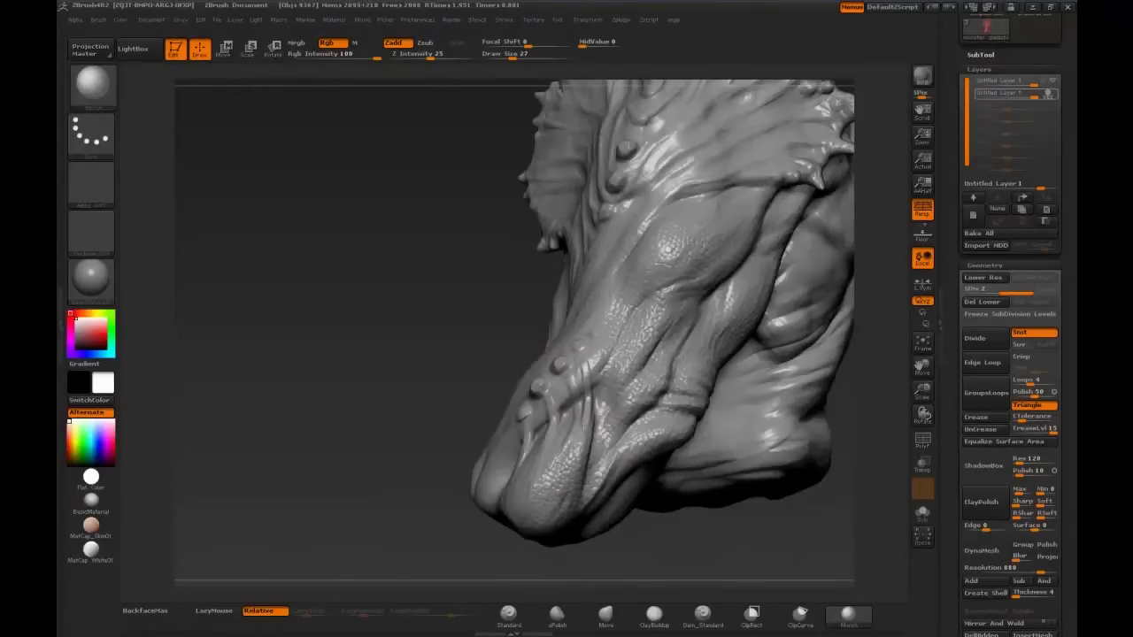
Lower the Untitled Layer strength to 0.6
drag(1017, 95, 996, 98)
mouse_move(619, 354)
mouse_down()
mouse_move(726, 316)
mouse_move(620, 301)
mouse_up()
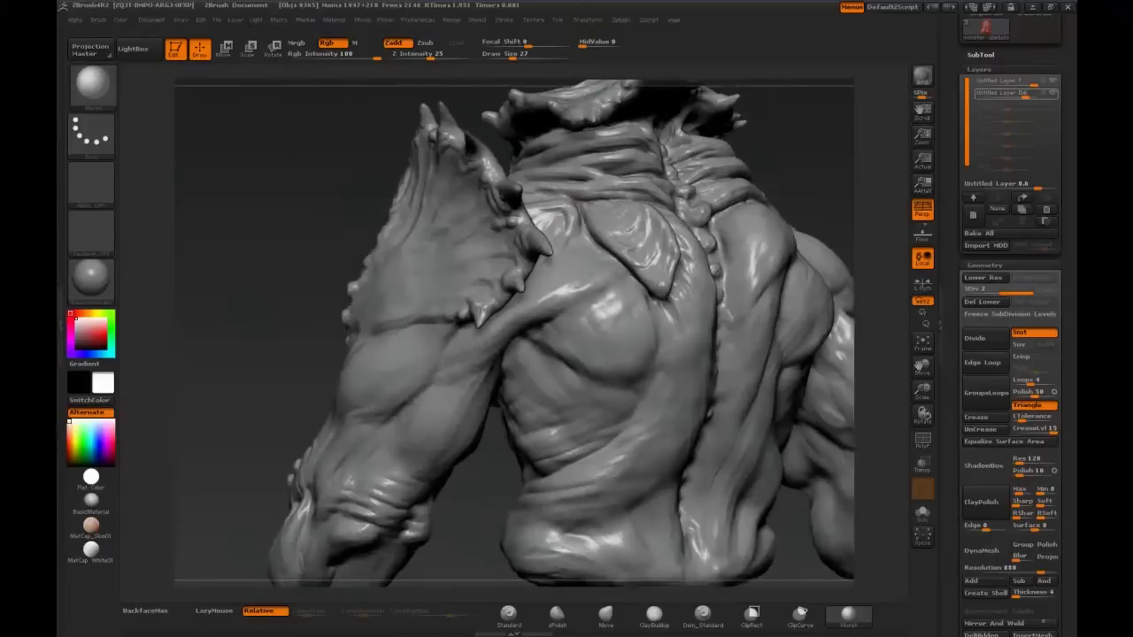
mouse_move(354, 440)
mouse_down()
mouse_move(277, 389)
mouse_move(731, 189)
mouse_move(609, 575)
mouse_move(571, 451)
mouse_up()
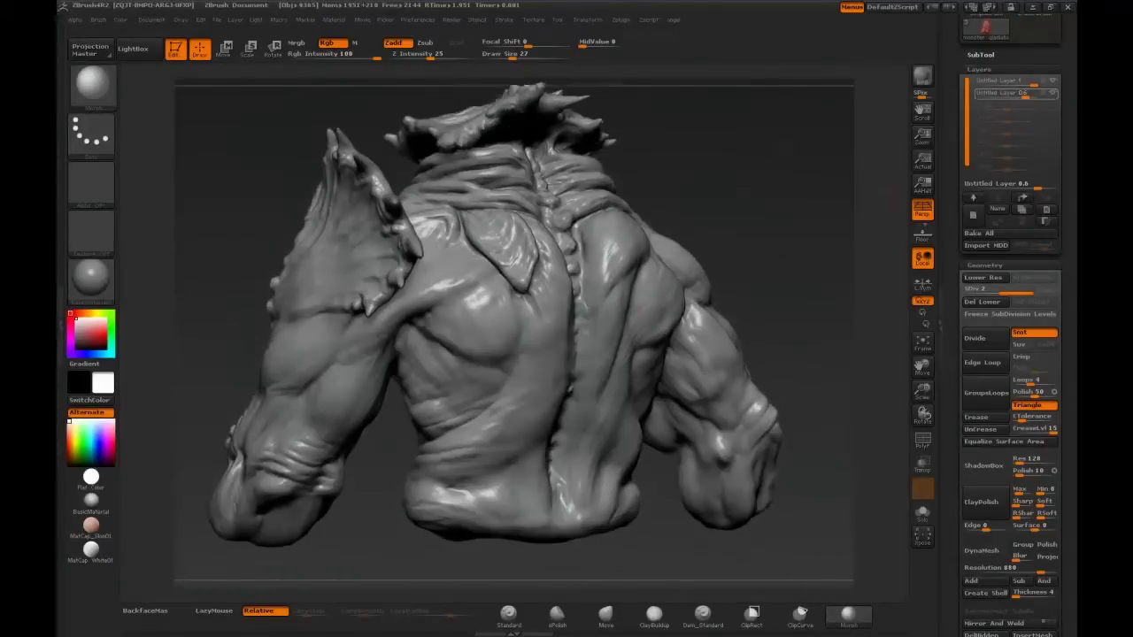
Add a new layer and set the brush to Alpha skin 01, Spray stroke and Zsub
click(91, 83)
click(210, 118)
click(91, 182)
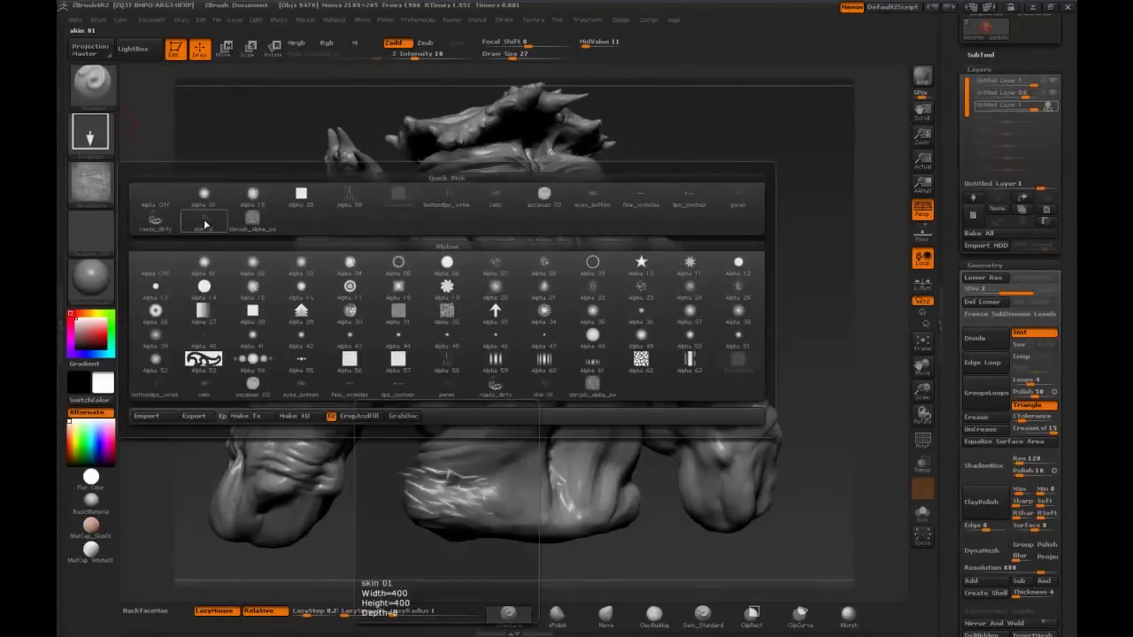
click(205, 225)
alt+drag(720, 139, 708, 204)
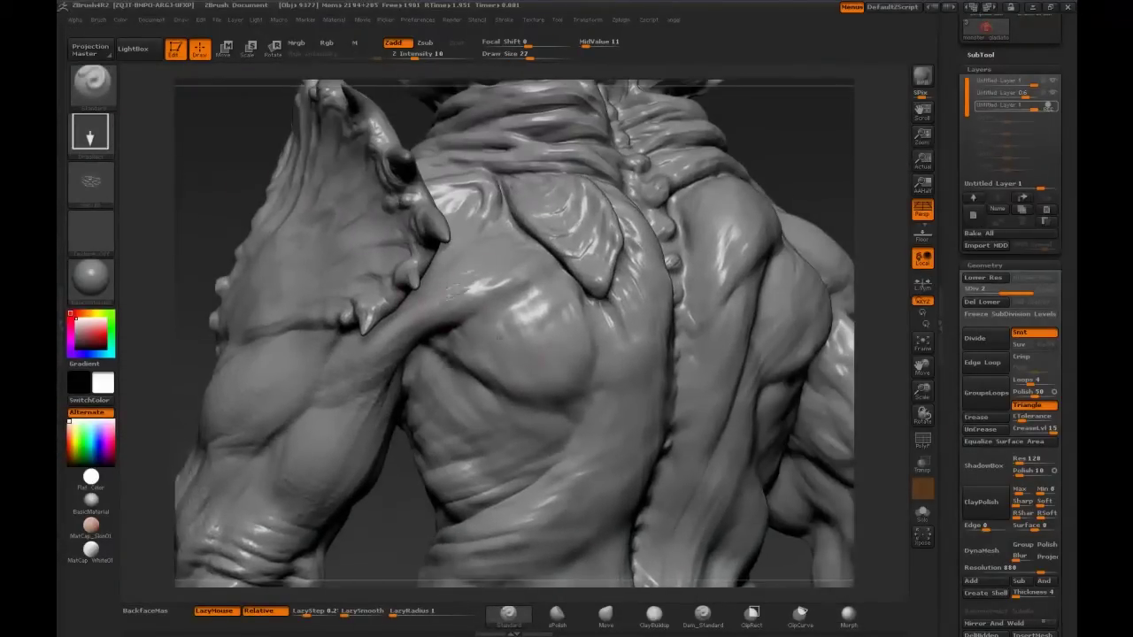
click(90, 131)
click(350, 147)
key(alt)
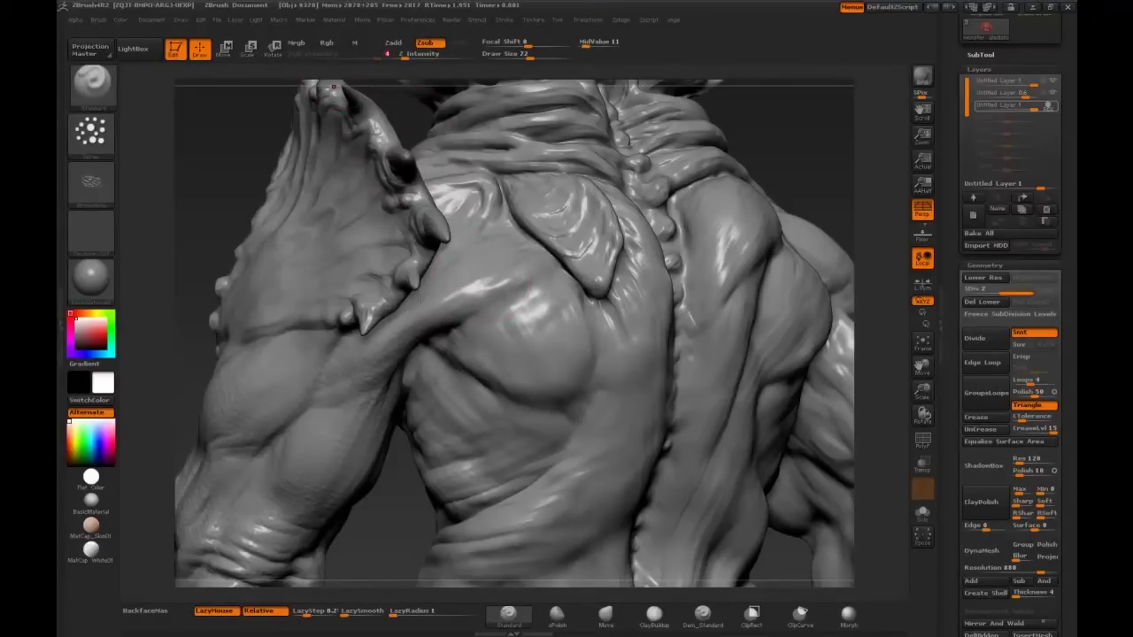
Spray skin-pore texture over back, arm, abdomen and chest, then step down to SDiv 1
mouse_move(792, 159)
mouse_down()
mouse_move(797, 124)
mouse_move(688, 450)
mouse_move(797, 398)
mouse_move(570, 345)
mouse_move(531, 319)
mouse_move(591, 269)
mouse_up()
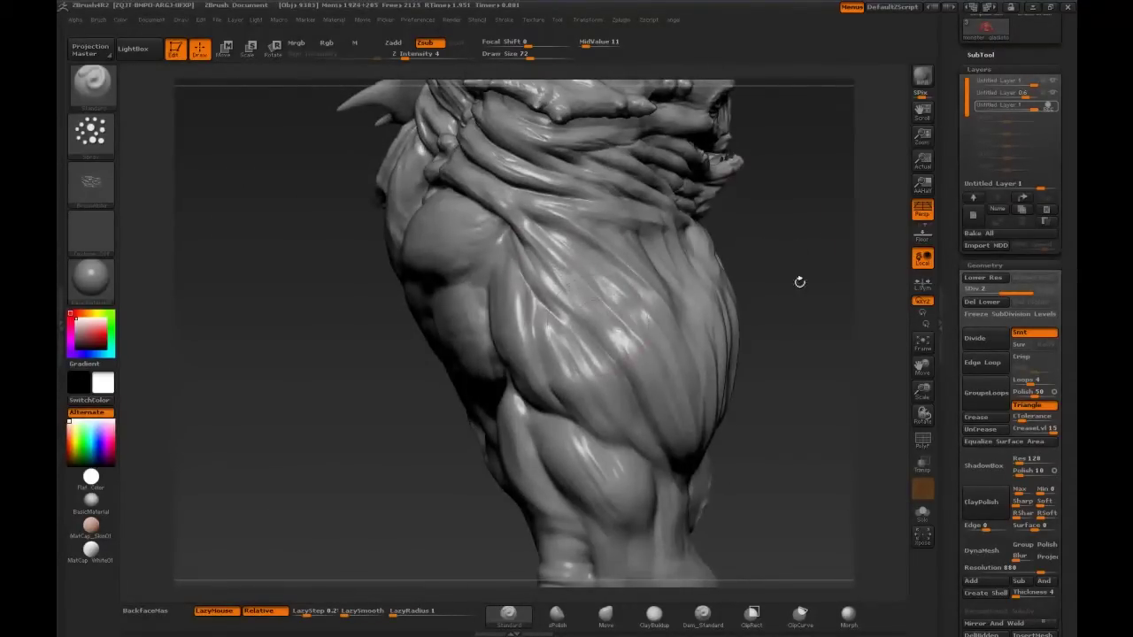
mouse_move(799, 282)
mouse_down()
mouse_move(725, 305)
mouse_move(708, 292)
mouse_move(695, 234)
mouse_move(655, 385)
mouse_move(648, 226)
mouse_up()
mouse_move(744, 467)
mouse_down()
mouse_move(664, 390)
mouse_move(641, 284)
mouse_up()
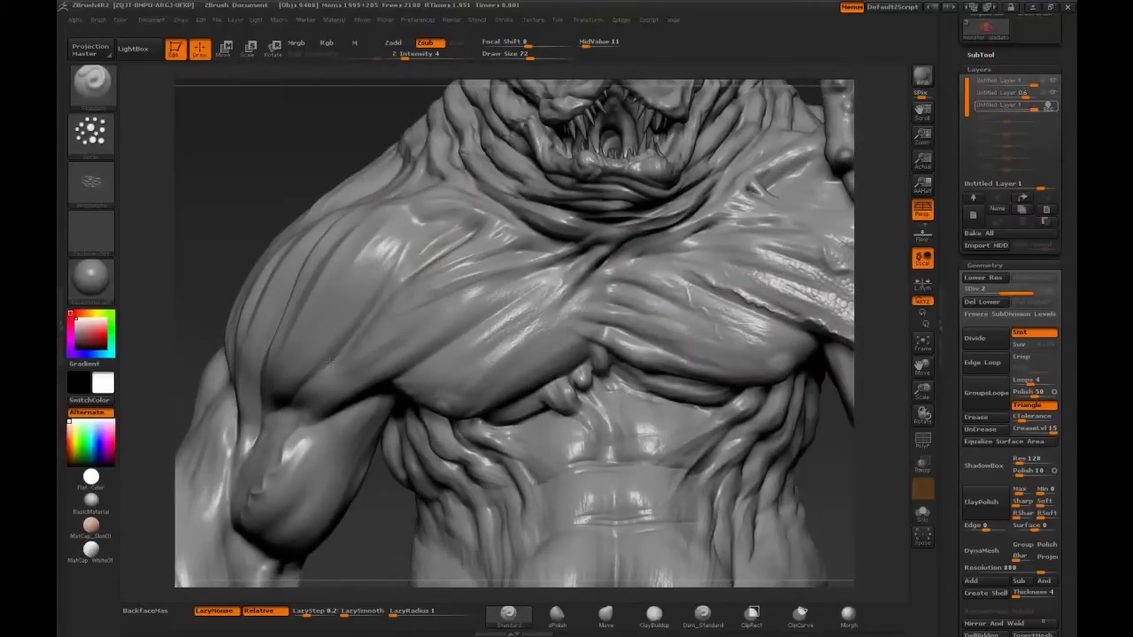
mouse_move(327, 134)
mouse_down()
mouse_move(365, 256)
mouse_move(416, 275)
mouse_move(274, 257)
mouse_move(788, 124)
mouse_move(367, 128)
mouse_up()
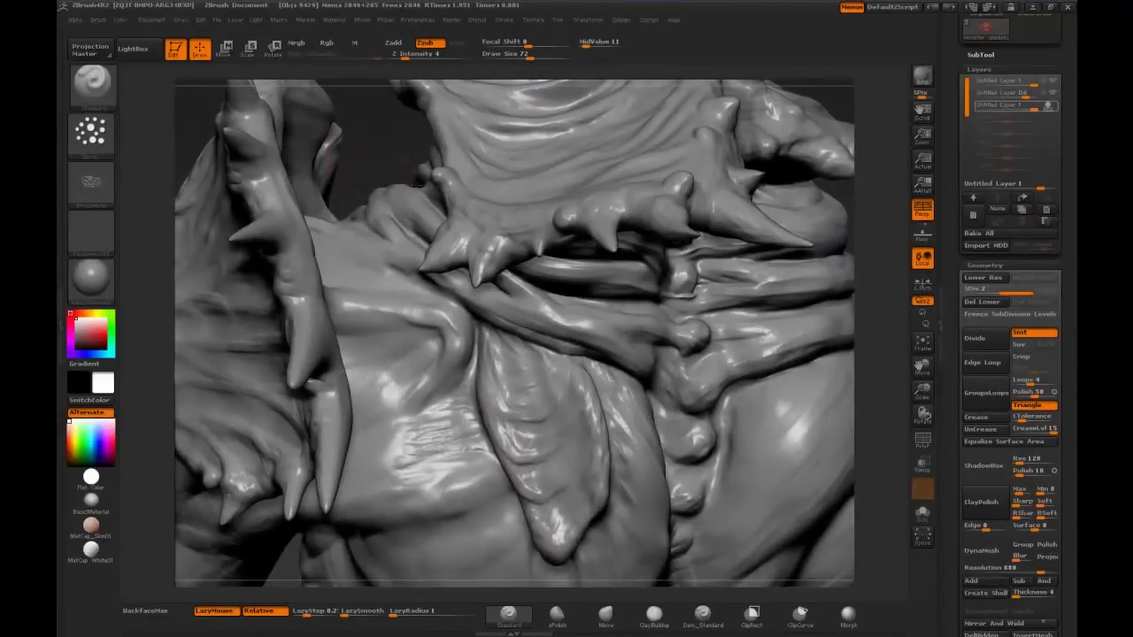
drag(416, 182, 437, 205)
mouse_move(380, 263)
mouse_down()
mouse_move(783, 162)
mouse_move(660, 287)
mouse_move(177, 106)
mouse_up()
key(shift+d)
Reshape the head with a clay brush at SDiv 1, then return to the higher subdivision
click(99, 93)
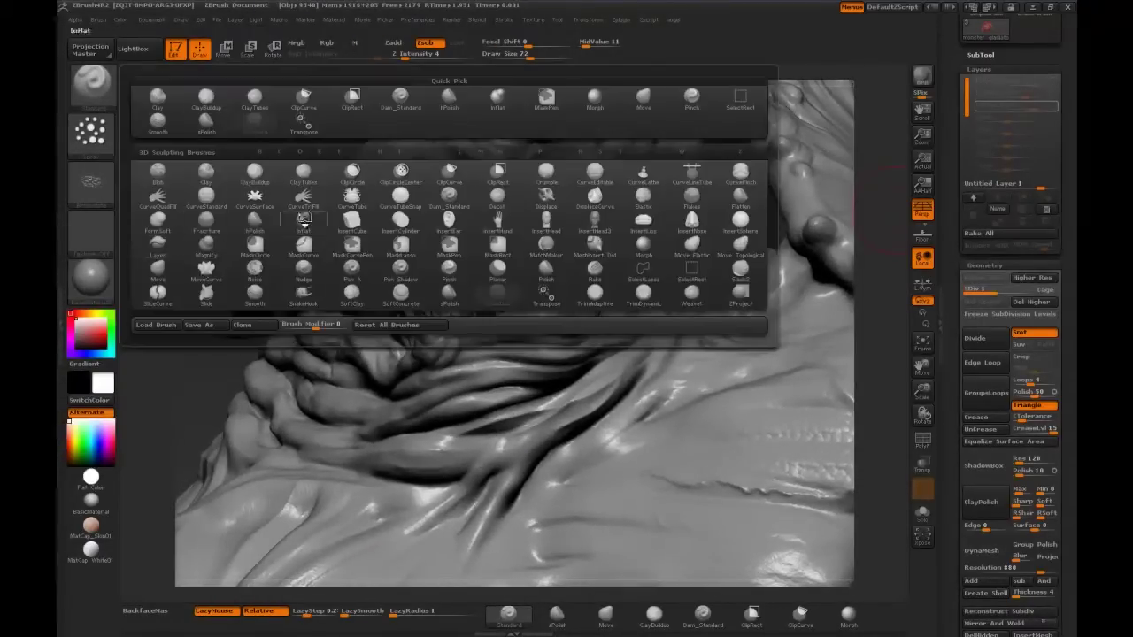
click(312, 219)
key(b)
key(c)
key(b)
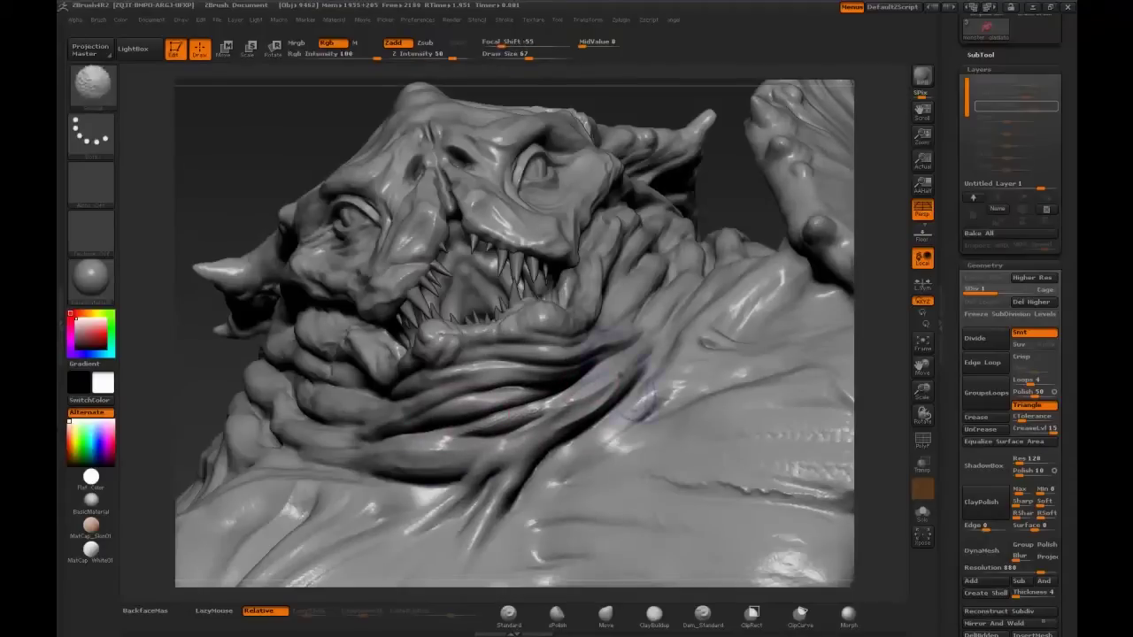
key(b)
key(s)
key(t)
drag(652, 147, 531, 177)
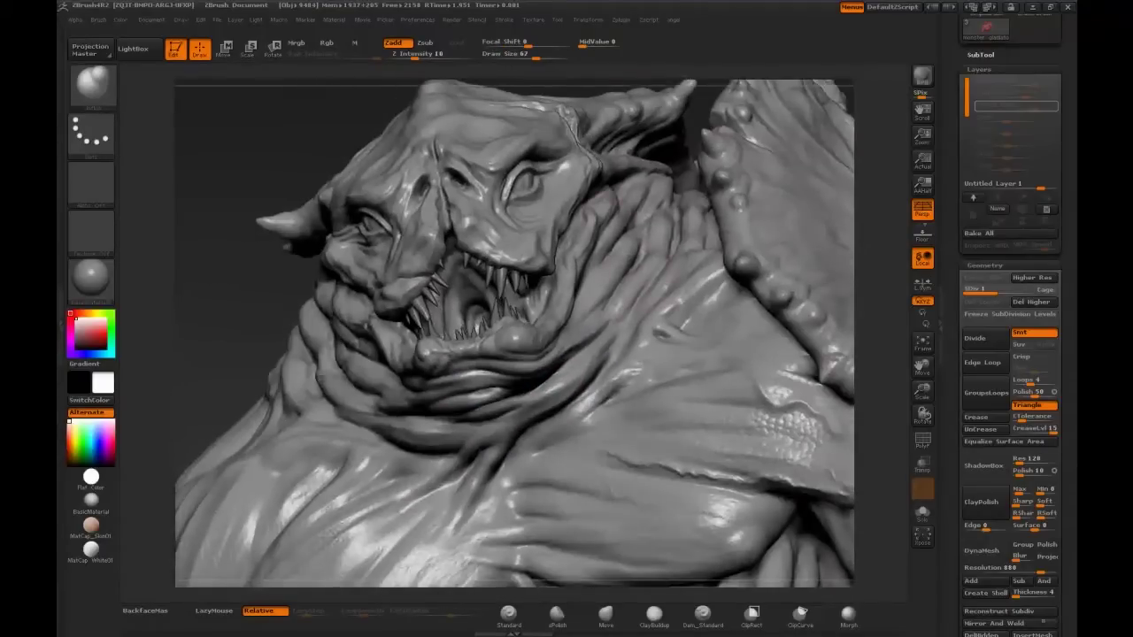
key(ctrl+d)
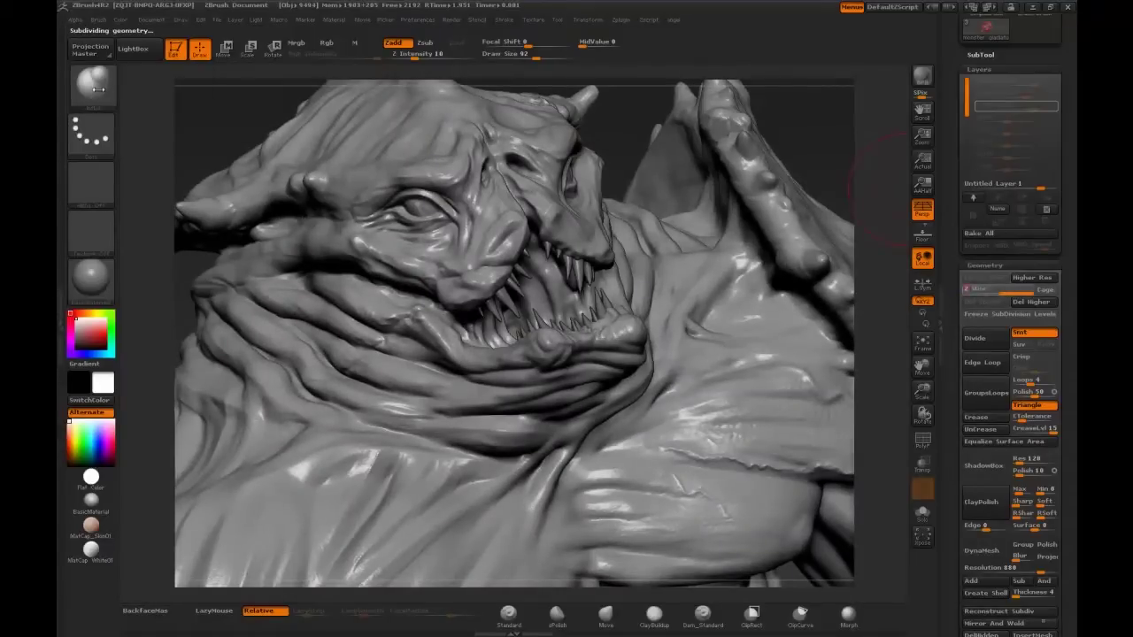
drag(697, 293, 696, 122)
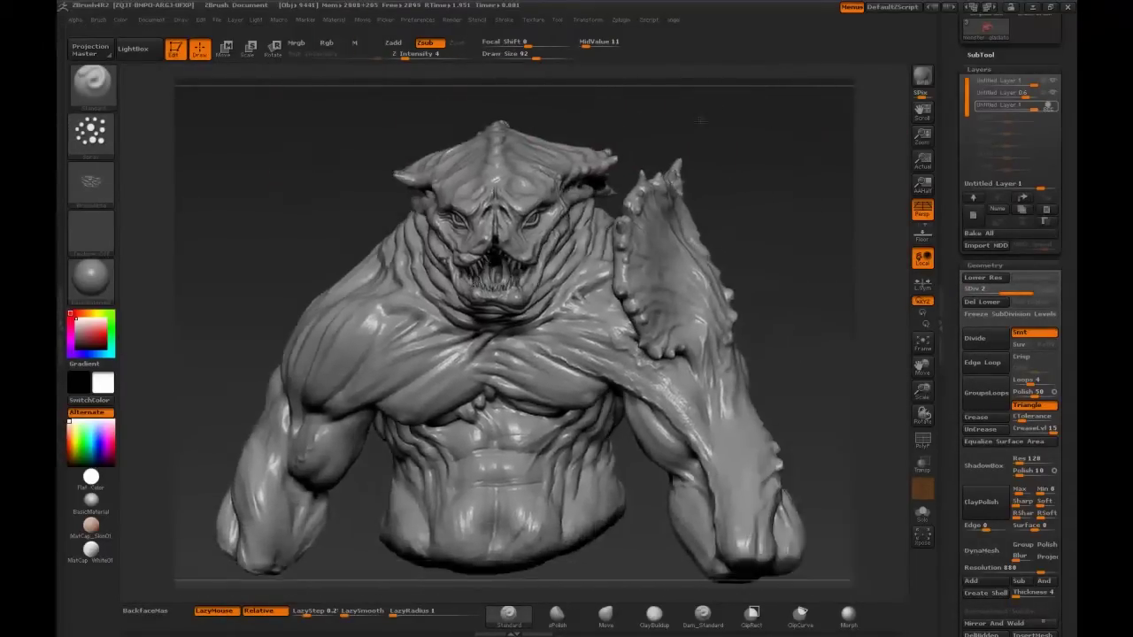
Load ClayBuildup at Draw Size 22, add two new layers, and set one layer to 0.93
text(bcb)
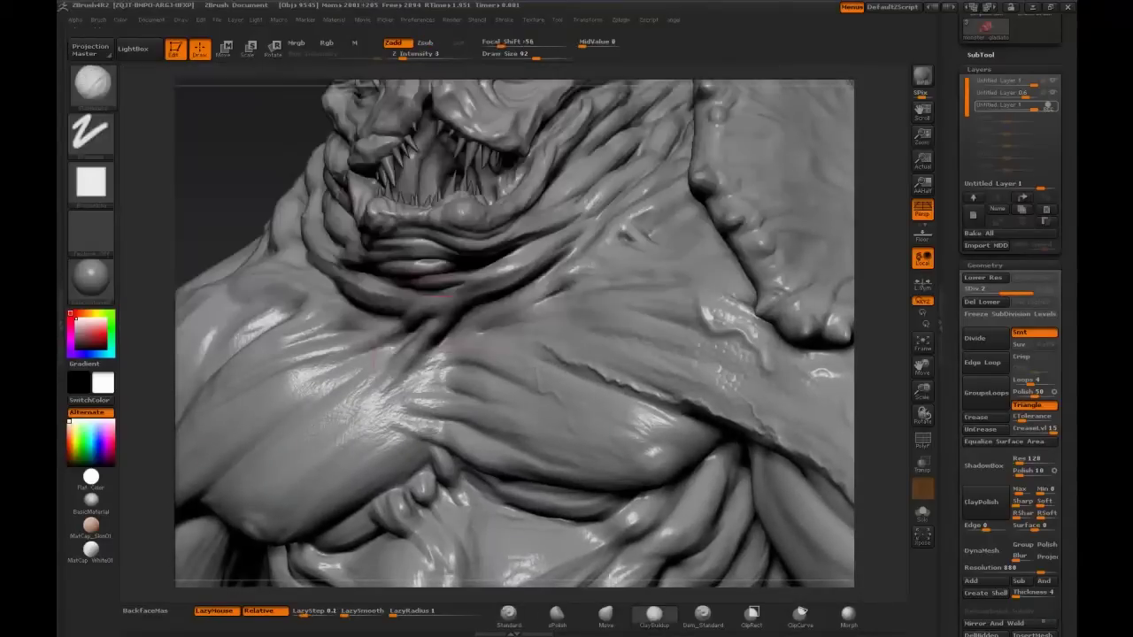
text(s22)
click(973, 215)
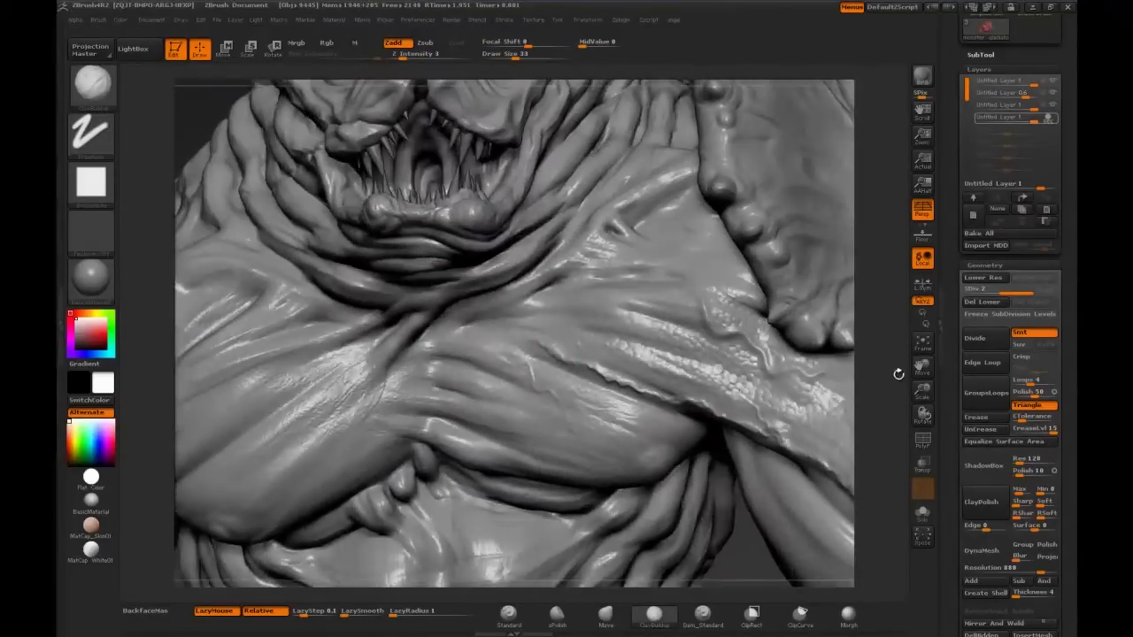
click(978, 214)
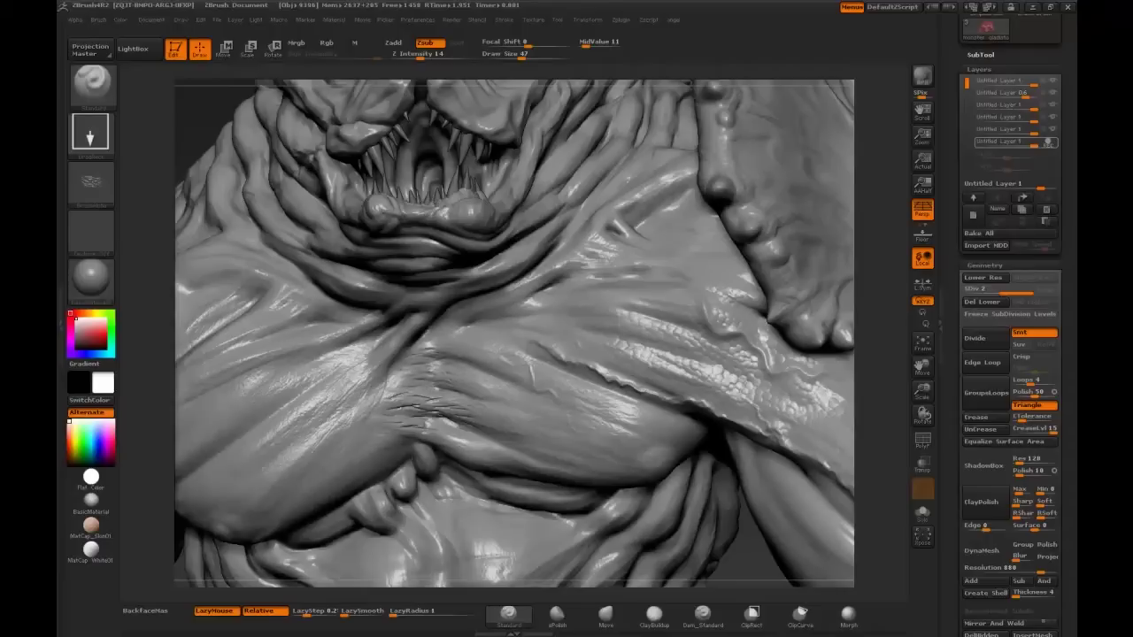
drag(1054, 143, 1024, 145)
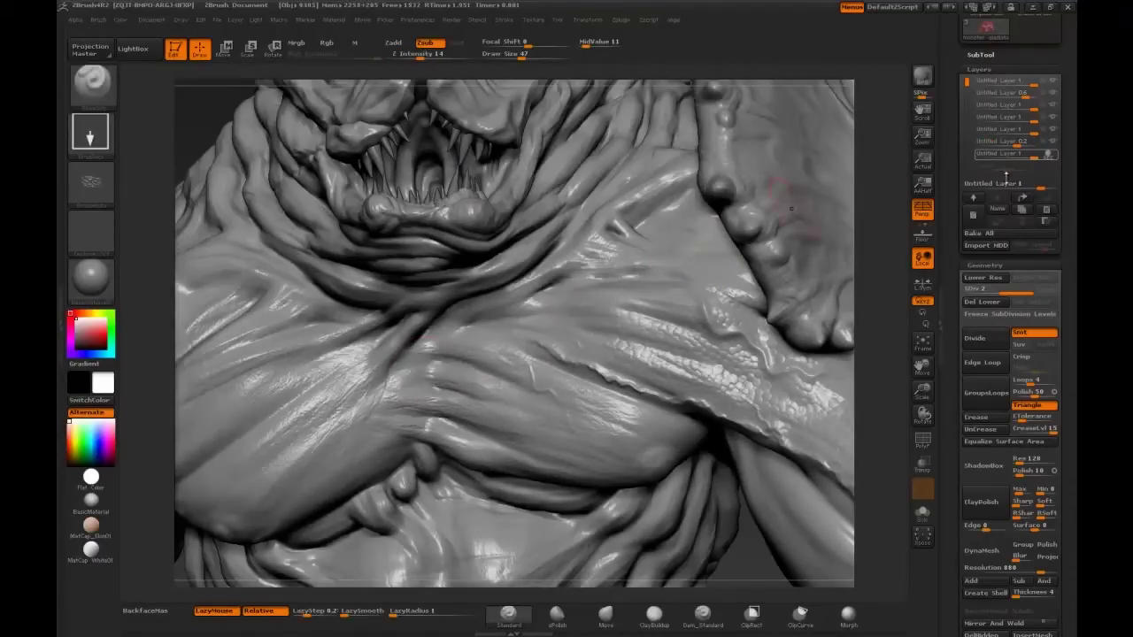
Carve scratch-alpha wrinkle detail across the chest and blend that layer to 0.8571
click(111, 174)
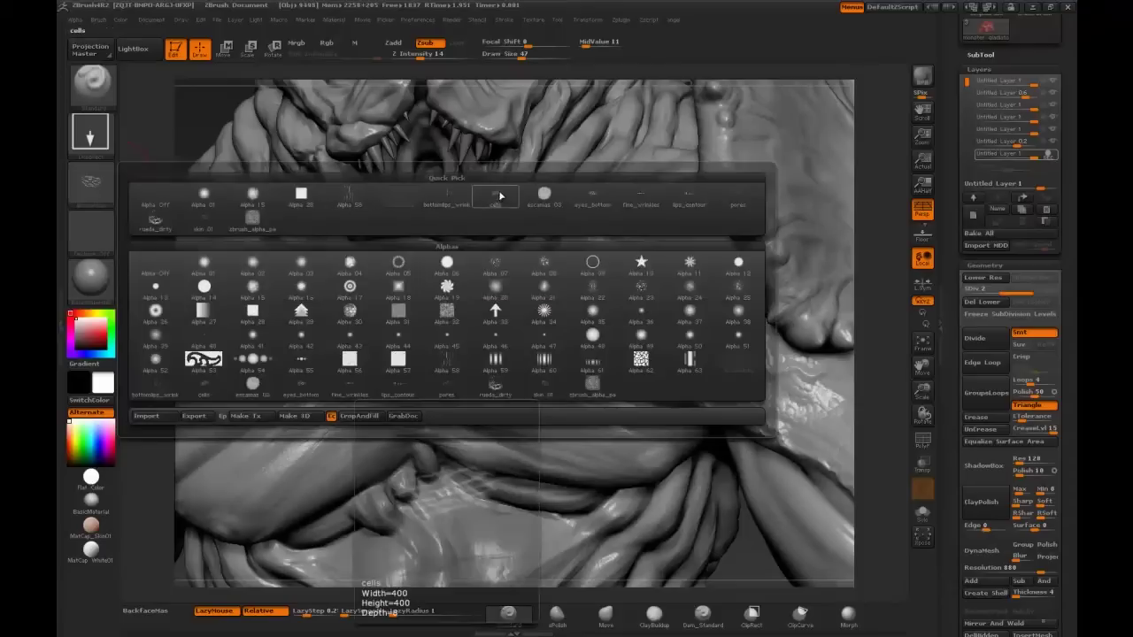
click(595, 196)
drag(398, 368, 469, 391)
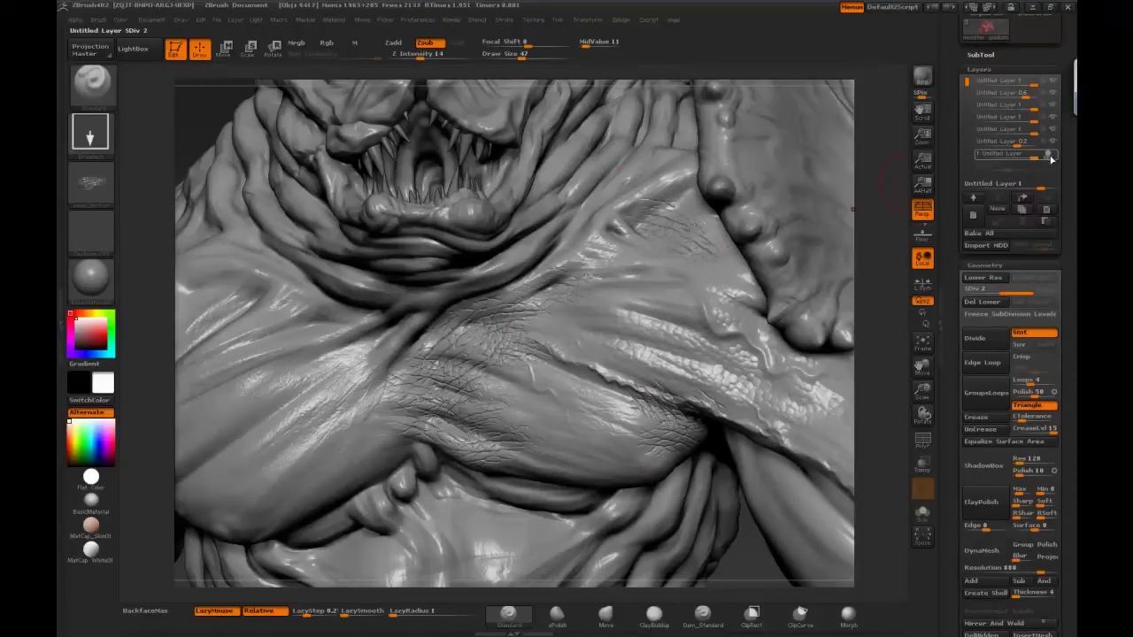
drag(1050, 157, 1018, 164)
key(f)
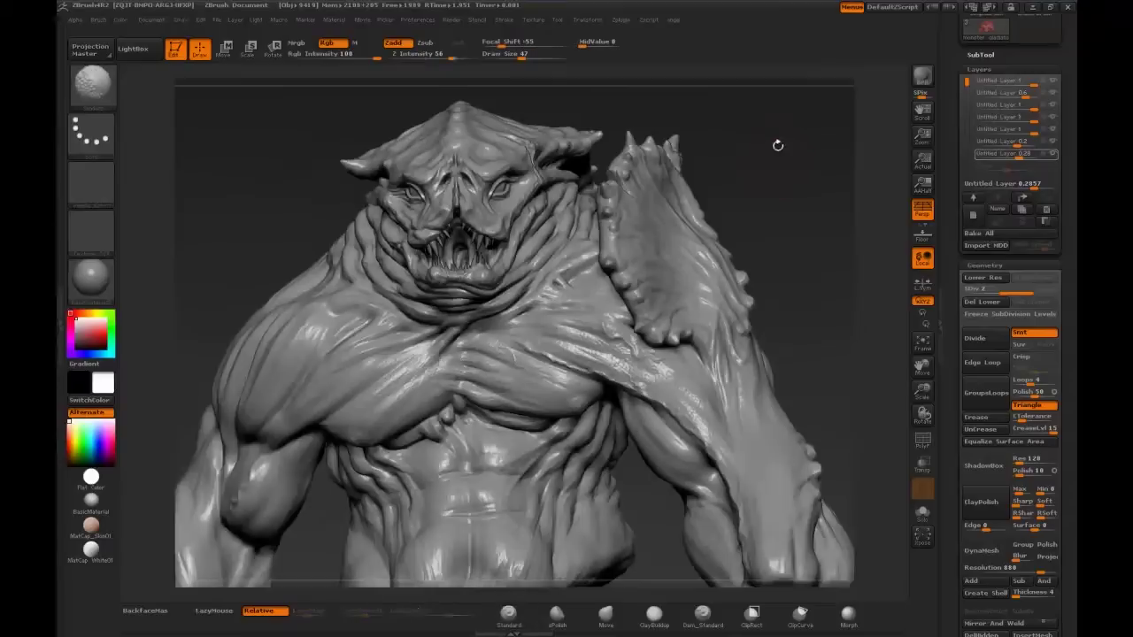
drag(776, 144, 832, 96)
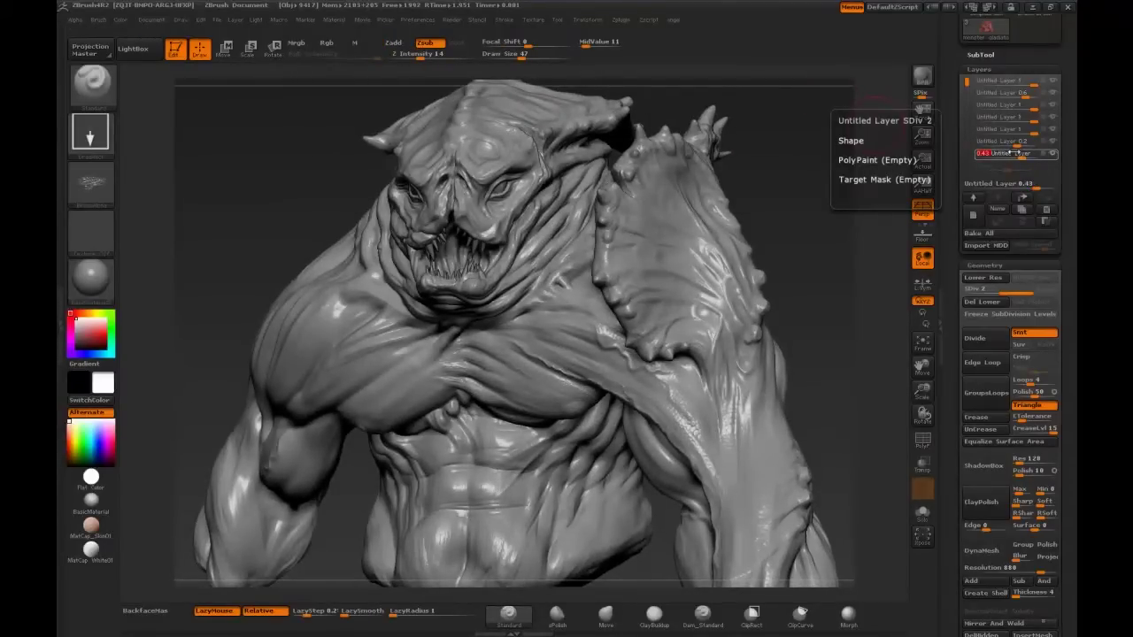
Add a new layer and sculpt wrinkles over the shoulder, toggling layer strength to check
click(972, 215)
drag(751, 159, 585, 379)
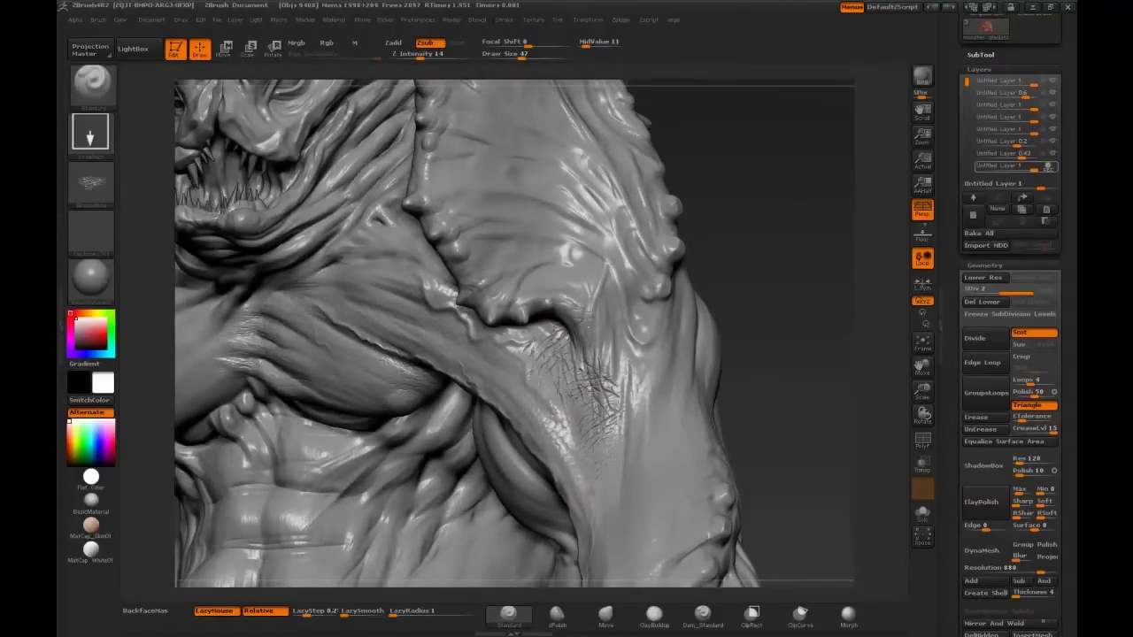
drag(796, 266, 548, 401)
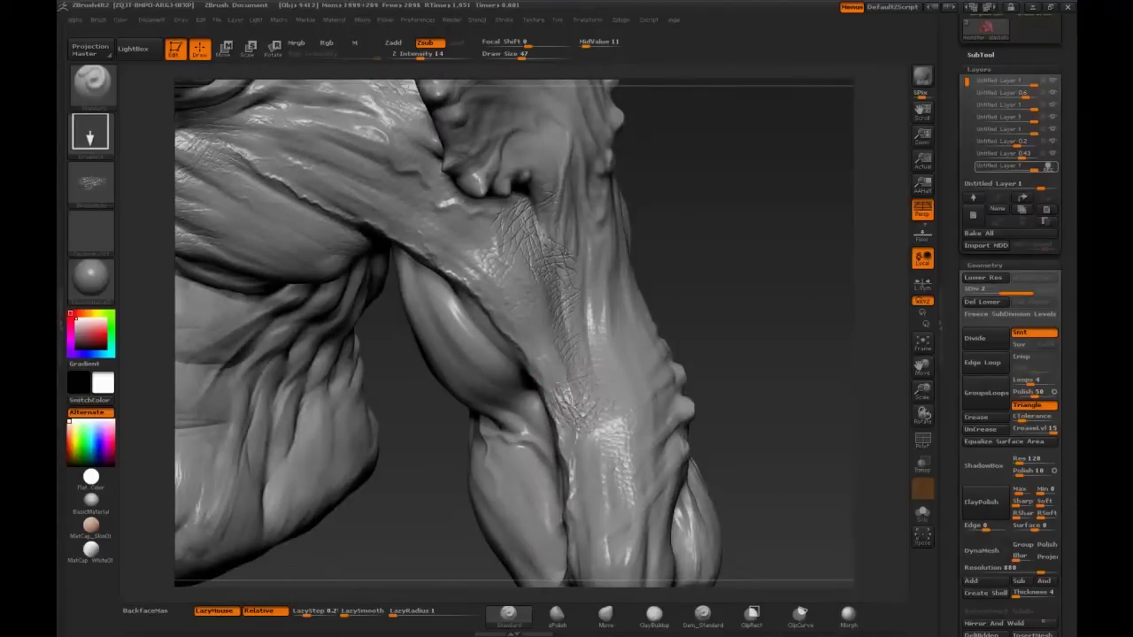
drag(1039, 185, 965, 185)
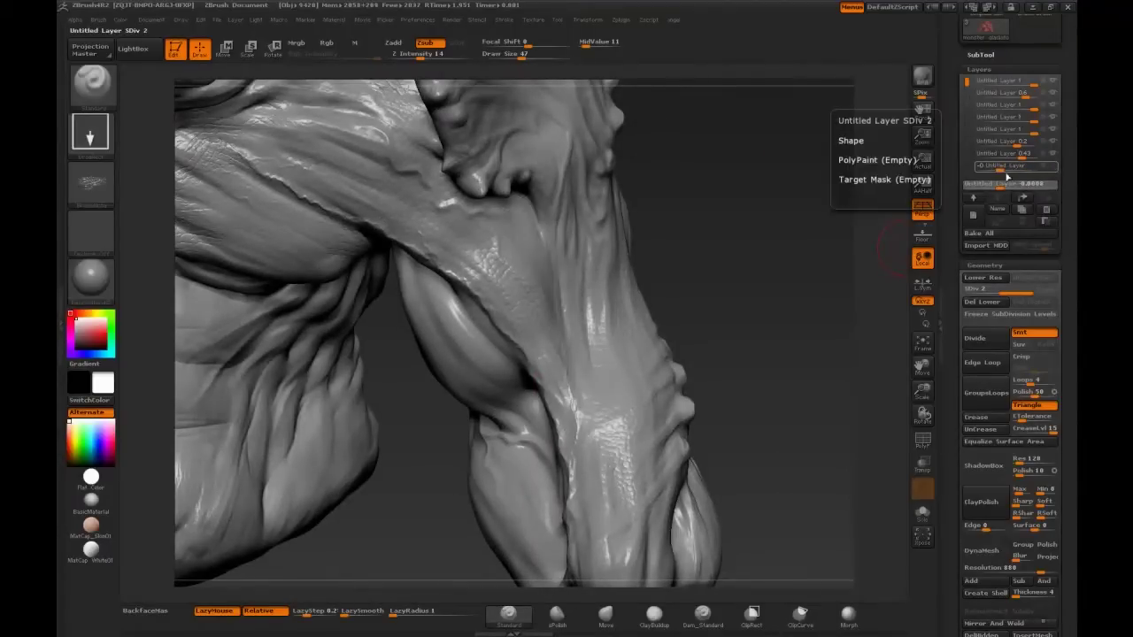
drag(966, 87, 966, 97)
click(1022, 154)
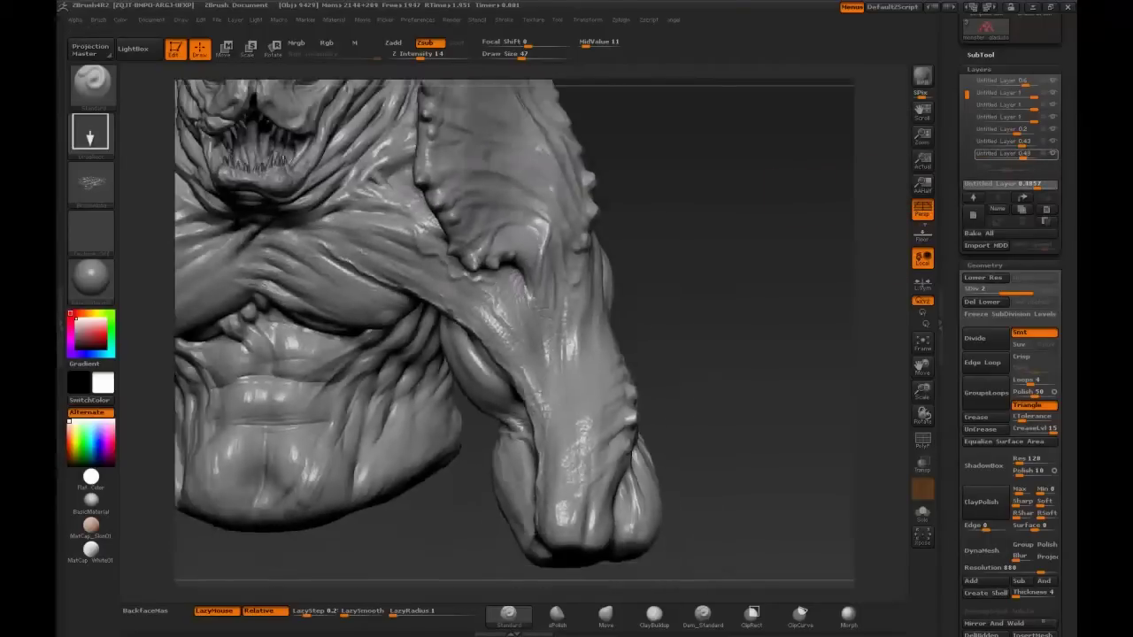
Turn off LazyMouse and detail the forearm and wrist with wrinkle texture
mouse_move(837, 192)
mouse_down()
mouse_move(366, 252)
mouse_move(369, 269)
mouse_up()
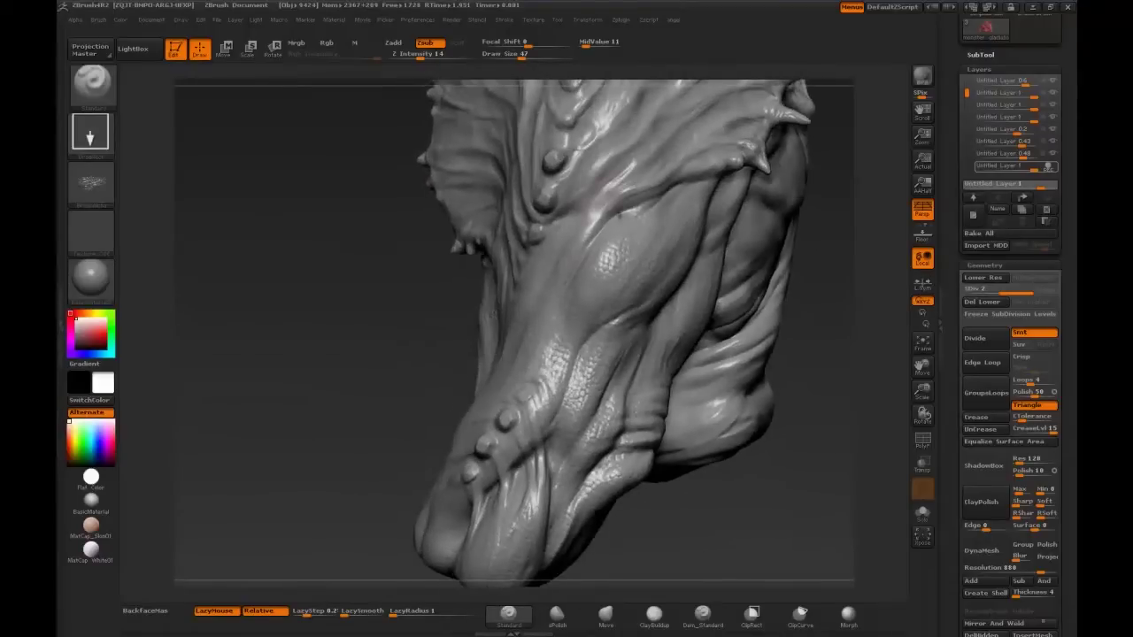
drag(674, 168, 651, 173)
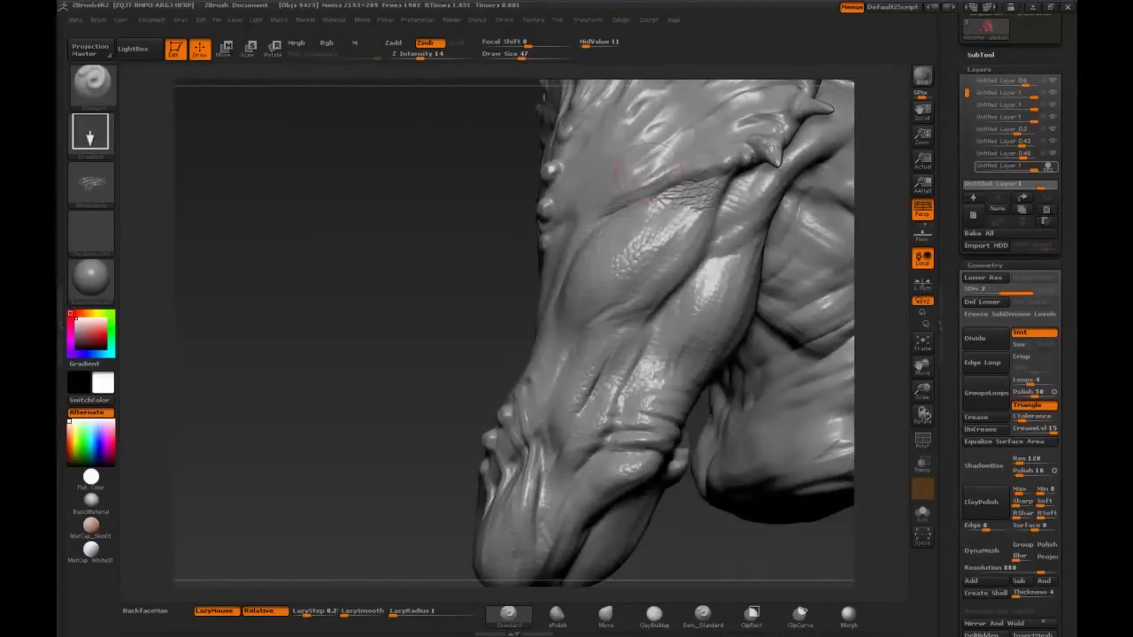
drag(734, 195, 699, 209)
key(l)
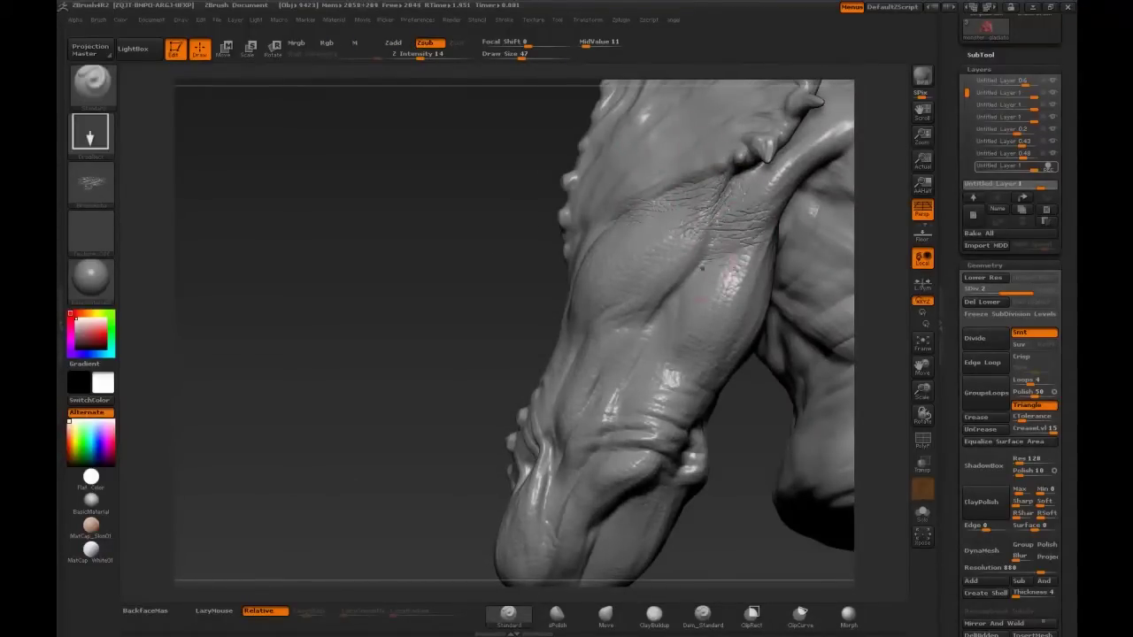
drag(689, 263, 699, 266)
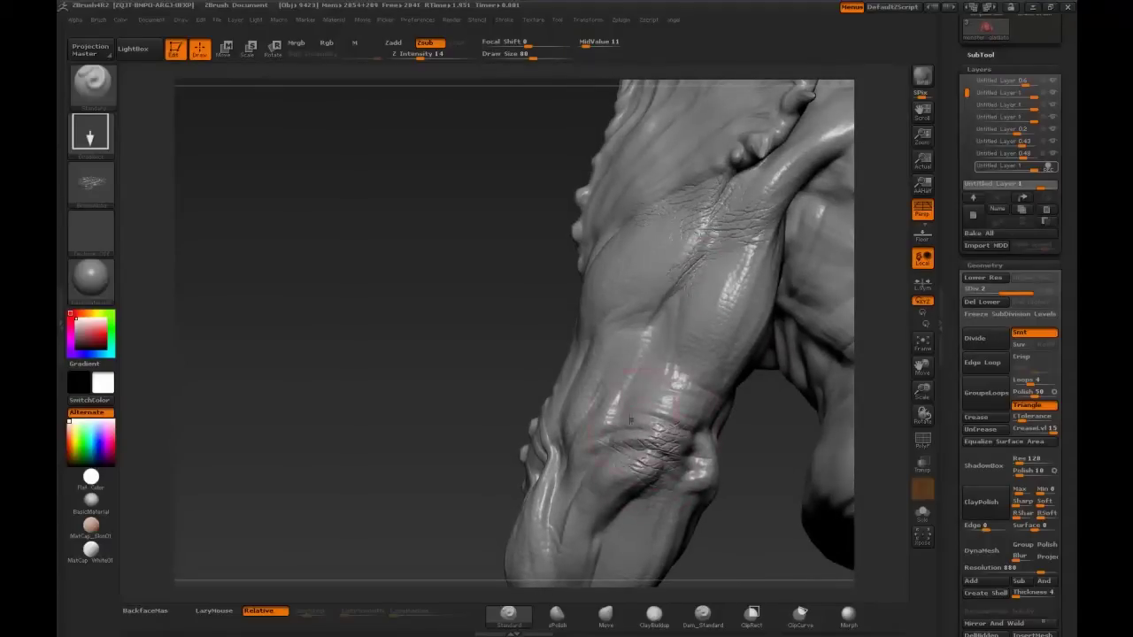
drag(654, 447, 699, 381)
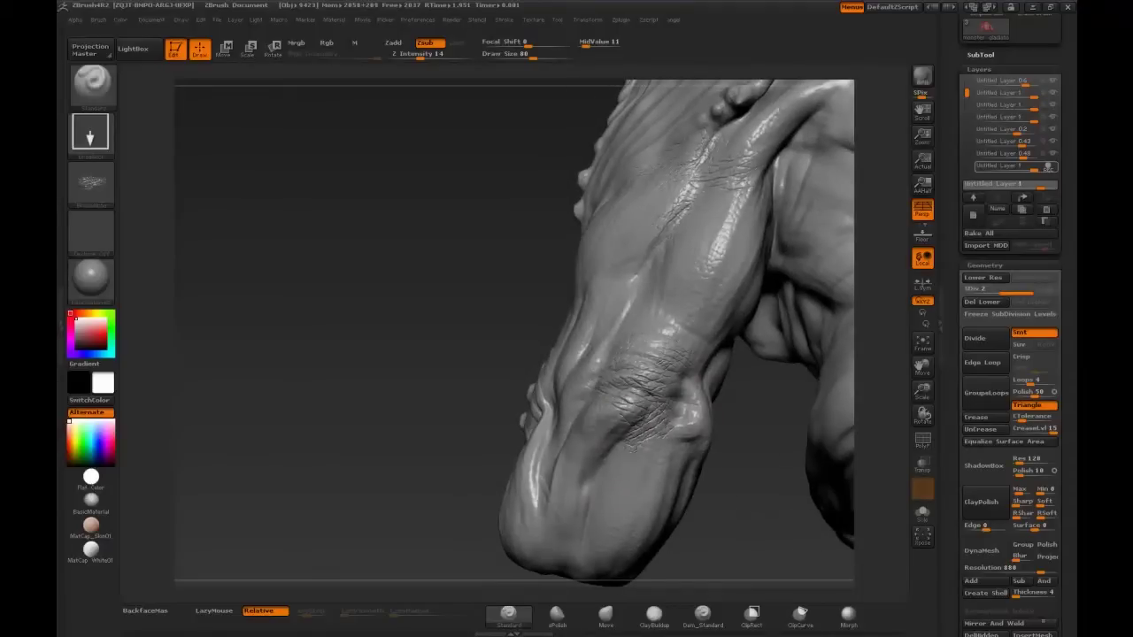
drag(486, 305, 624, 384)
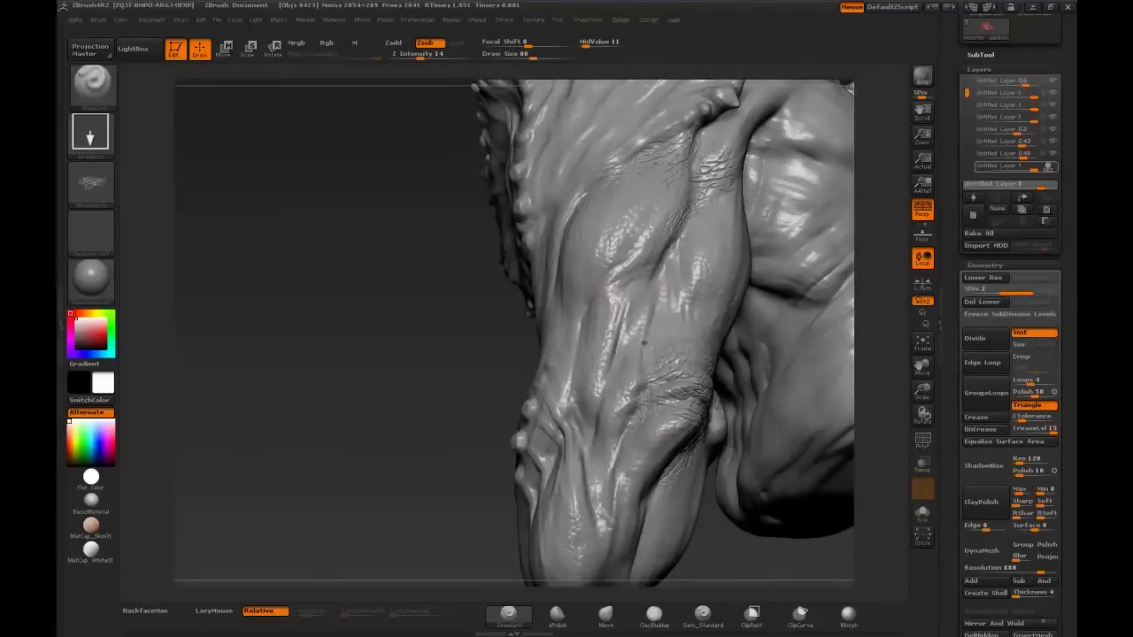
click(740, 385)
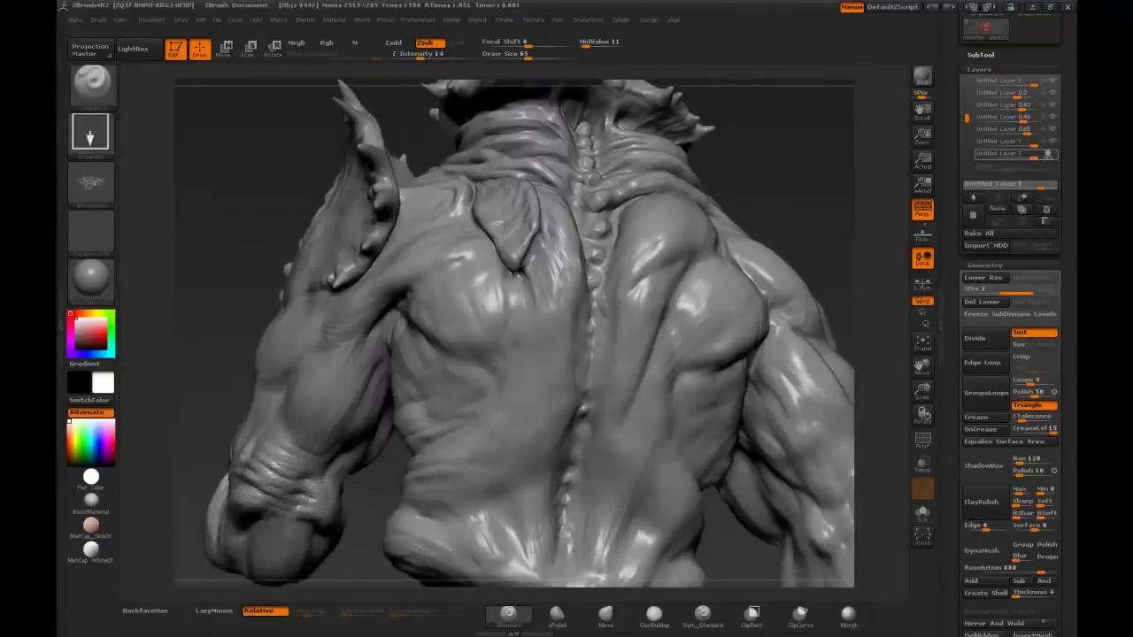
drag(743, 141, 700, 146)
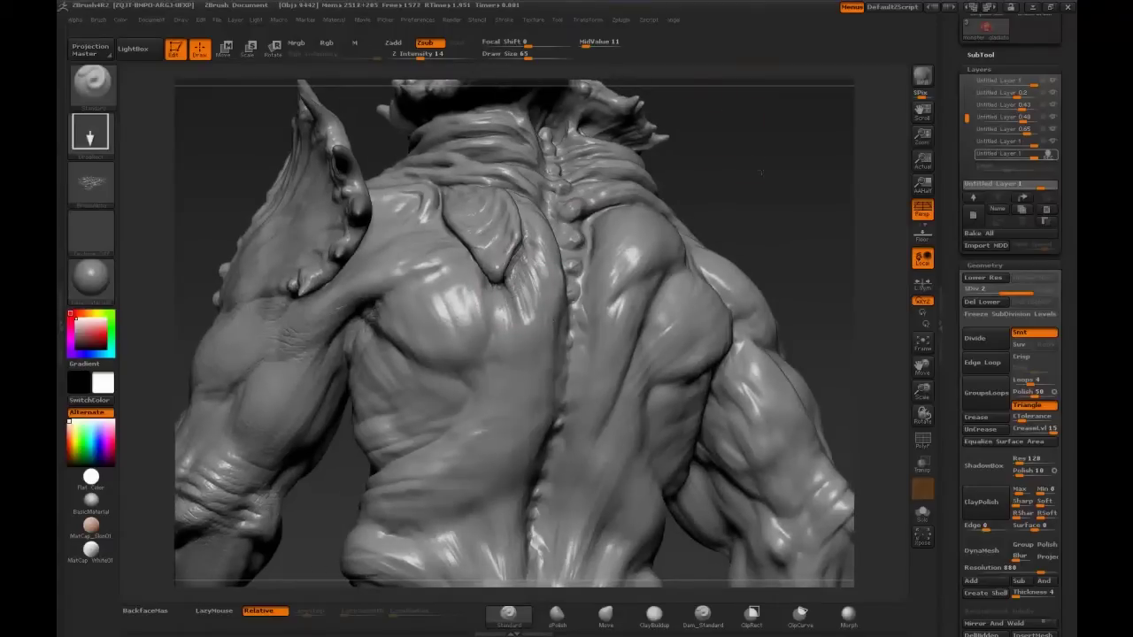
drag(760, 172, 726, 177)
mouse_move(739, 130)
mouse_down()
mouse_move(215, 165)
mouse_move(416, 296)
mouse_up()
drag(310, 205, 378, 214)
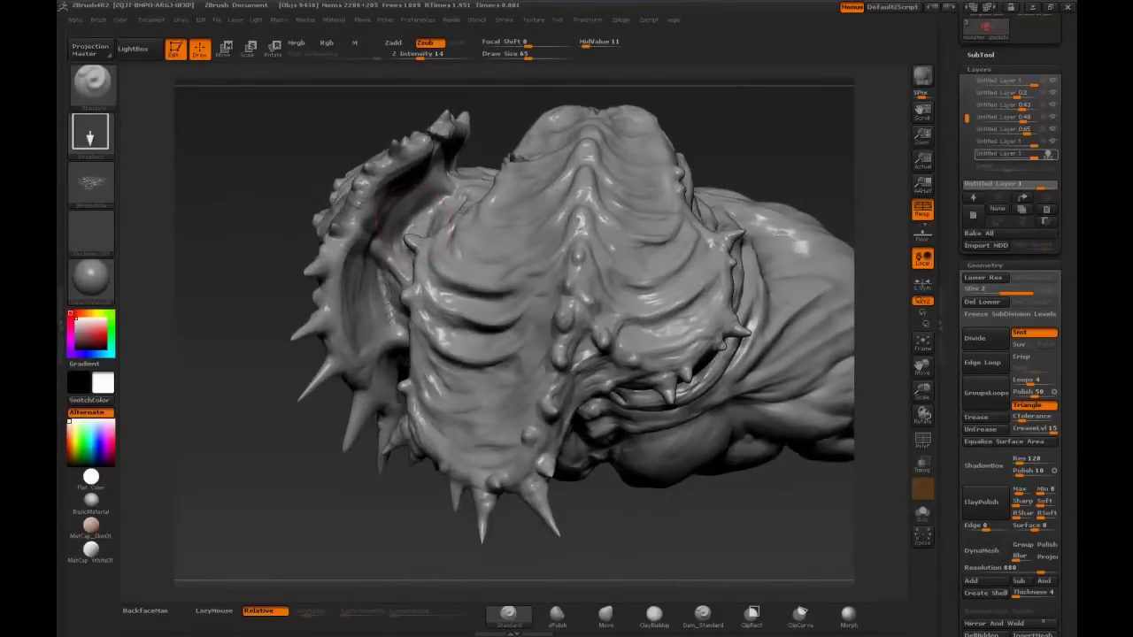
key(b)
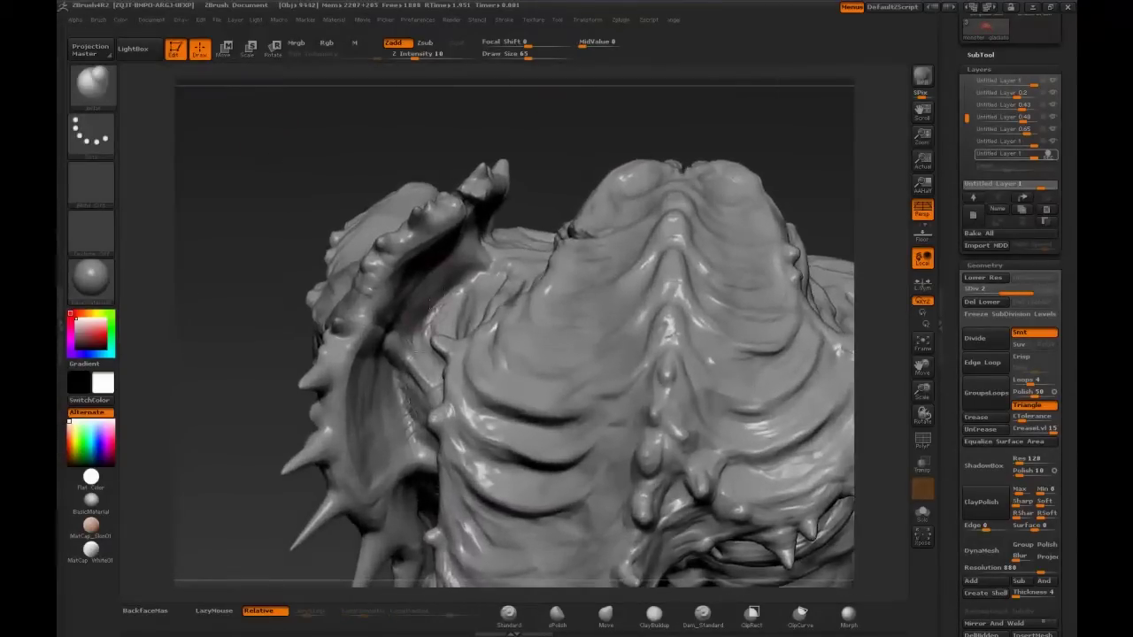
drag(226, 415, 372, 425)
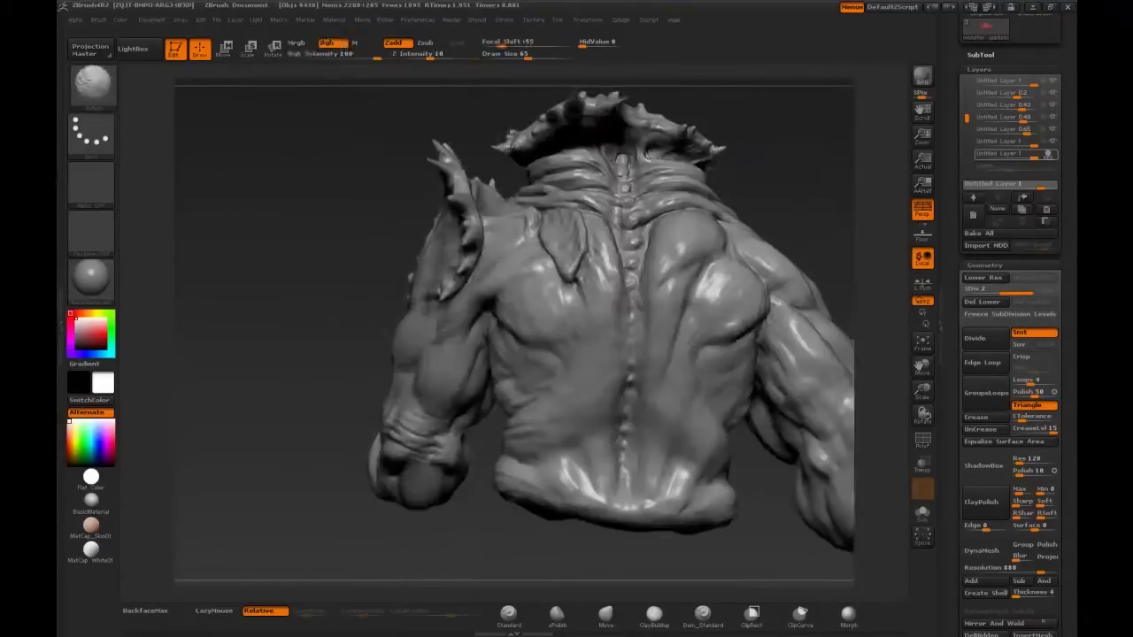
mouse_move(672, 142)
mouse_down()
mouse_move(801, 130)
mouse_move(772, 89)
mouse_move(779, 97)
mouse_up()
key(b)
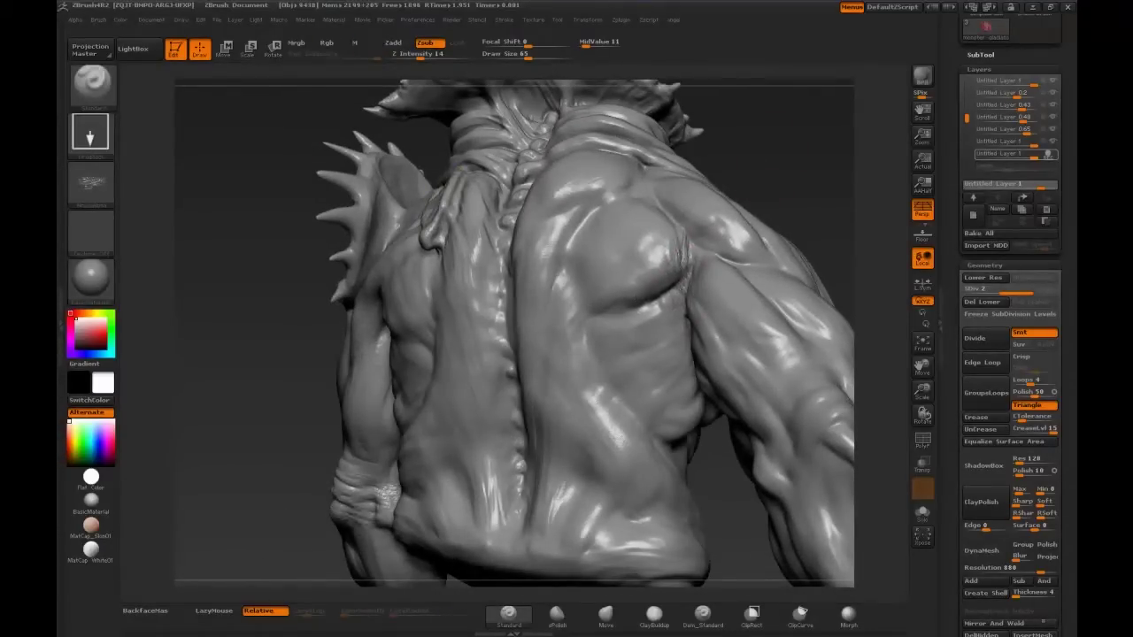
Load the Standard brush via BST while rotating around the back and shoulder
drag(664, 284, 659, 305)
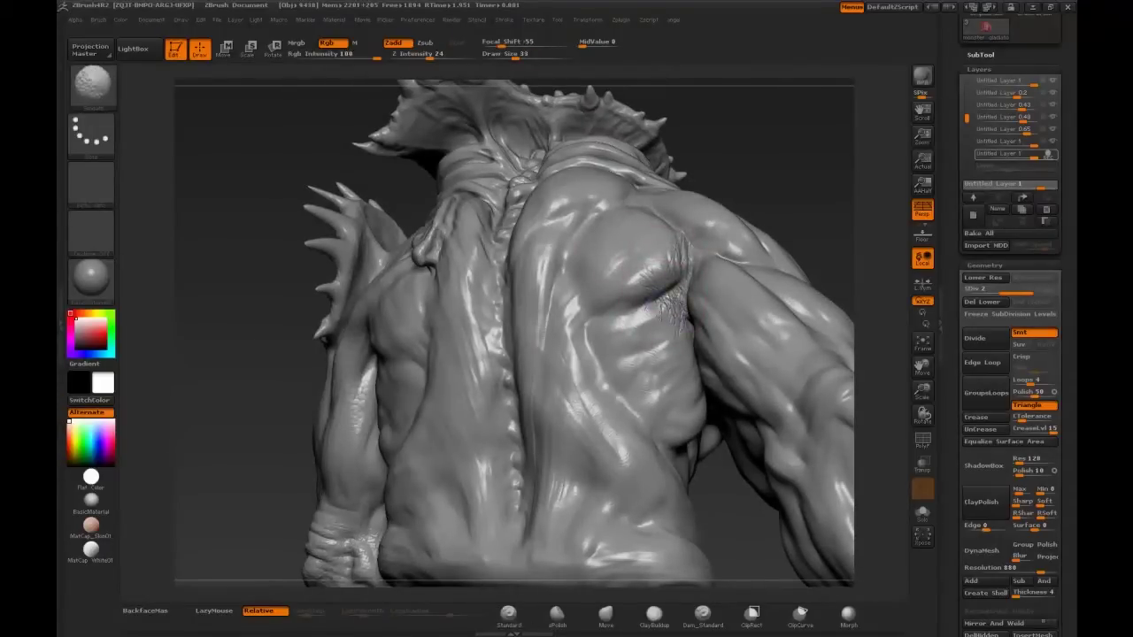
key(b)
key(s)
key(t)
drag(796, 133, 779, 177)
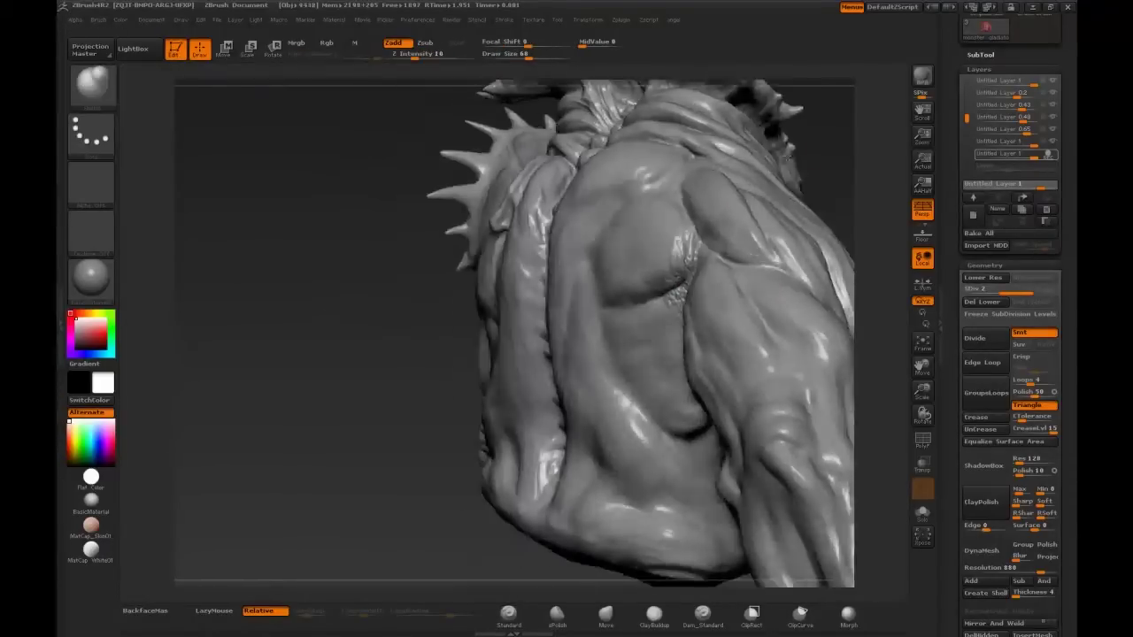
key(b)
Try the Morph and other brushes, then return to the Standard brush
key(b)
key(s)
key(t)
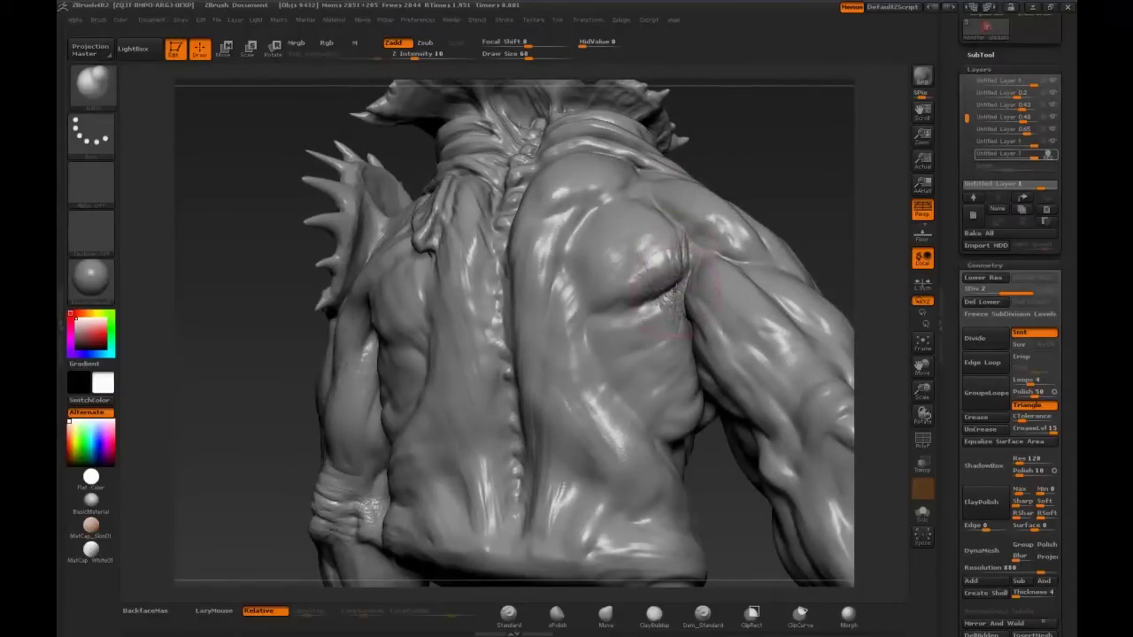
drag(708, 186, 749, 98)
key(b)
key(m)
key(o)
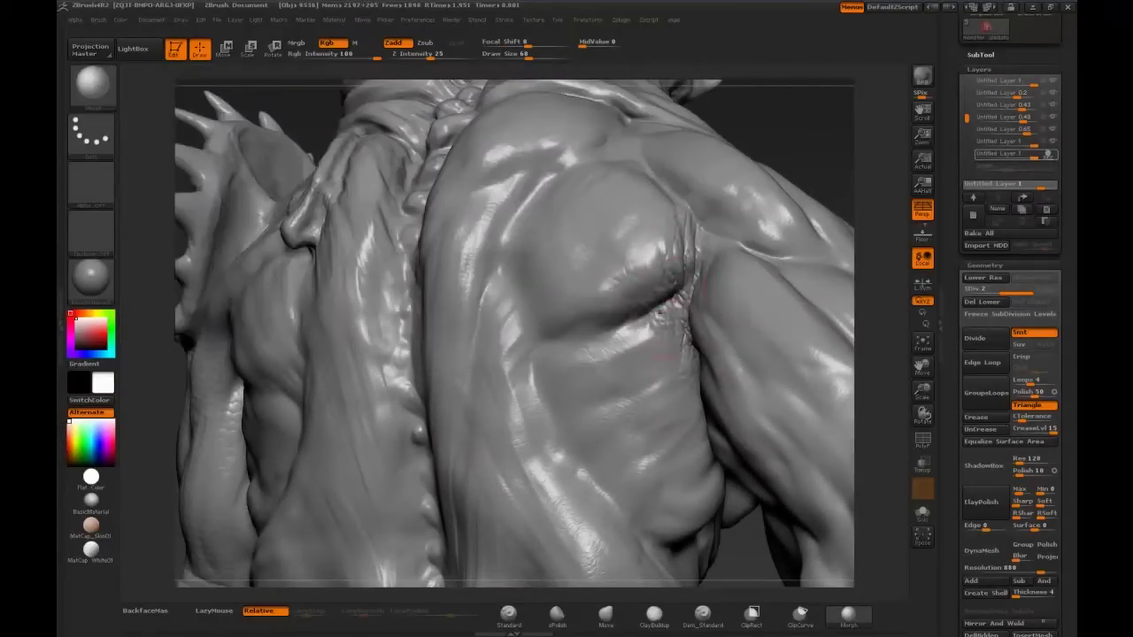
key(b)
key(s)
key(m)
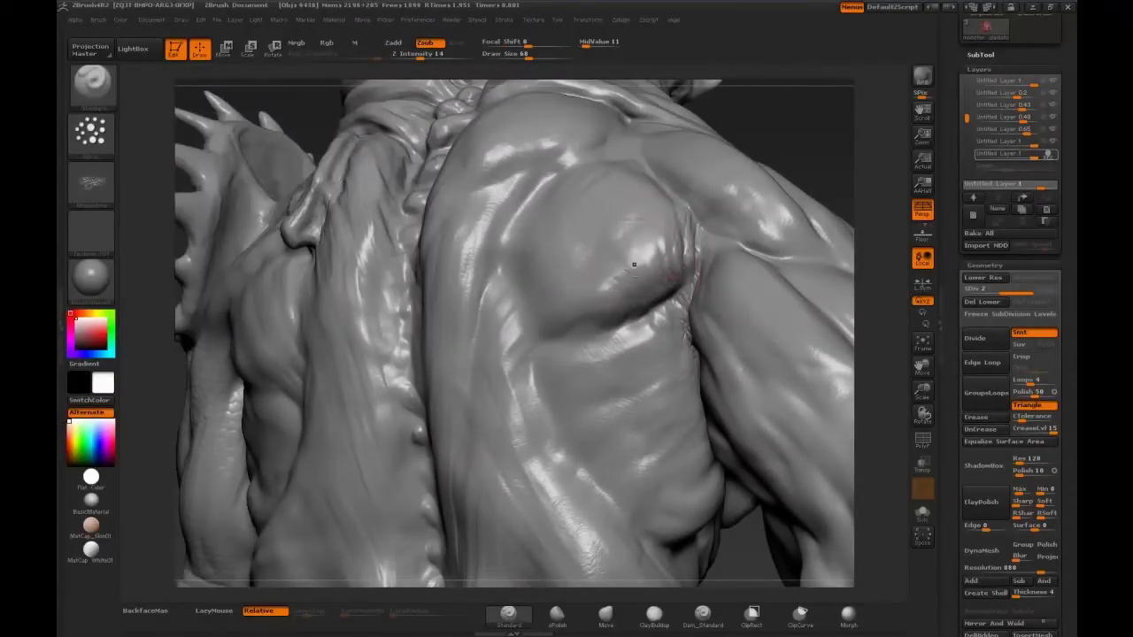
key(b)
key(s)
key(t)
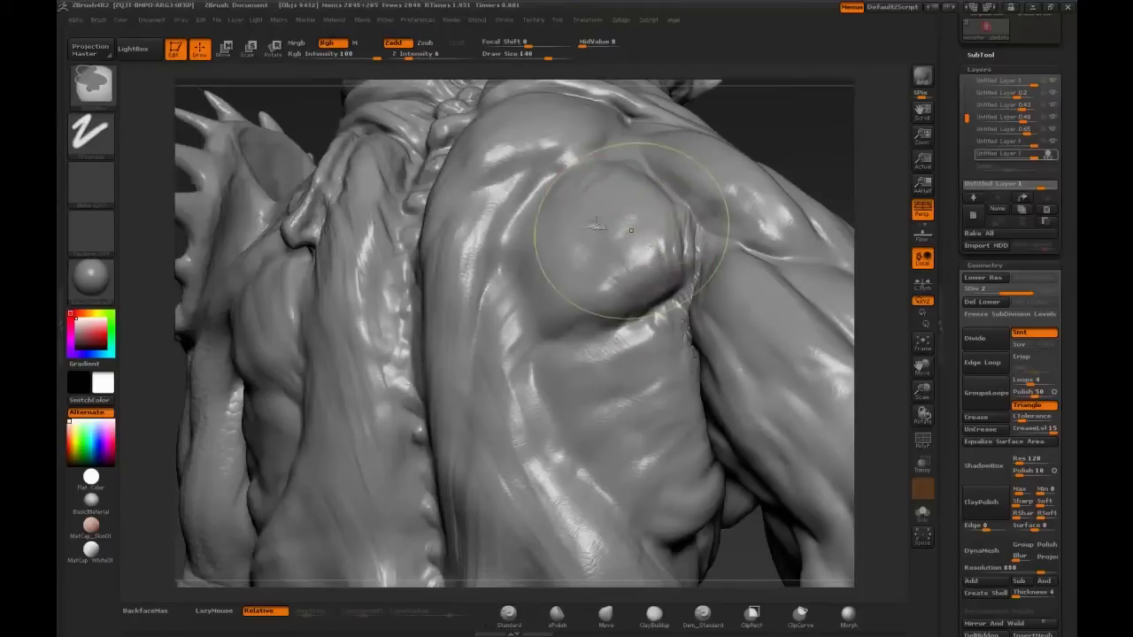
Set Z Intensity and carve detail into the back and right shoulder with subtractive Standard
key(u)
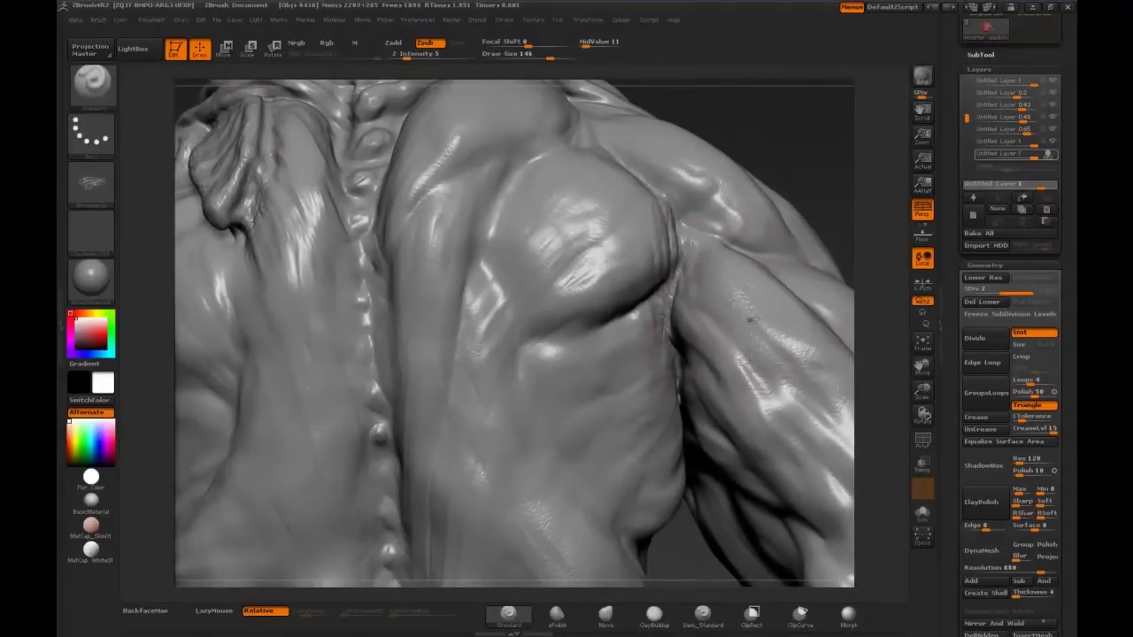
mouse_move(734, 304)
alt+mouse_down()
mouse_move(786, 121)
mouse_move(695, 427)
mouse_move(556, 237)
alt+mouse_up()
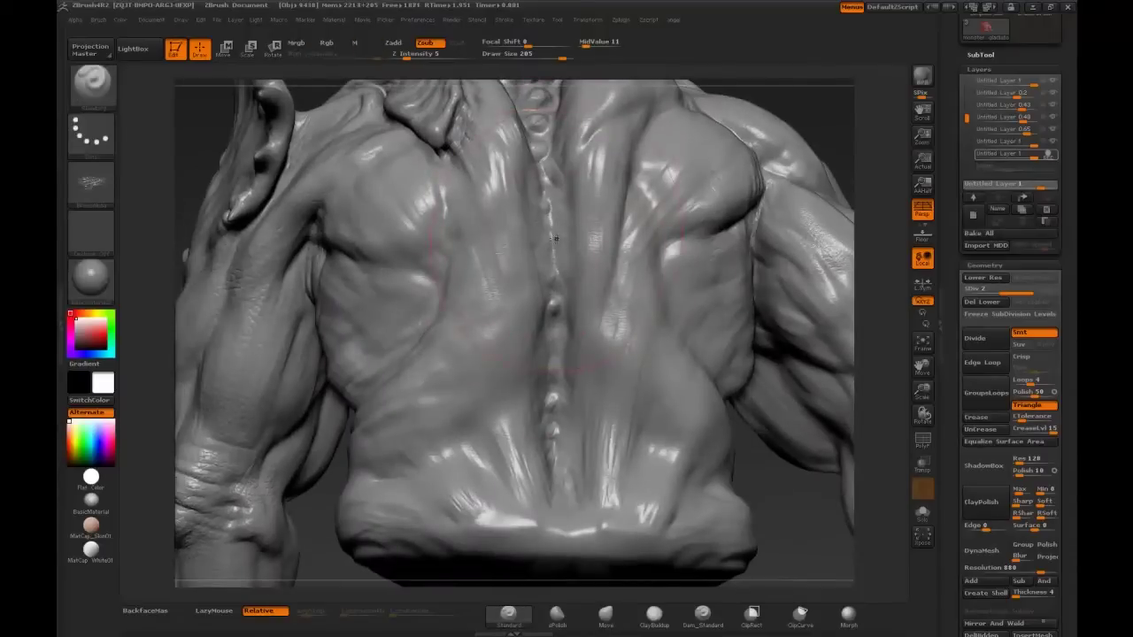
drag(668, 444, 445, 496)
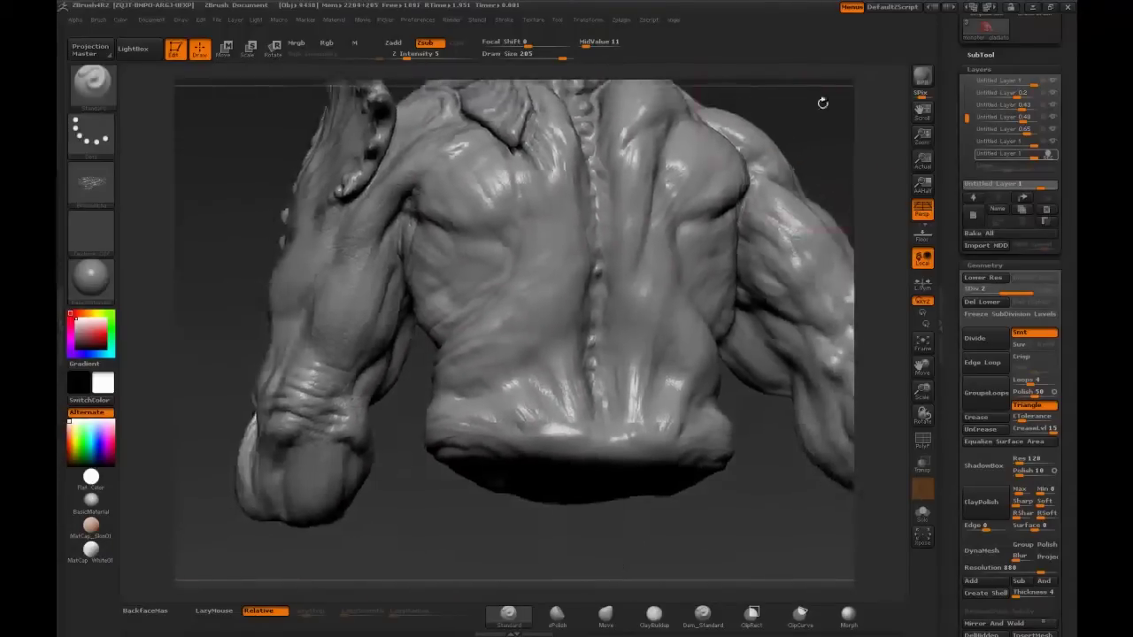
drag(823, 101, 518, 253)
key(b)
key(s)
key(t)
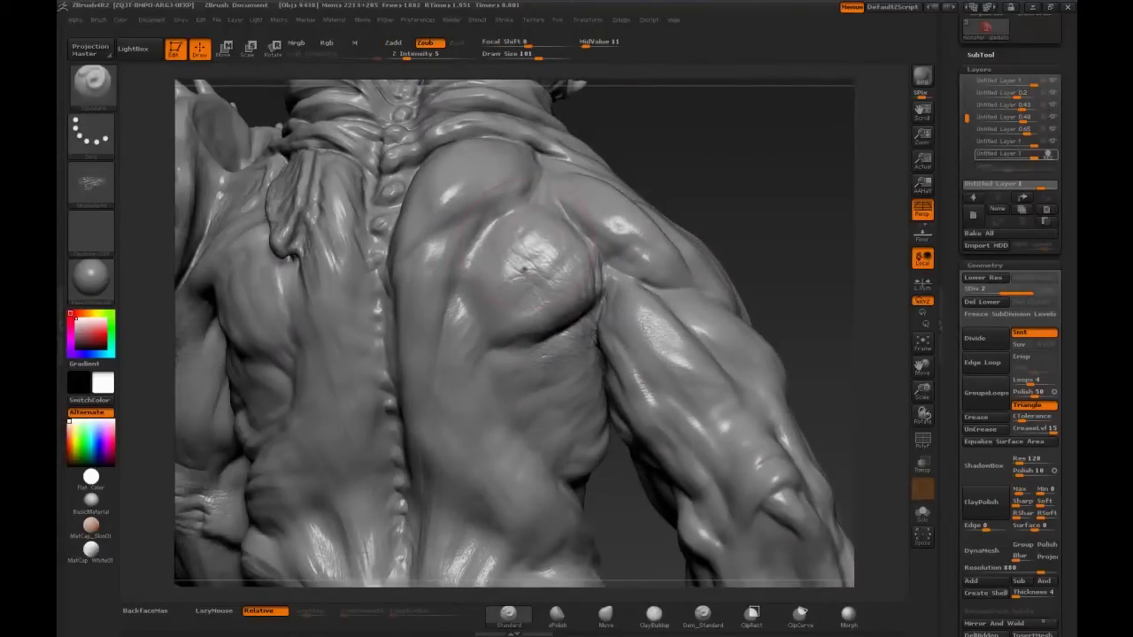
drag(514, 207, 568, 248)
drag(638, 162, 608, 262)
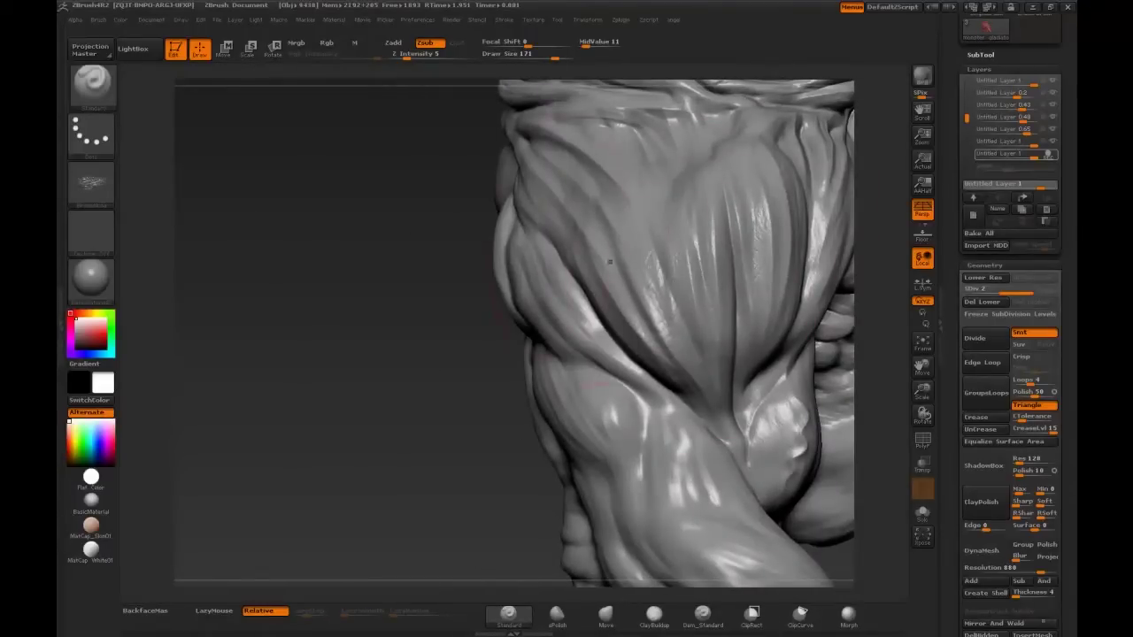
Smooth the side muscles of the torso with the hPolish brush
key(b)
key(h)
key(p)
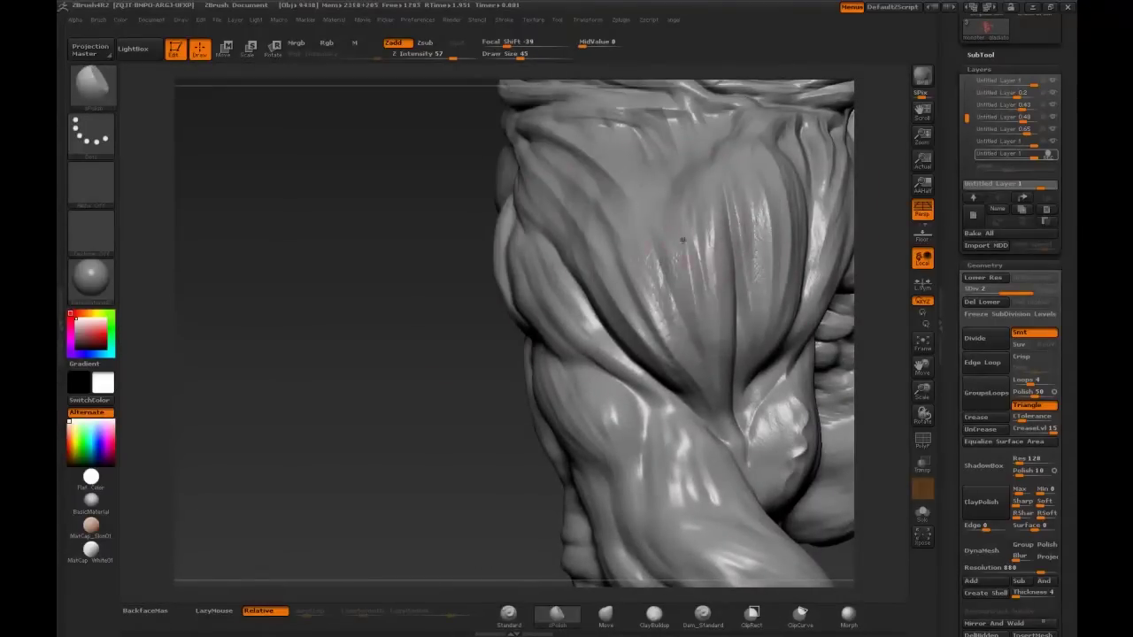
mouse_move(628, 221)
mouse_down()
mouse_move(659, 226)
mouse_move(619, 221)
mouse_up()
drag(354, 336, 266, 266)
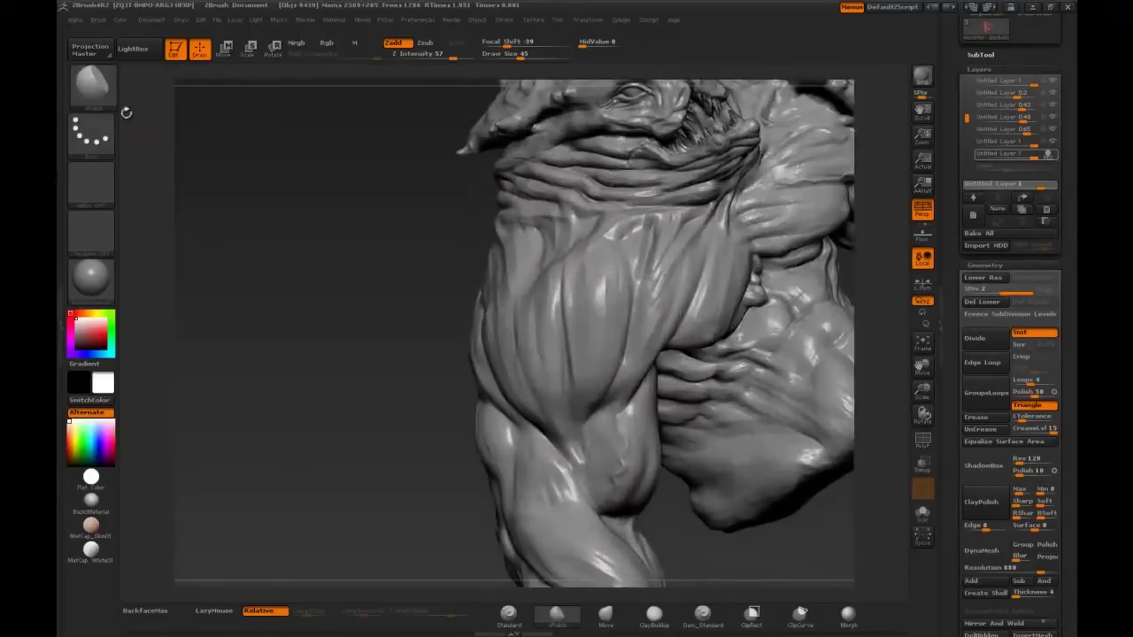
Return to the Standard brush set to Zsub with draw size 183 and carve torso detail
click(97, 88)
click(616, 265)
drag(623, 367, 382, 256)
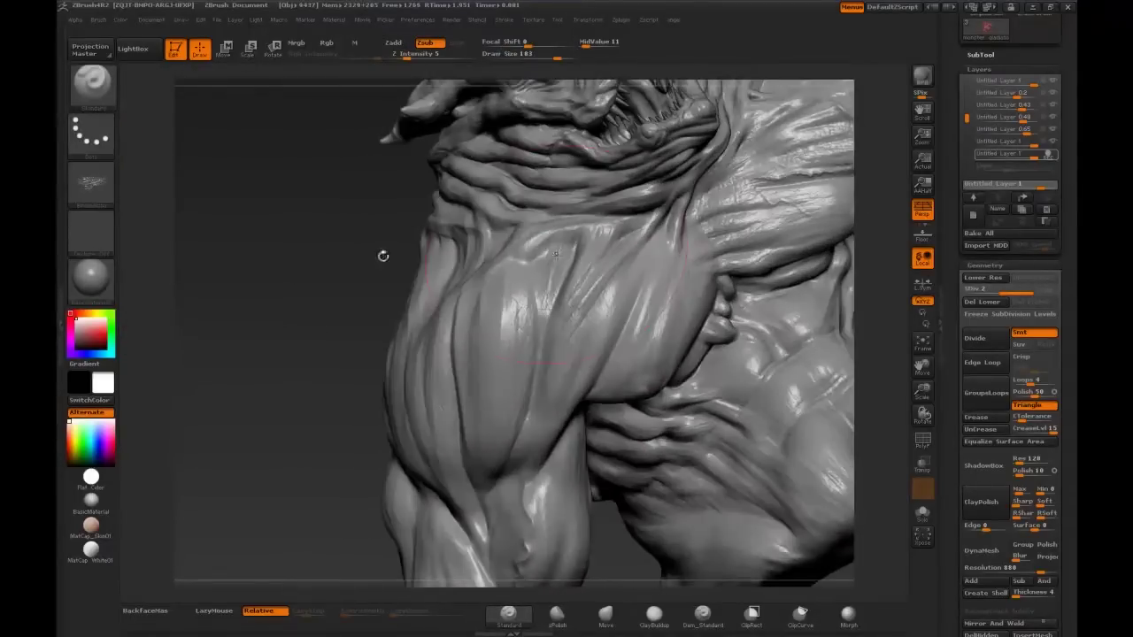
mouse_move(848, 187)
mouse_down()
mouse_move(767, 440)
mouse_move(551, 363)
mouse_up()
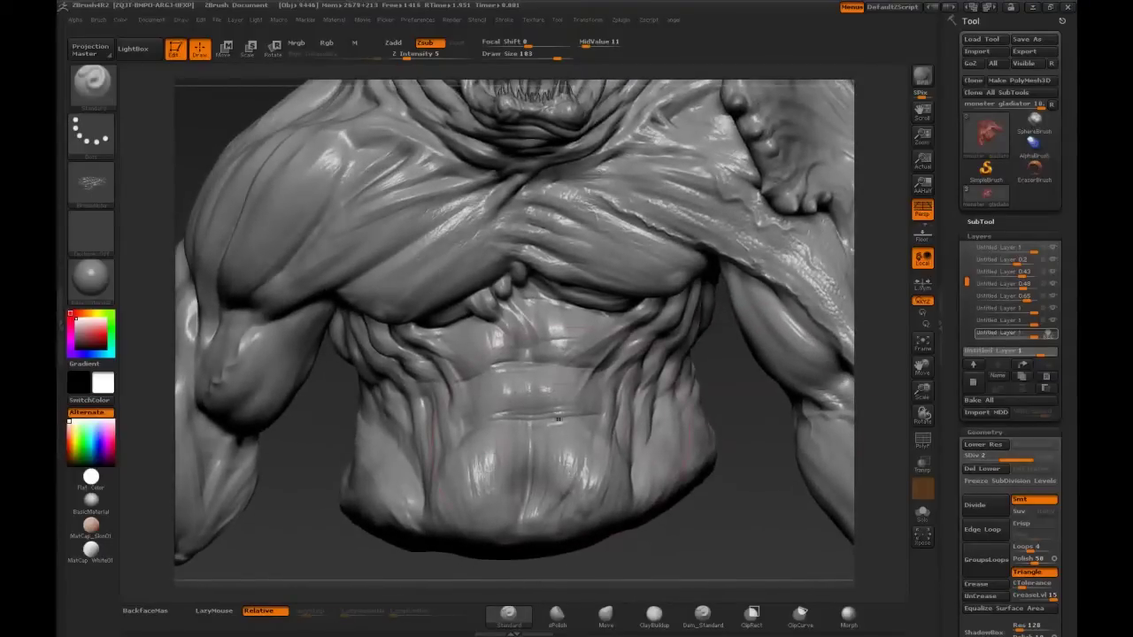
Check the torso front, then load Dam_Standard adding at intensity 24 with draw size 19
drag(394, 446, 420, 379)
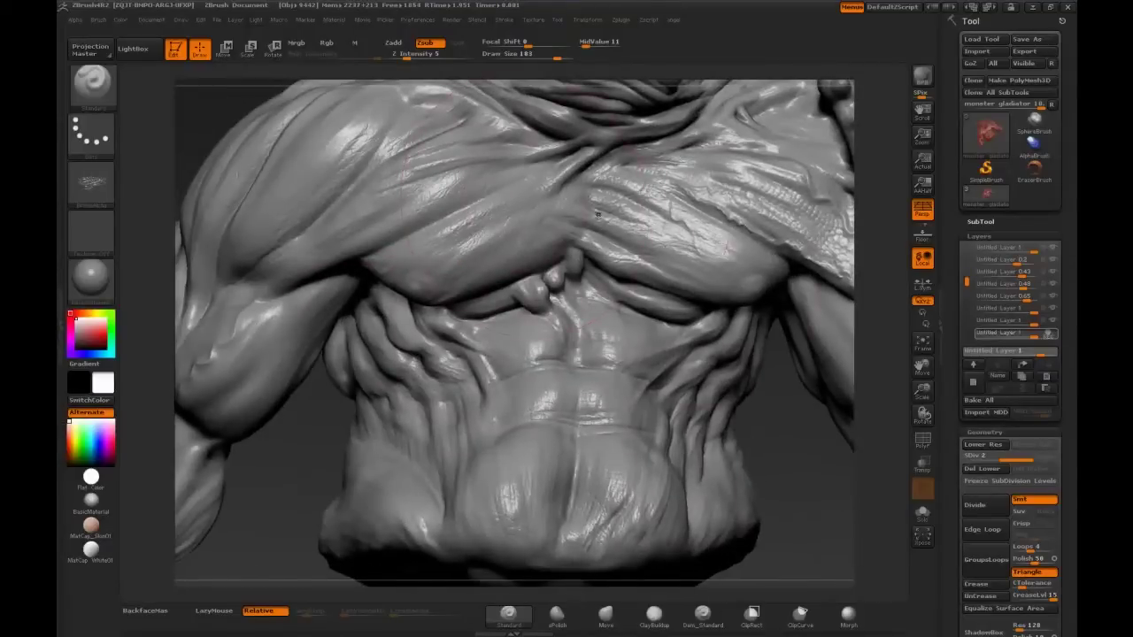
drag(598, 213, 522, 194)
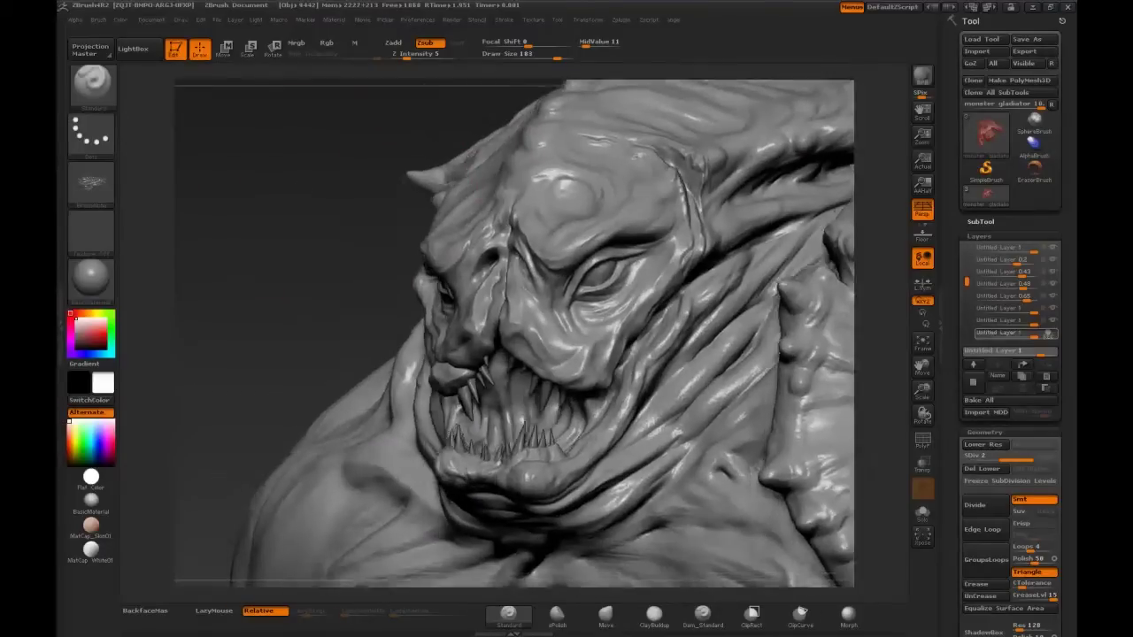
key(b)
key(d)
key(s)
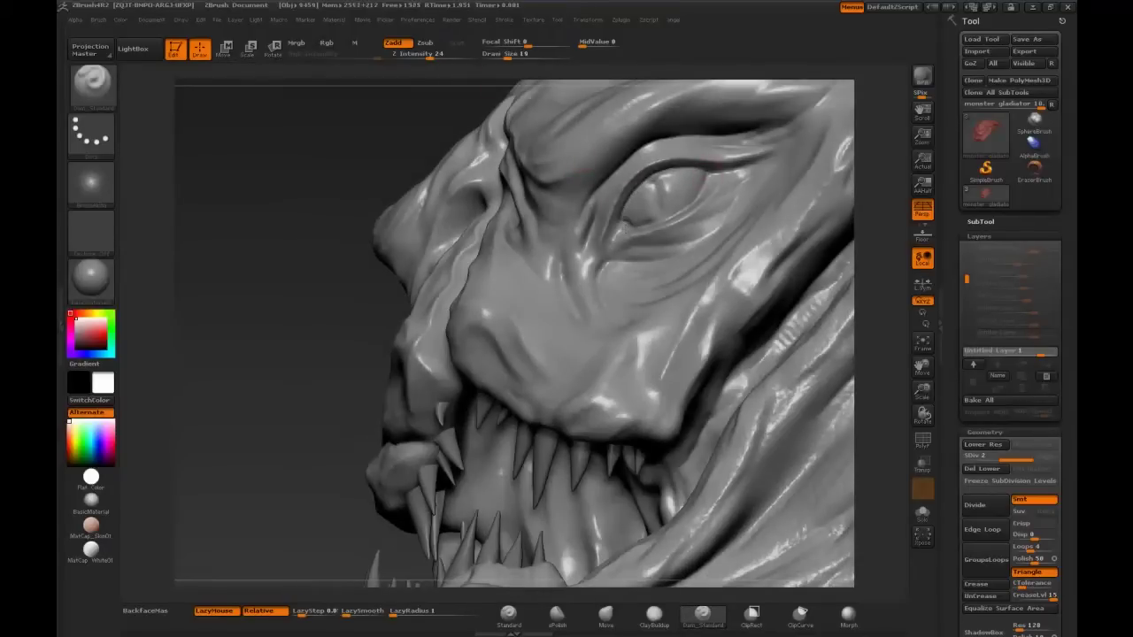
Carve deep wrinkle creases around the monster's eyes, brow and snout with Dam_Standard
drag(365, 142, 715, 183)
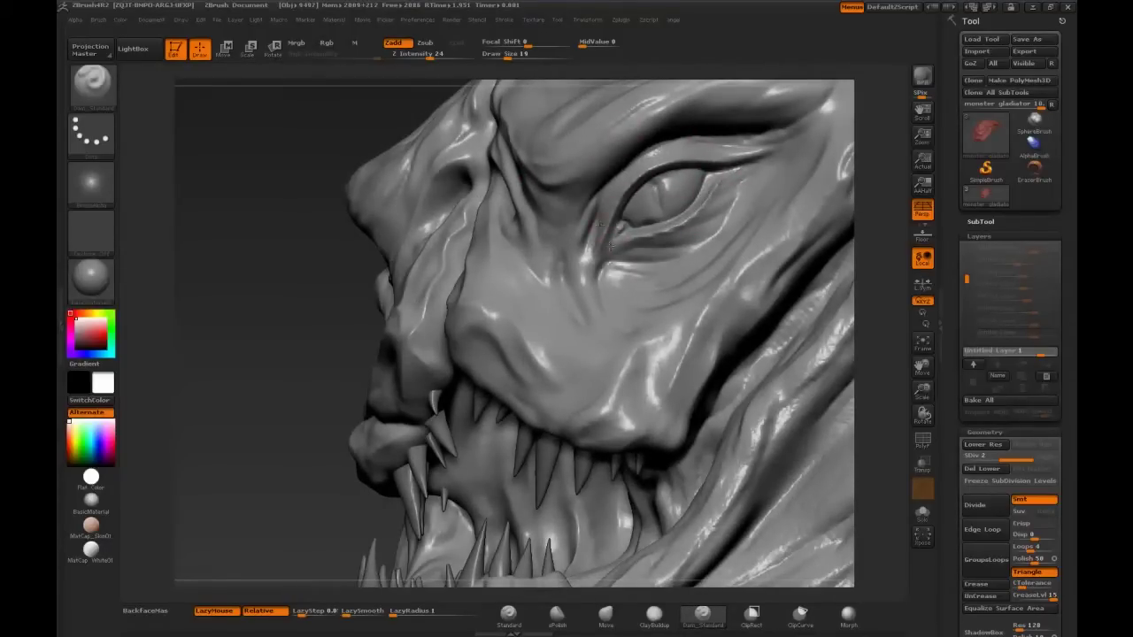
drag(598, 213, 729, 202)
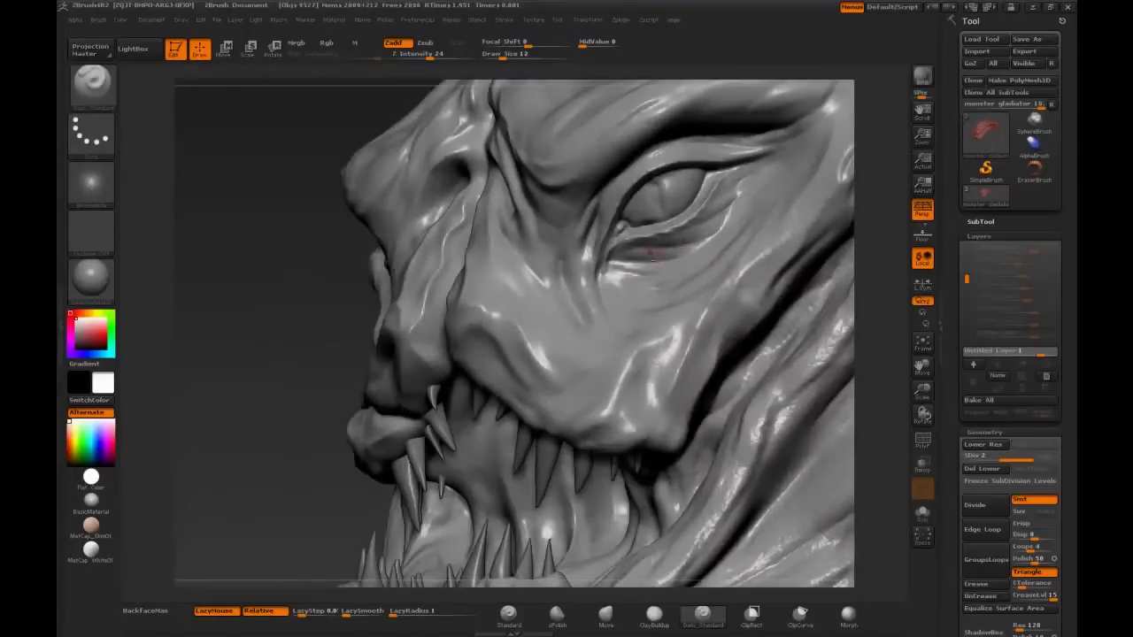
drag(651, 255, 713, 242)
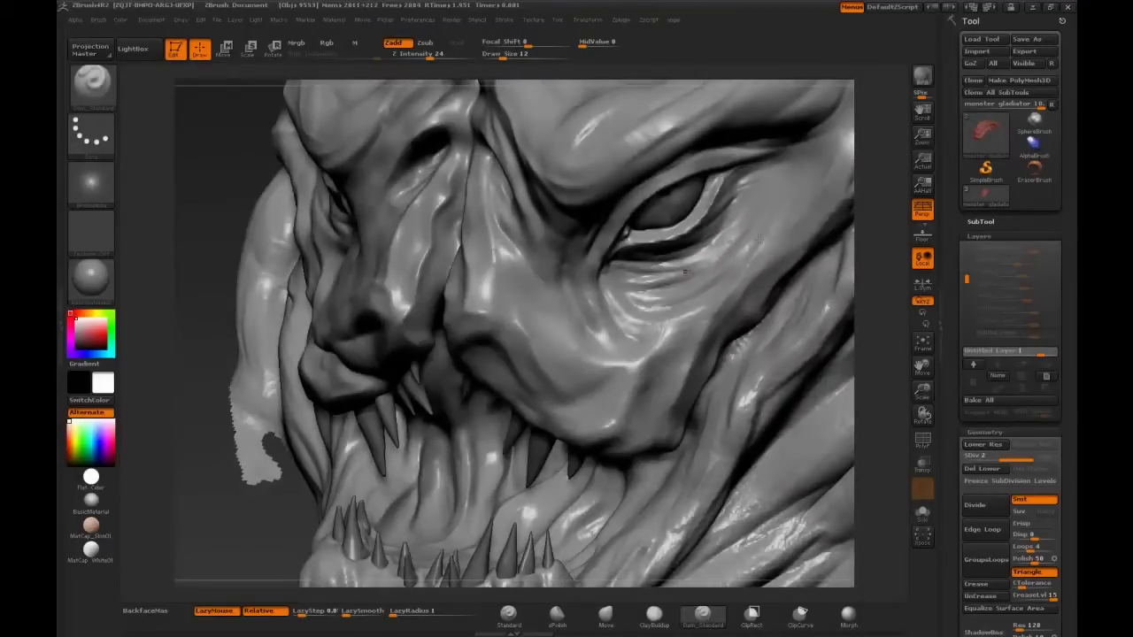
drag(617, 334, 434, 311)
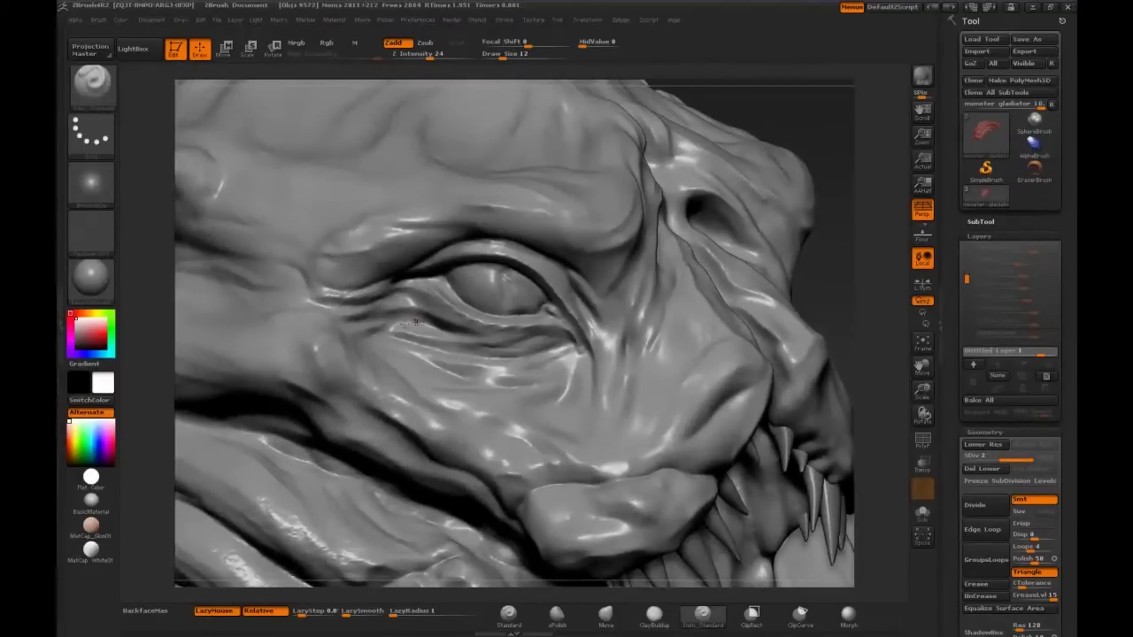
drag(394, 357, 363, 259)
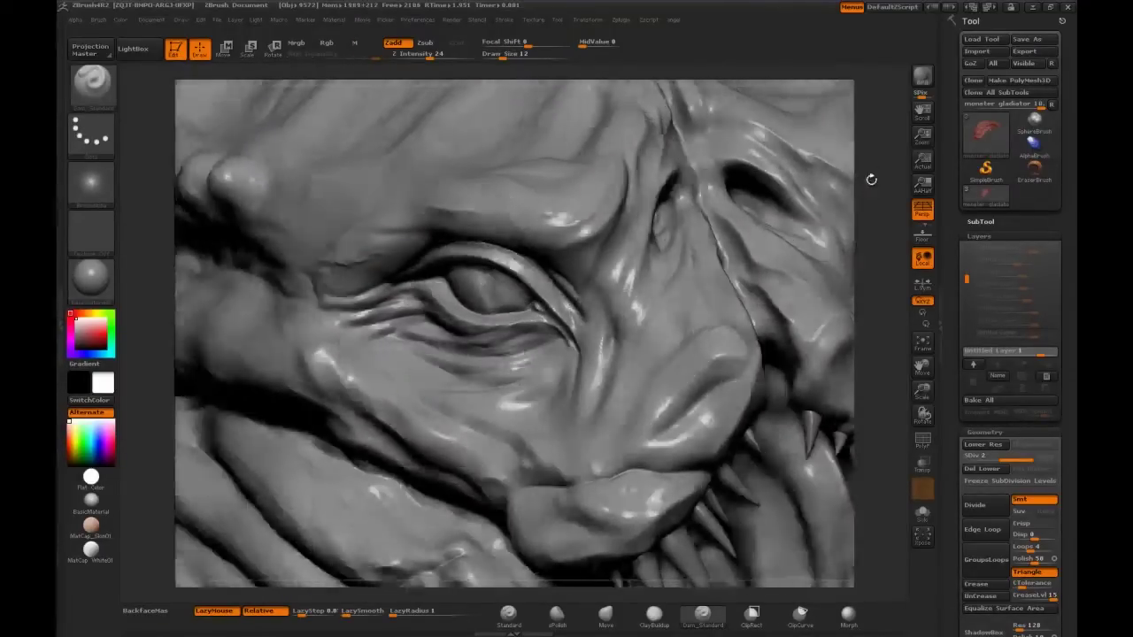
mouse_move(870, 177)
mouse_down()
mouse_move(556, 195)
mouse_move(882, 157)
mouse_move(473, 241)
mouse_move(455, 228)
mouse_up()
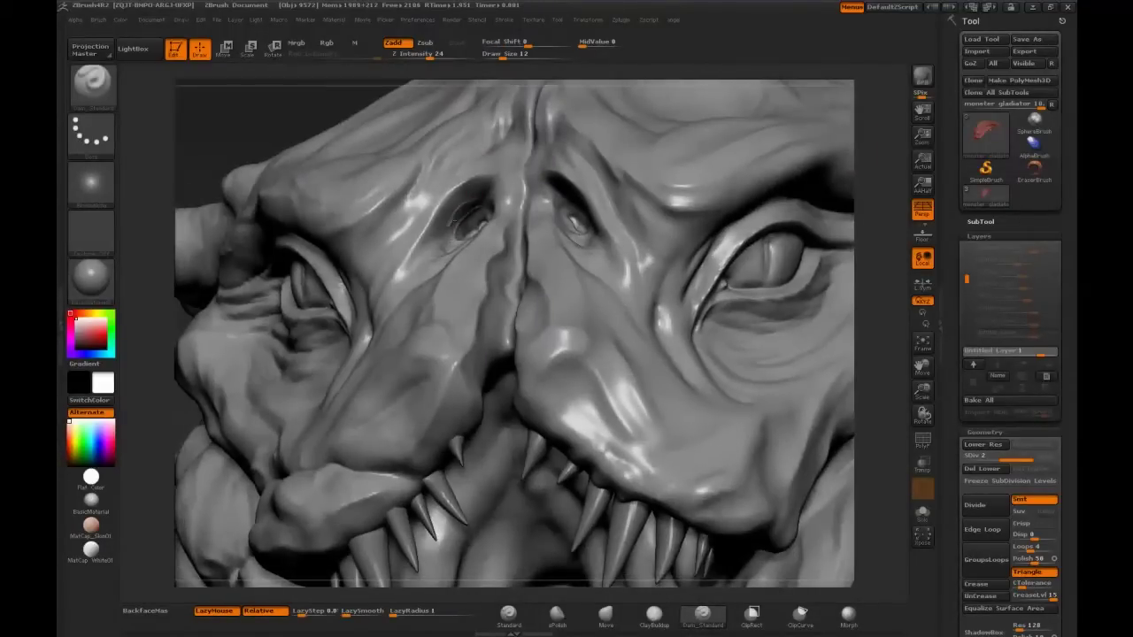
drag(458, 181, 495, 182)
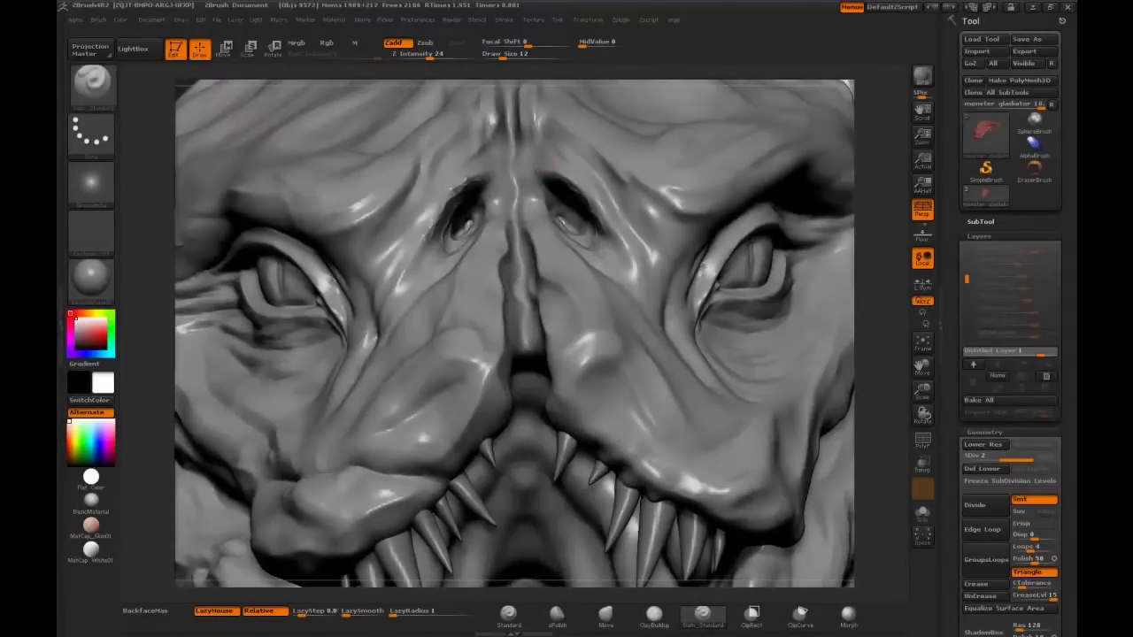
drag(580, 184, 803, 127)
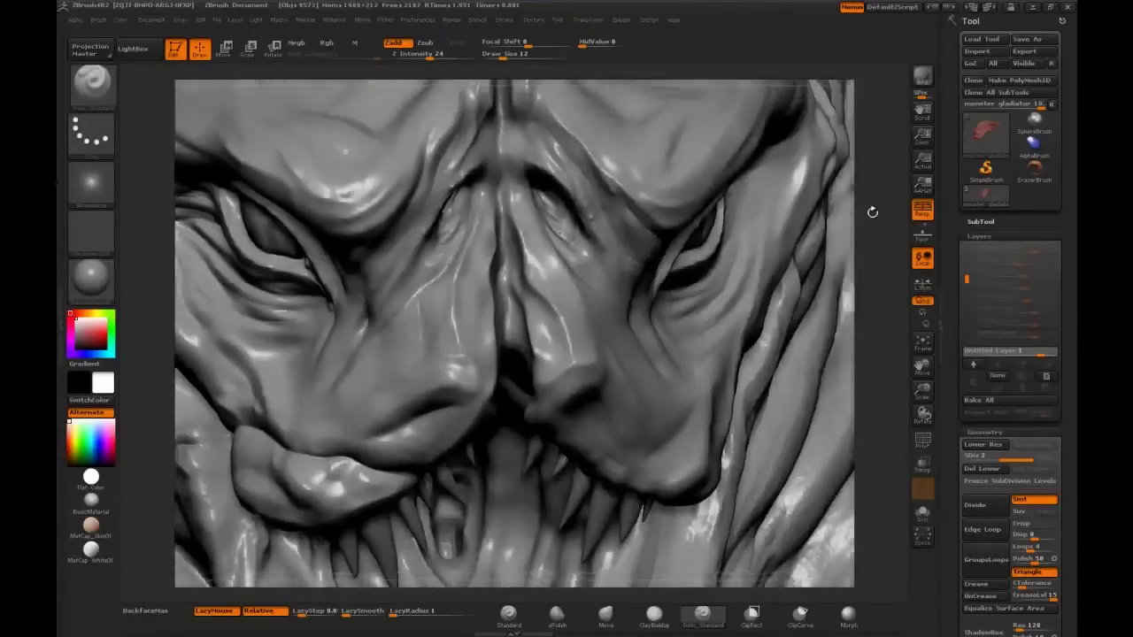
drag(419, 300, 941, 212)
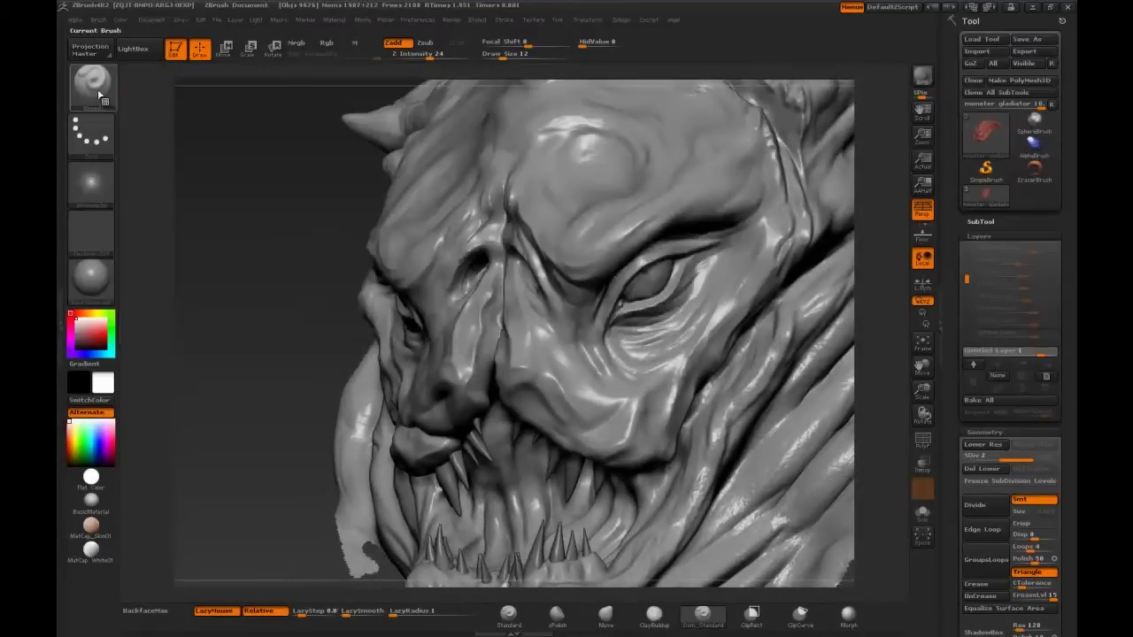
Give the brush a thin line alpha and a DragRect stroke at intensity 8
click(91, 184)
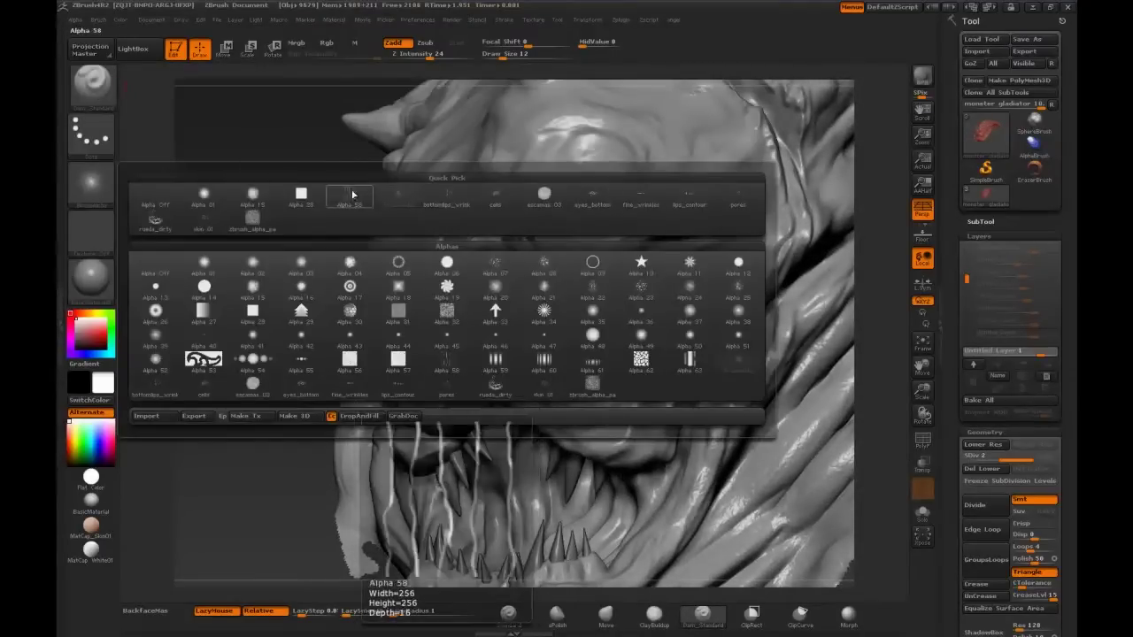
click(639, 195)
click(91, 133)
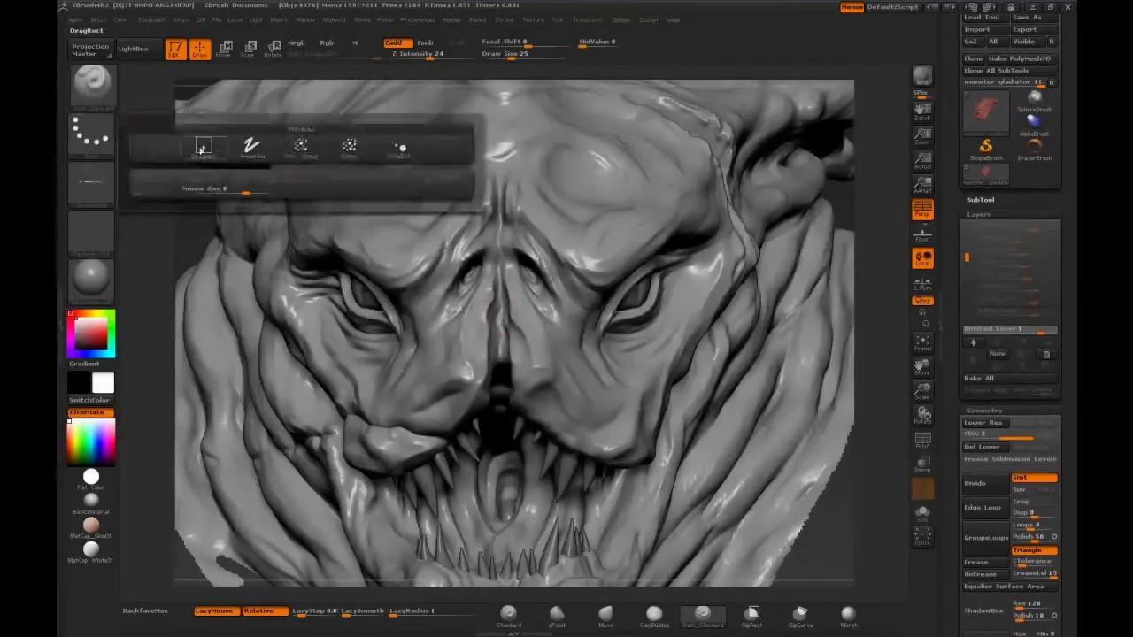
click(285, 147)
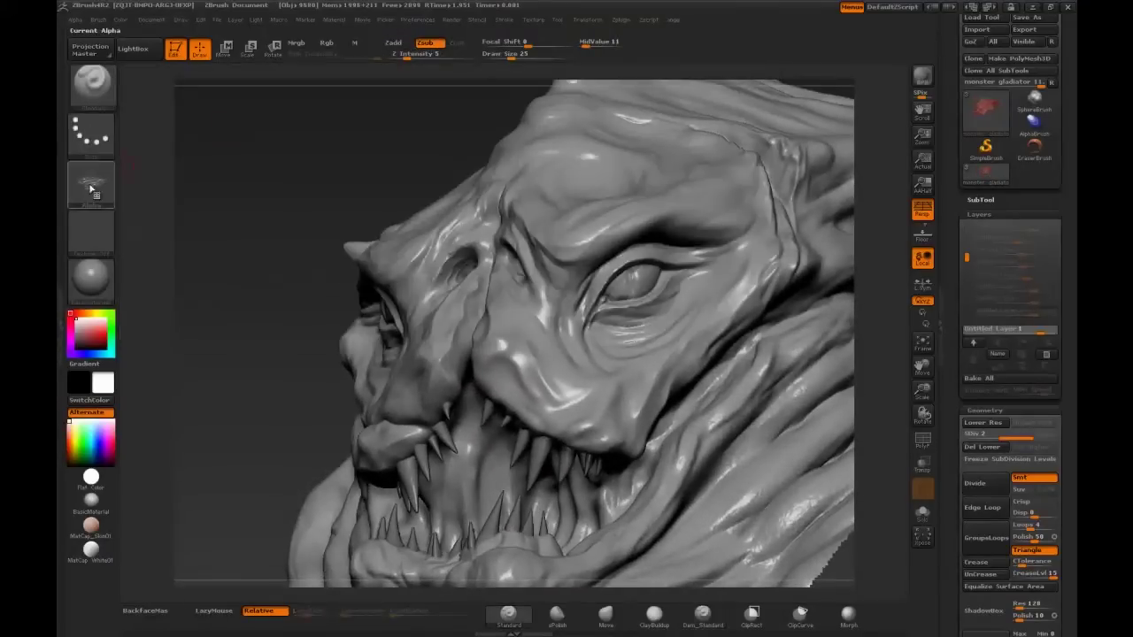
Switch the brush alpha to the round Alpha 06 stamp
click(91, 181)
click(460, 263)
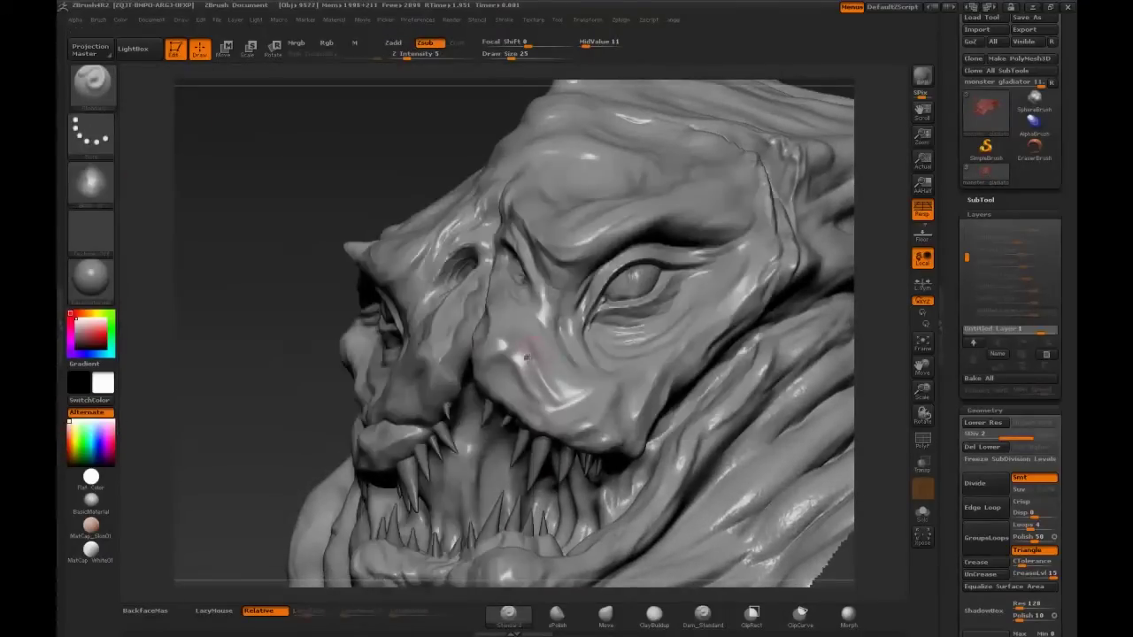
drag(520, 361, 522, 371)
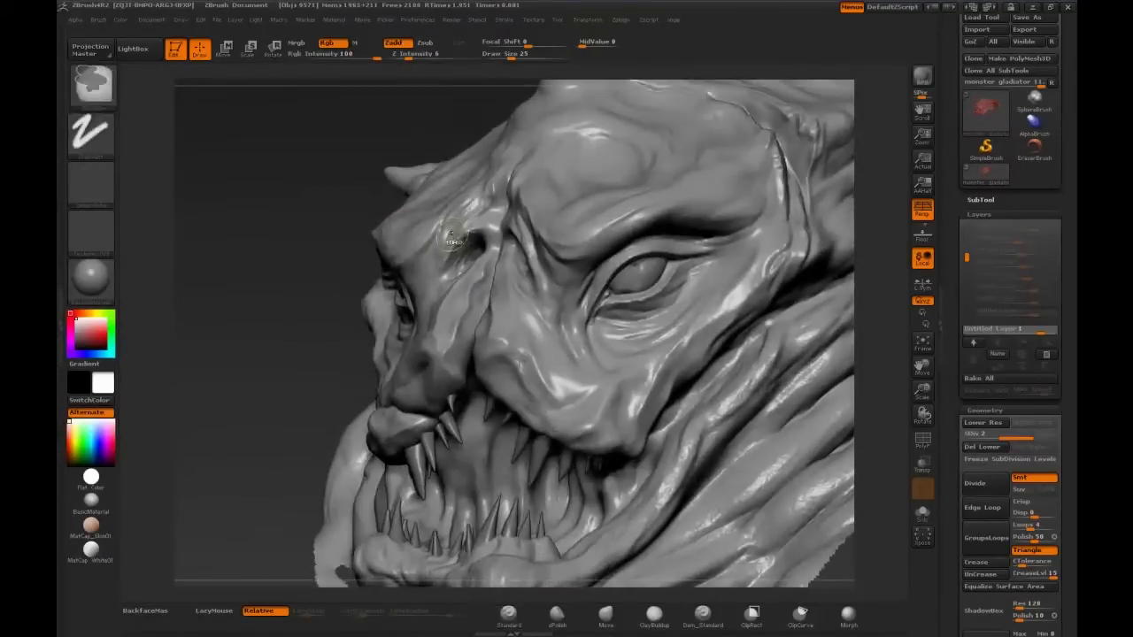
drag(546, 412, 620, 416)
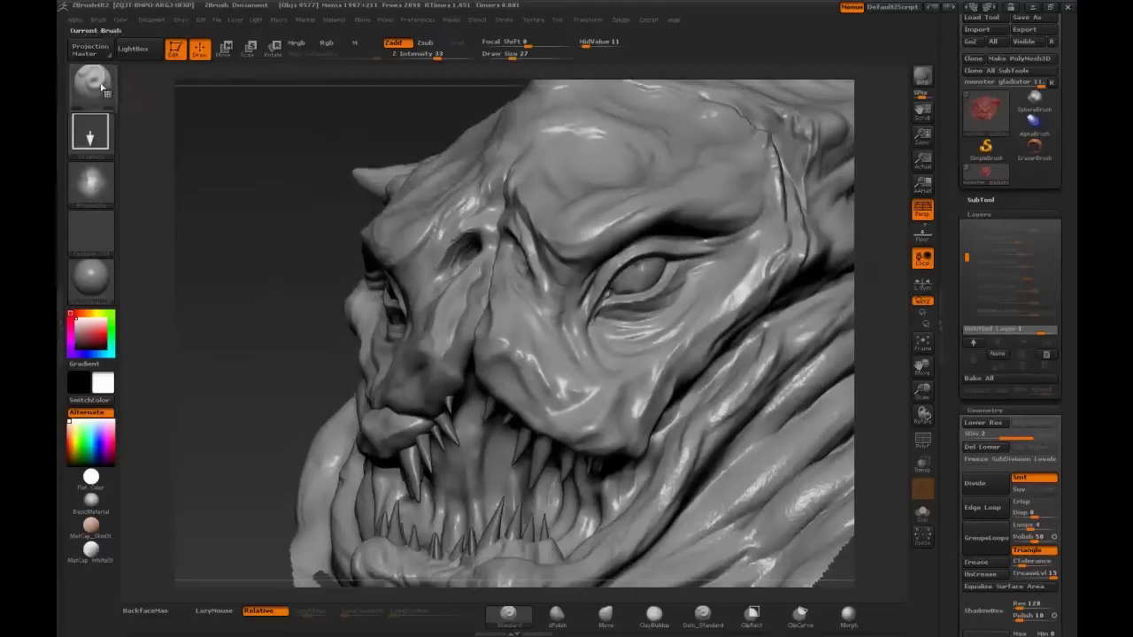
Smooth areas of the head and horn with the sPolish brush
click(91, 83)
click(450, 97)
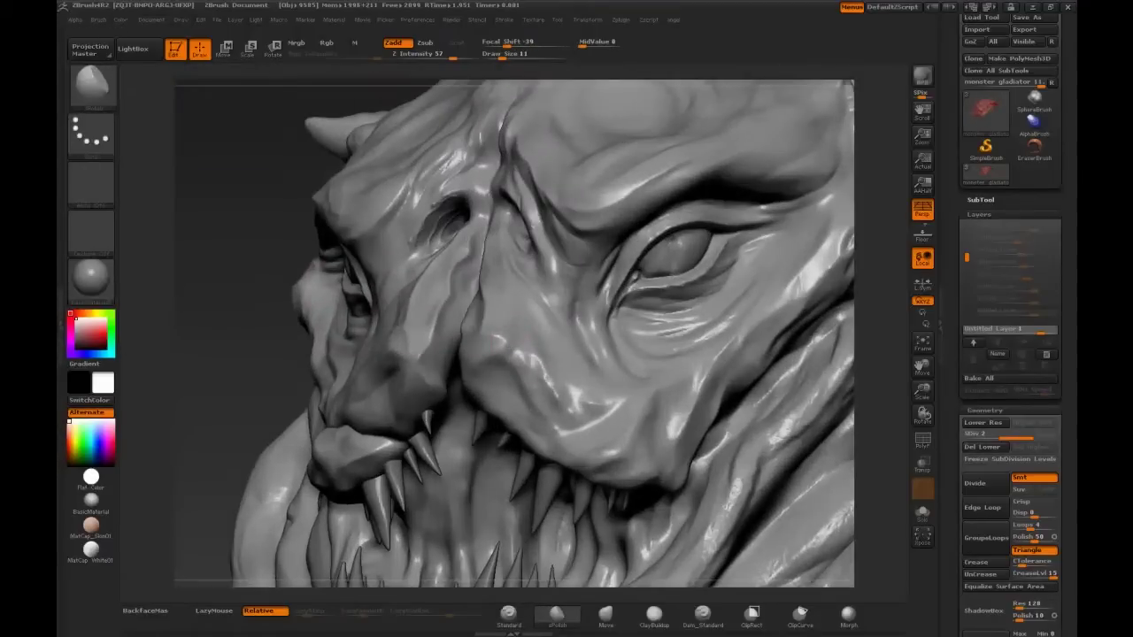
drag(547, 429, 377, 390)
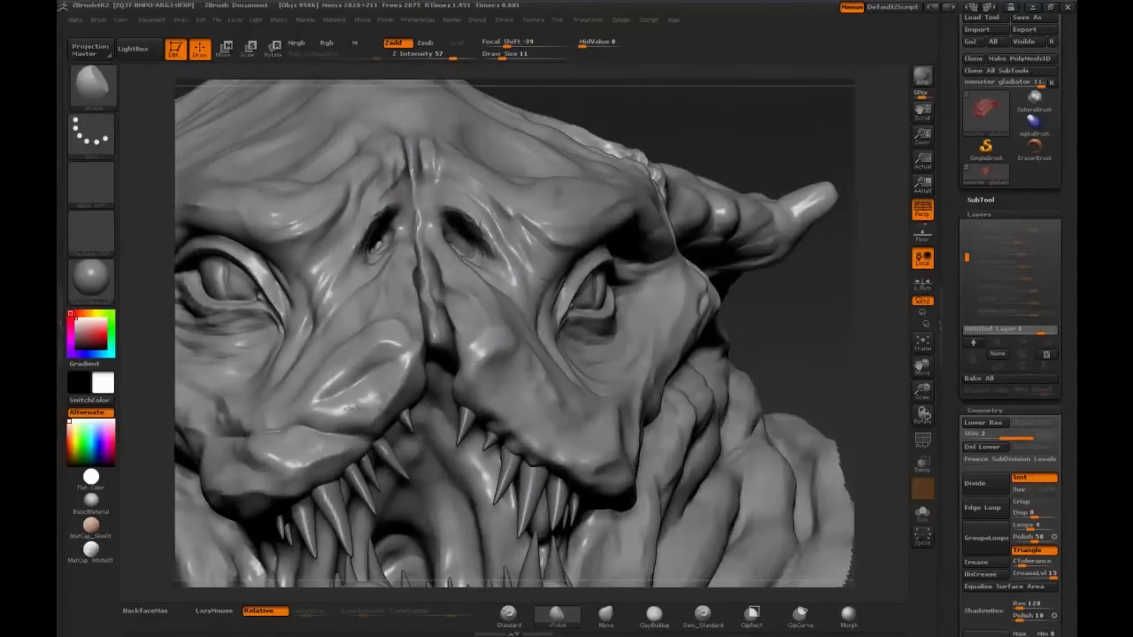
mouse_move(471, 339)
mouse_down()
mouse_move(438, 245)
mouse_move(708, 114)
mouse_up()
Build folded wrinkles around the eyes, mouth and snout with ClayBuildup
click(91, 84)
click(221, 246)
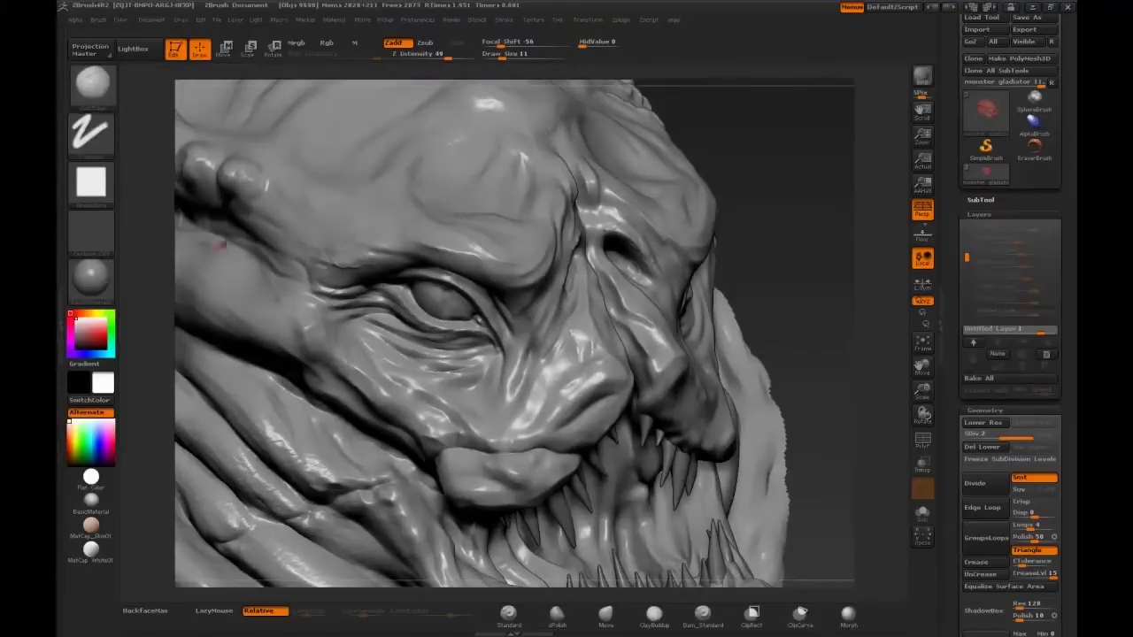
key(b)
key(c)
key(b)
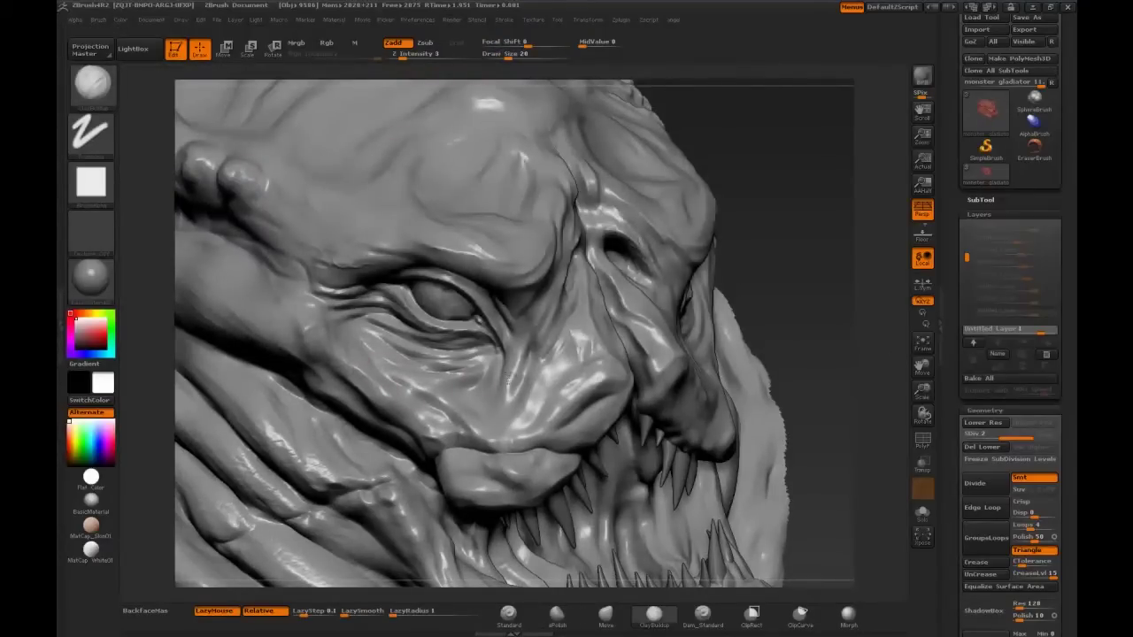
drag(805, 269, 573, 471)
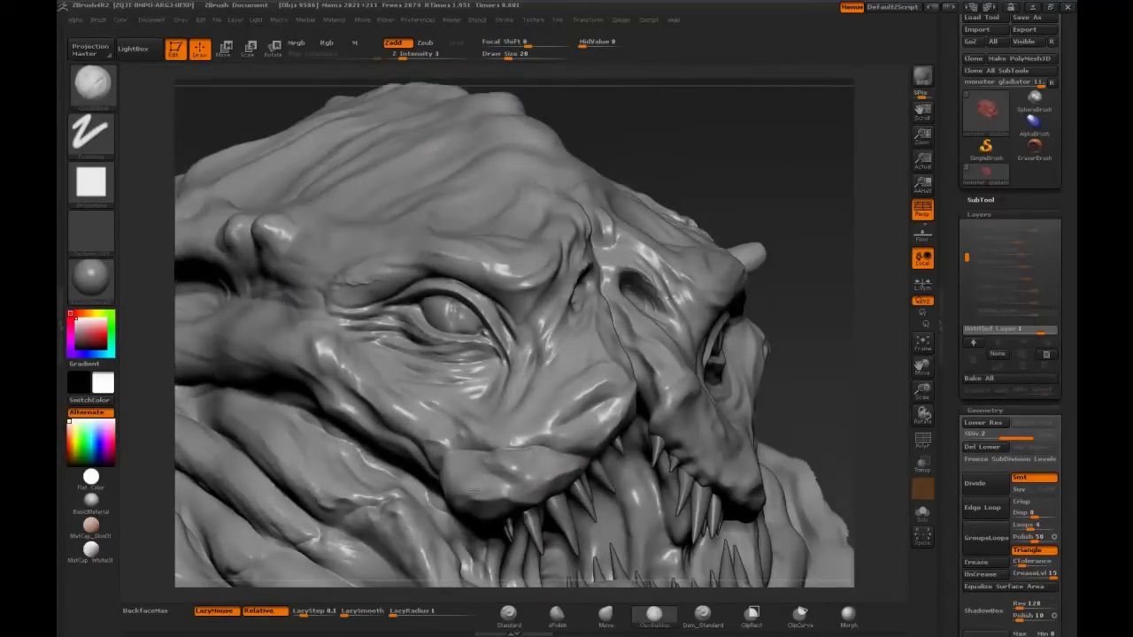
drag(442, 474, 684, 256)
drag(276, 290, 476, 321)
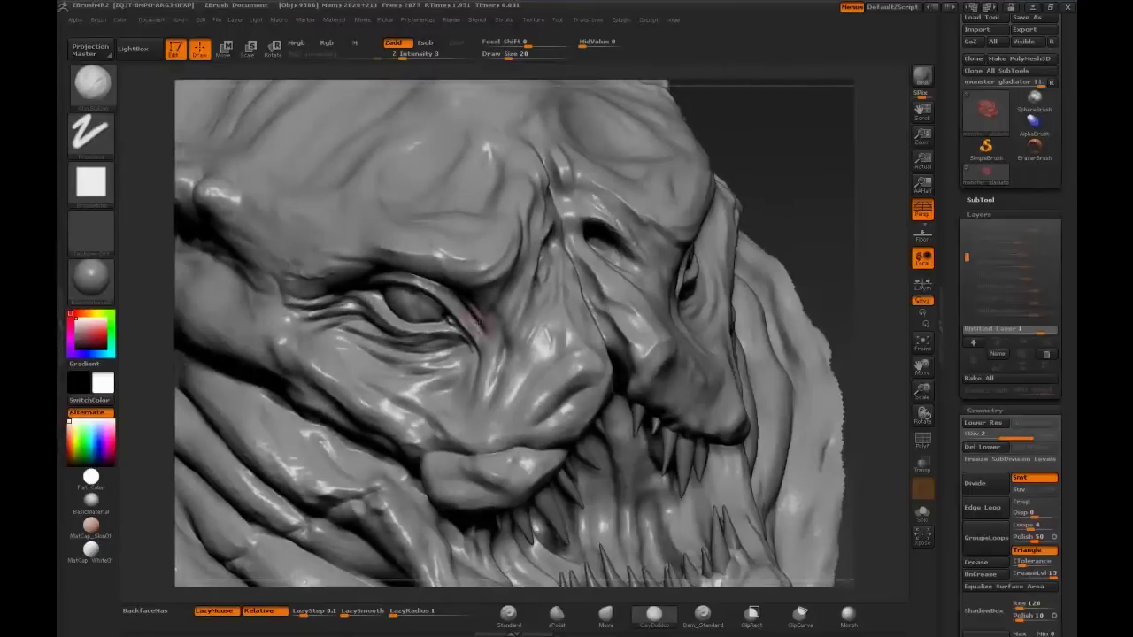
drag(482, 149, 434, 277)
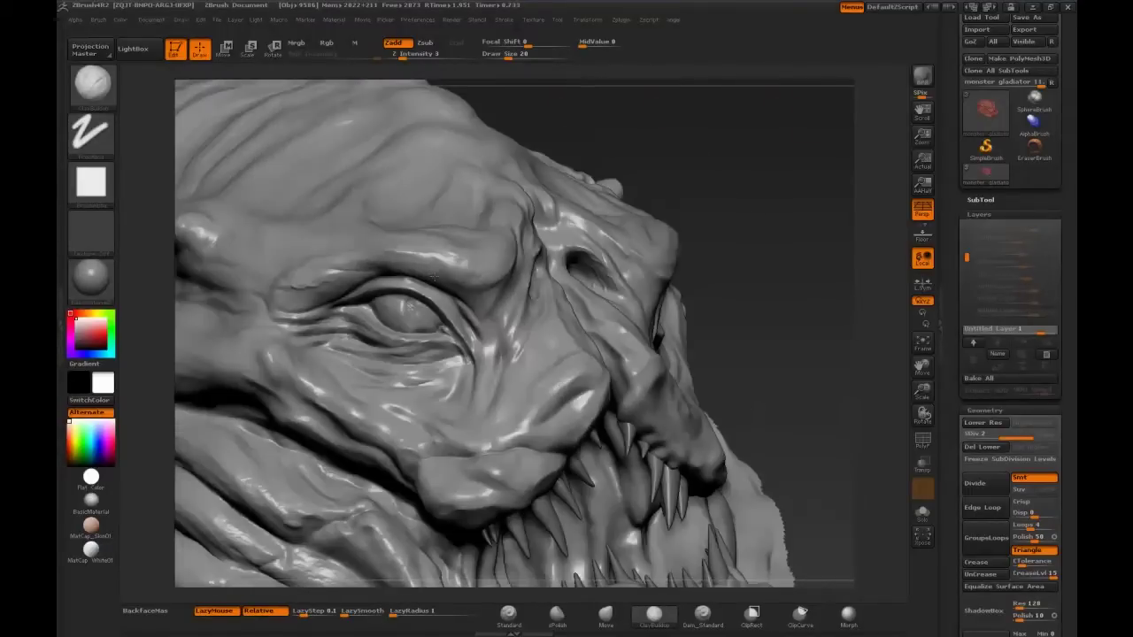
drag(336, 270, 483, 248)
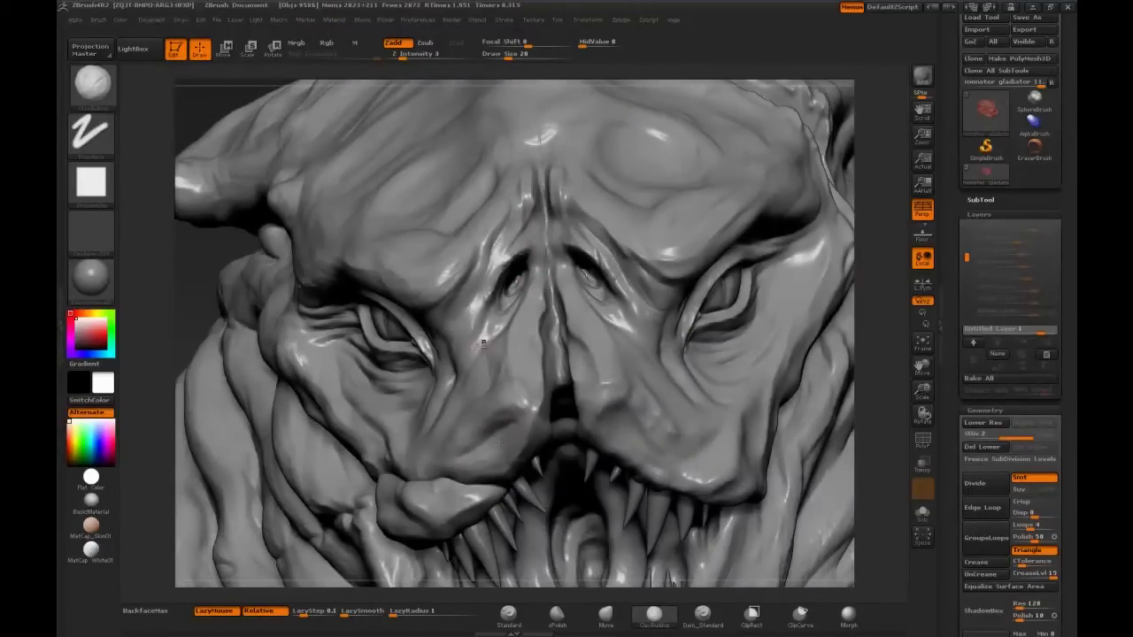
drag(483, 343, 531, 110)
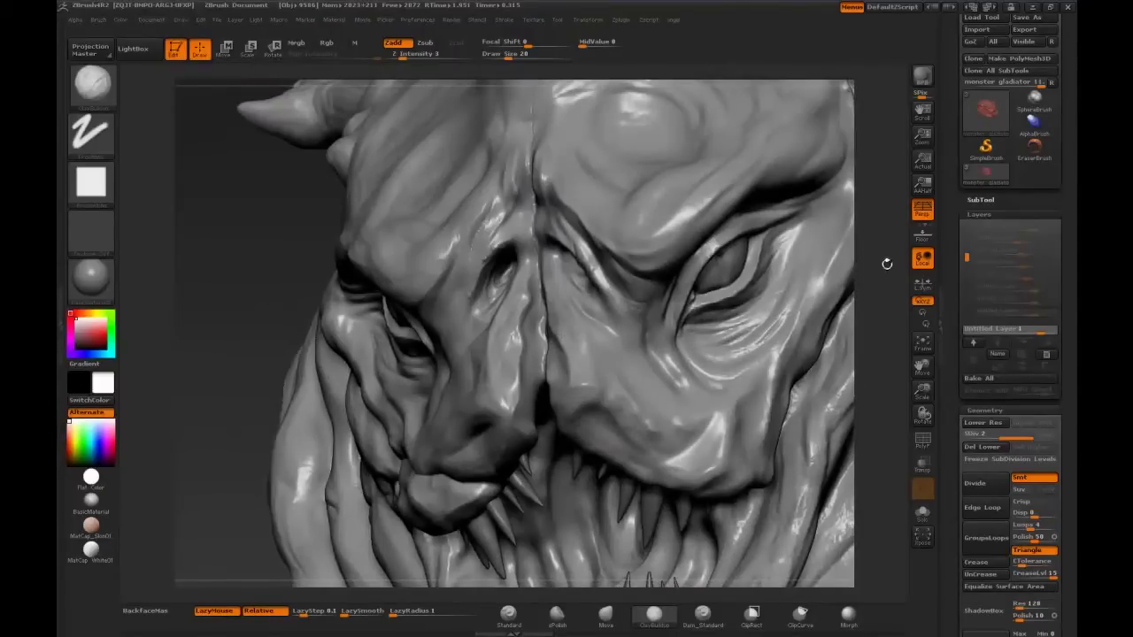
drag(886, 263, 778, 266)
drag(885, 220, 643, 336)
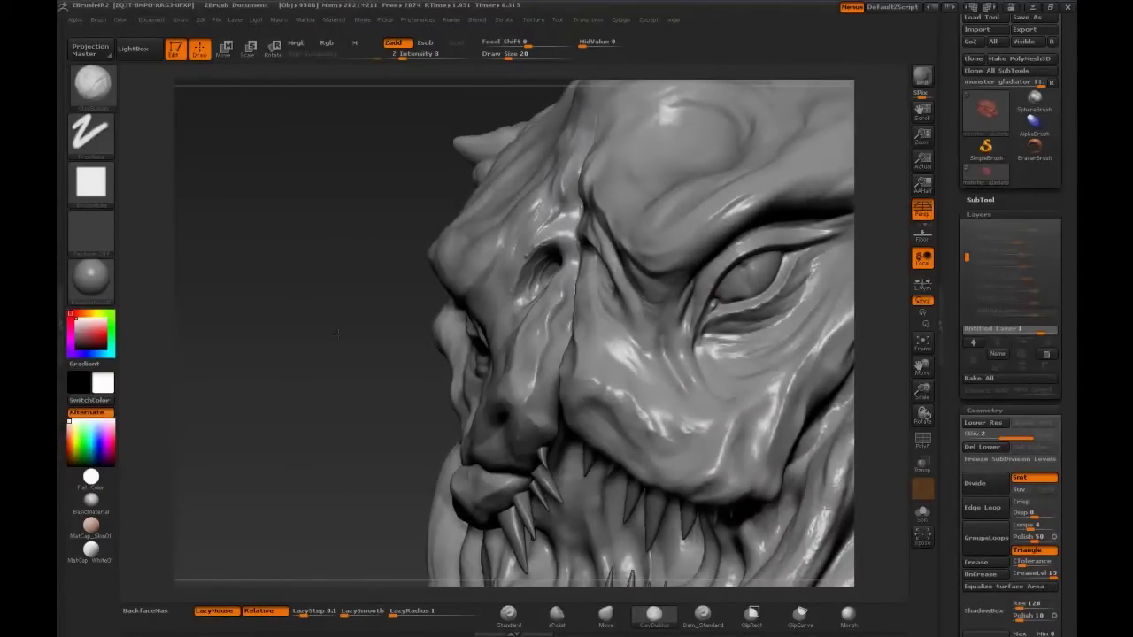
drag(724, 419, 773, 226)
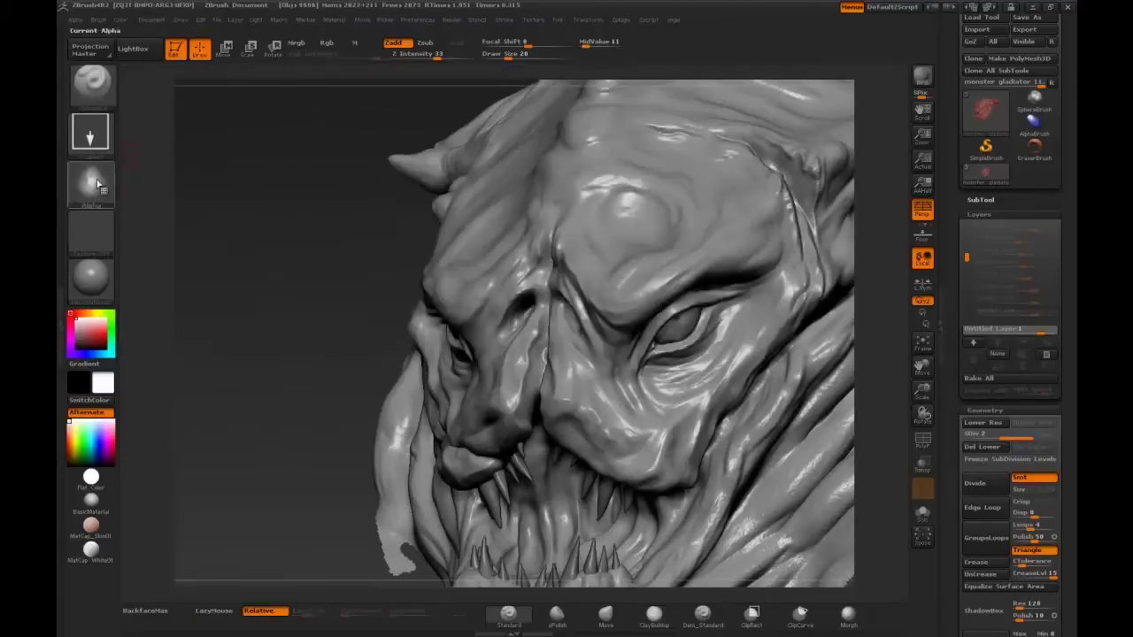
Bake all sculpt layers into the mesh, add a new layer, and sculpt head detail on it
click(92, 181)
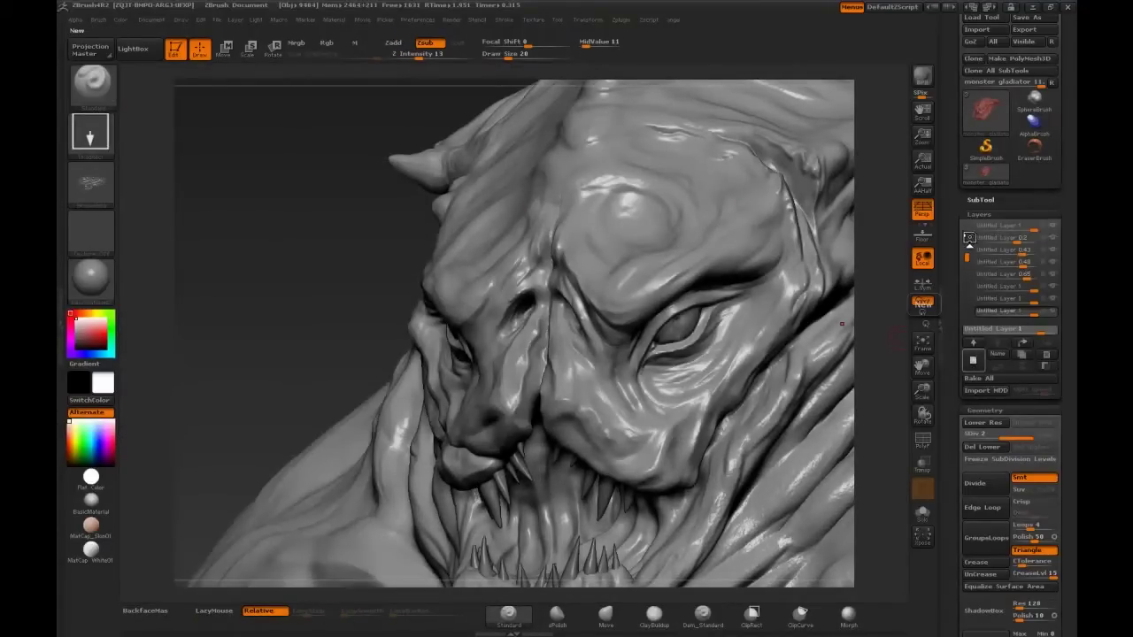
click(978, 378)
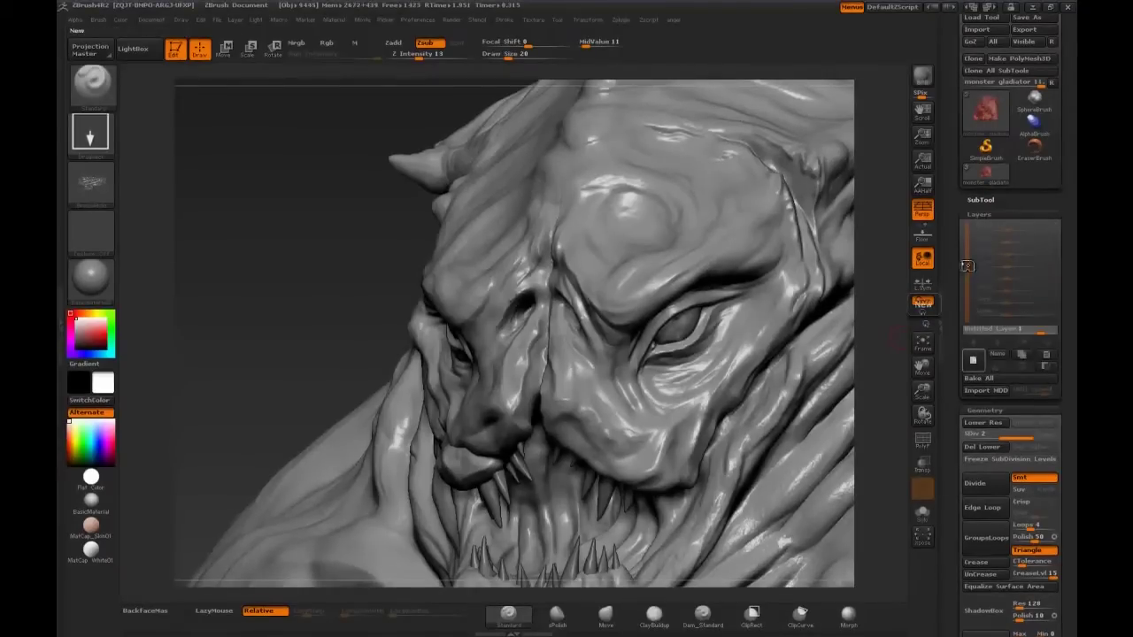
click(973, 360)
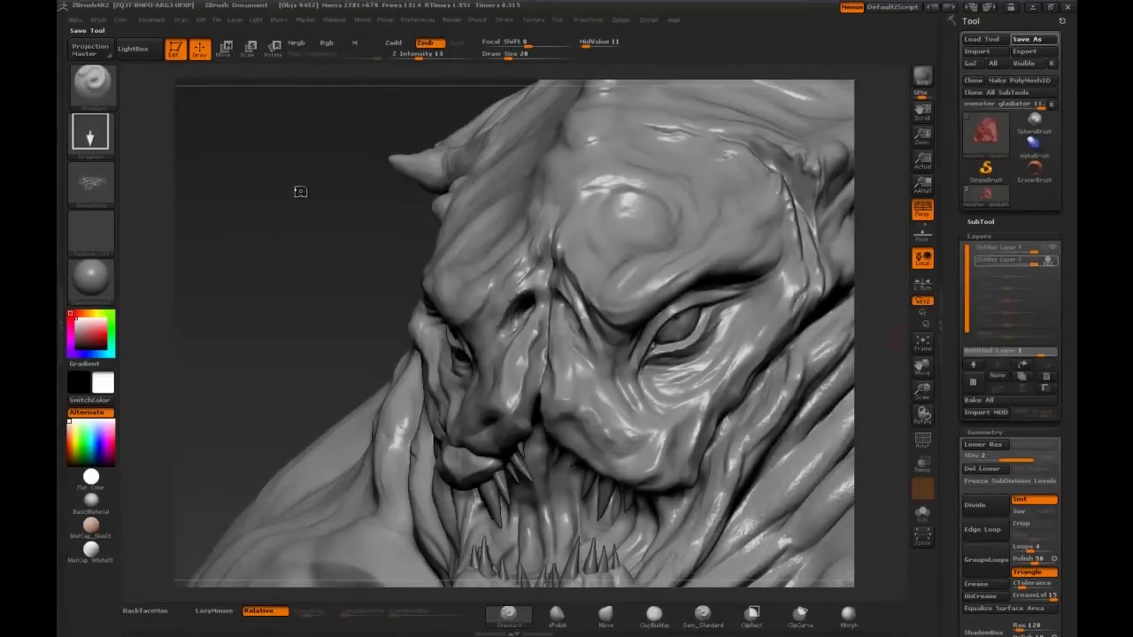
drag(324, 251, 295, 249)
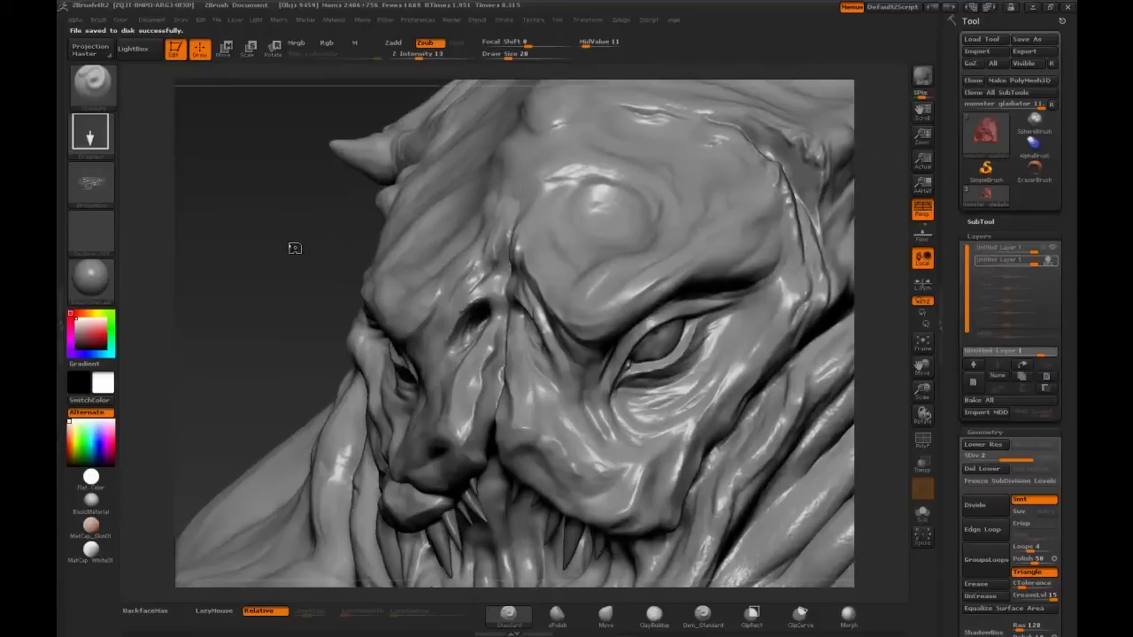
shift+drag(537, 367, 566, 366)
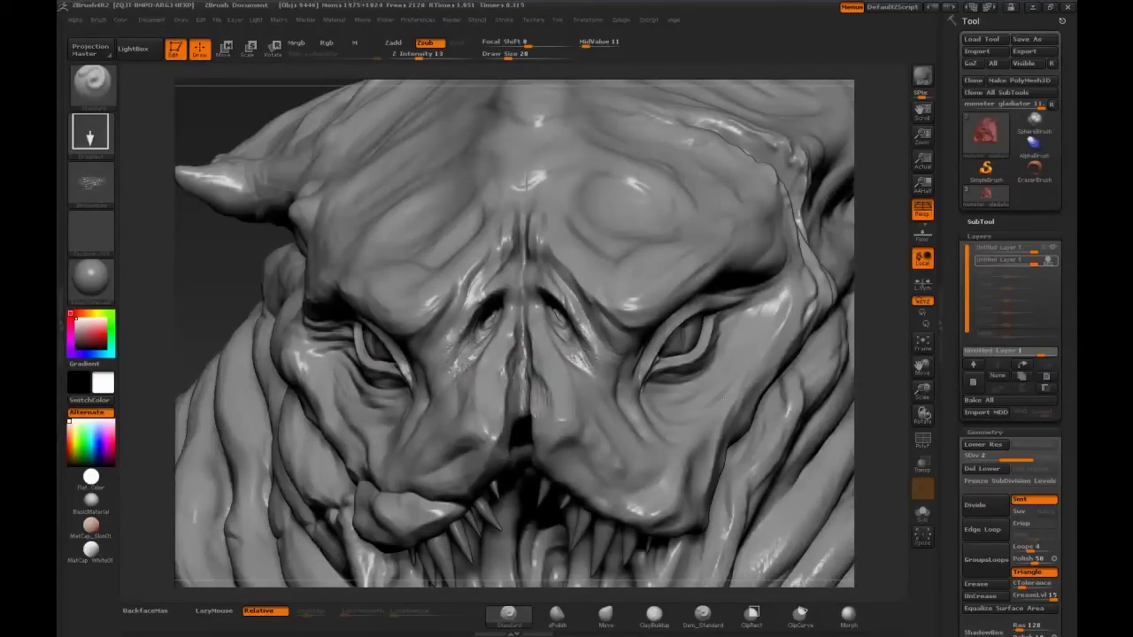
drag(726, 398, 655, 390)
drag(779, 354, 405, 341)
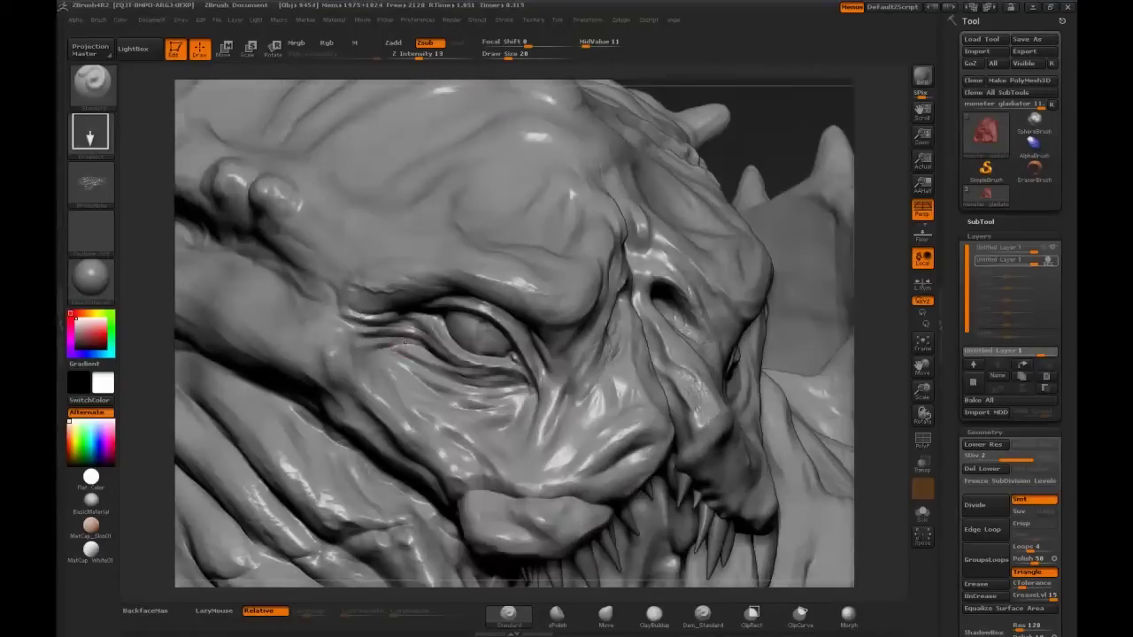
drag(880, 263, 541, 440)
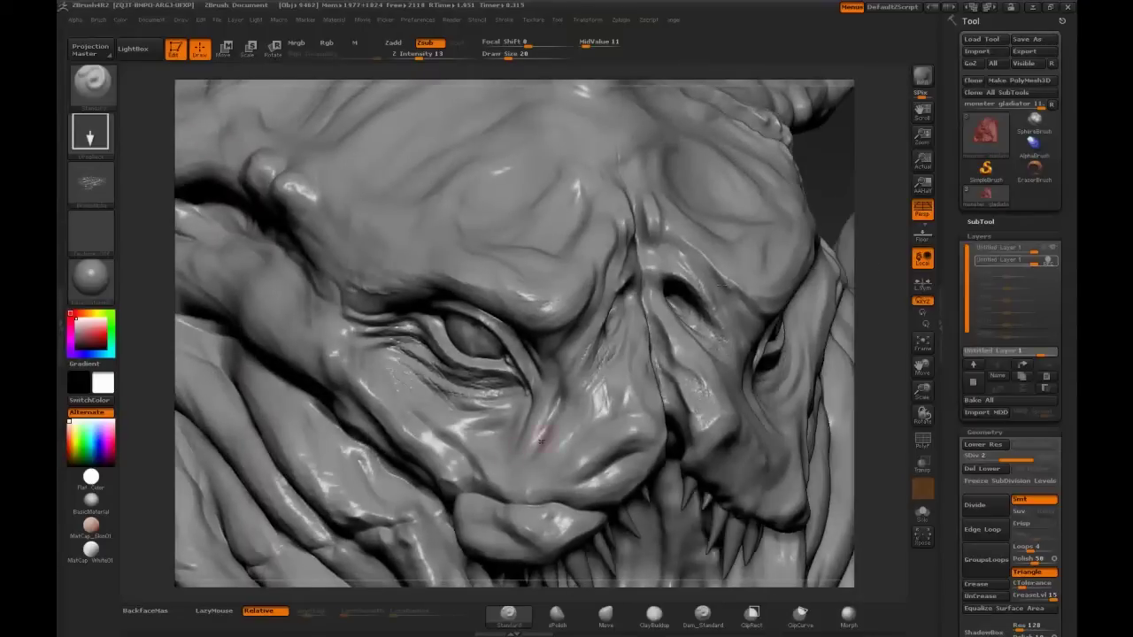
mouse_move(485, 393)
mouse_down()
mouse_move(620, 389)
mouse_move(487, 387)
mouse_up()
drag(591, 344, 750, 476)
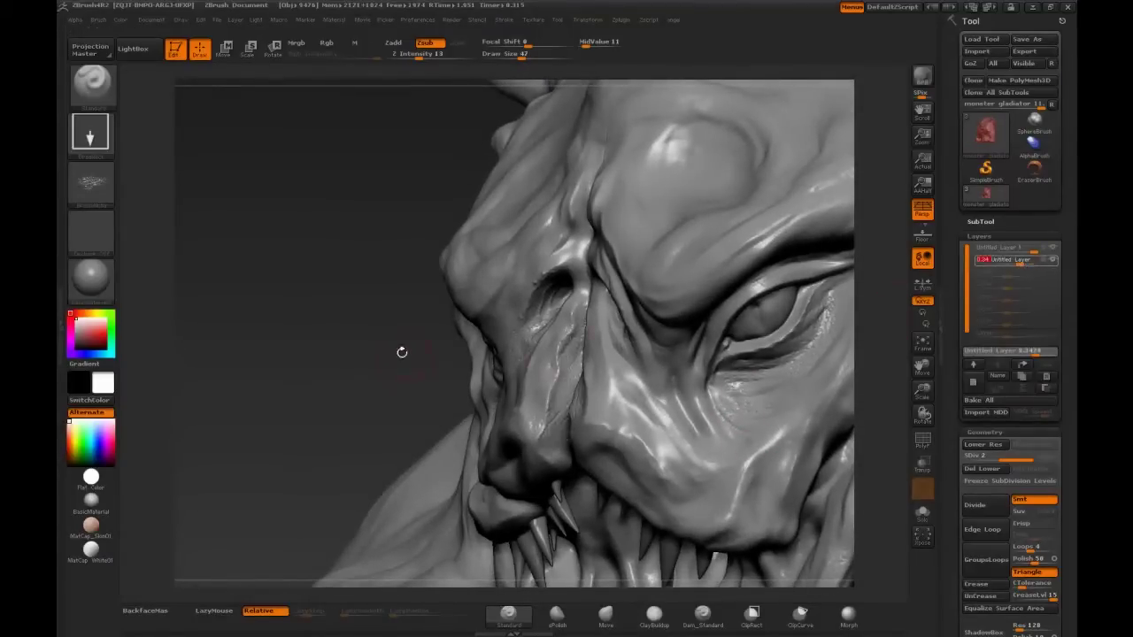
drag(402, 352, 427, 61)
Add another sculpt layer for mouth detail and lower its strength to about half
click(972, 364)
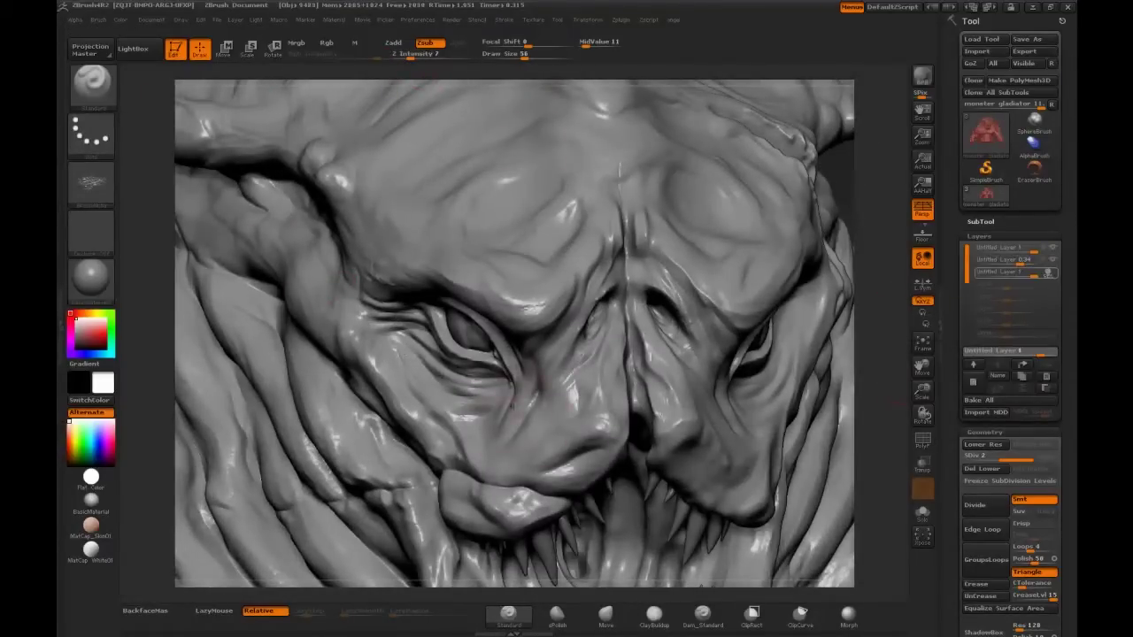
mouse_move(883, 248)
mouse_down()
mouse_move(440, 246)
mouse_move(884, 198)
mouse_move(872, 230)
mouse_move(580, 352)
mouse_up()
drag(797, 243, 486, 454)
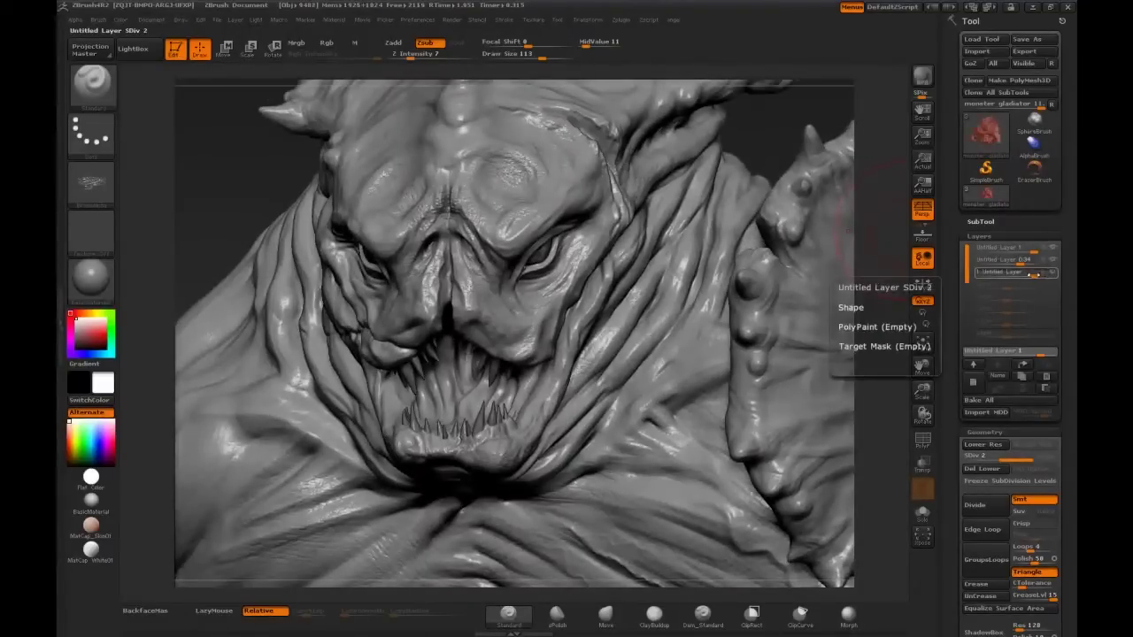
drag(1018, 271, 880, 297)
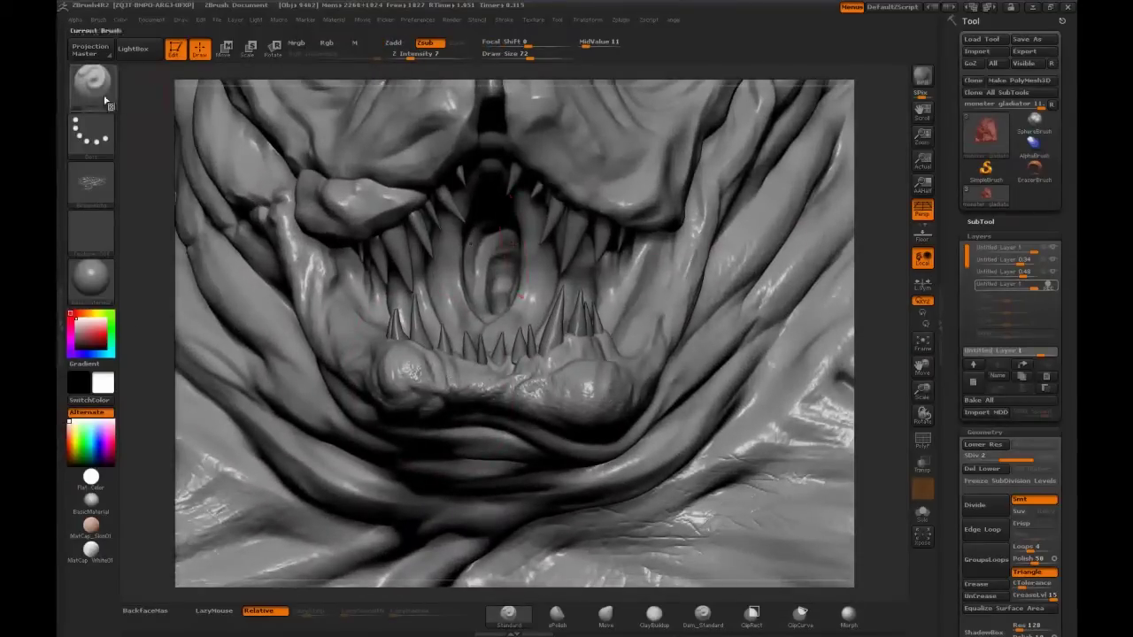
Set up Dam_Standard with a dotted stroke, soft round alpha and lower Z intensity
click(91, 85)
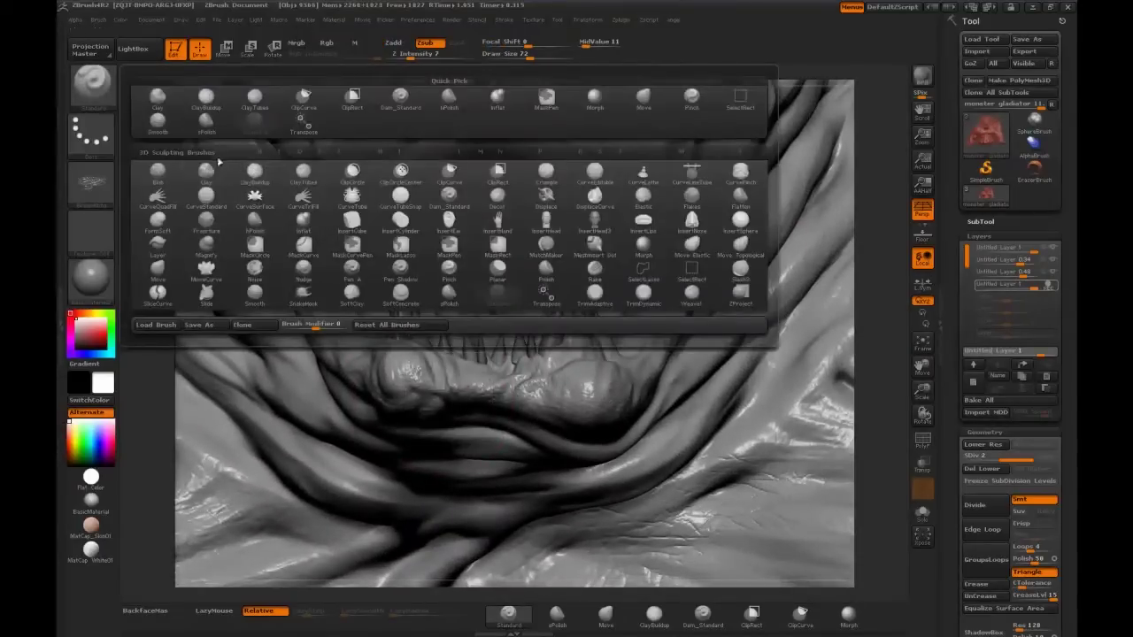
click(257, 173)
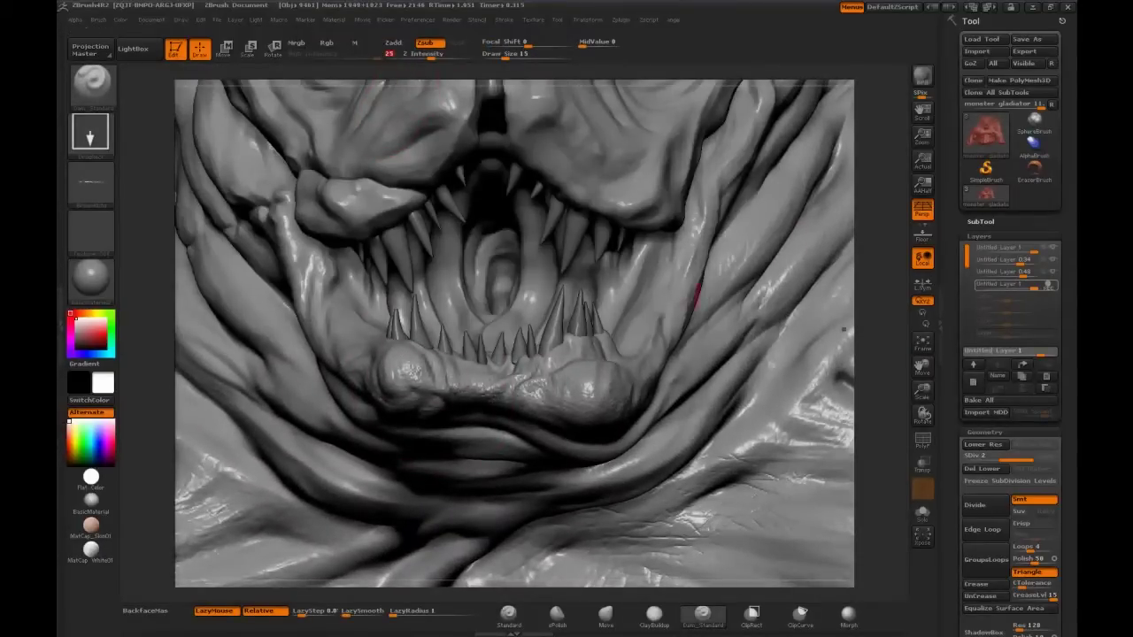
click(91, 181)
click(151, 203)
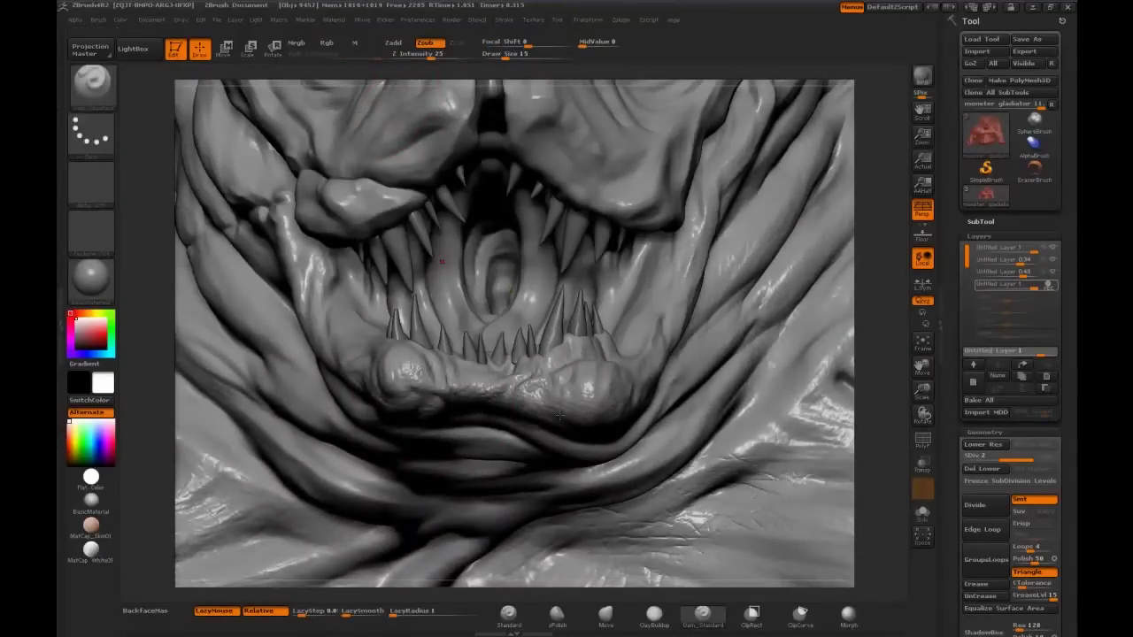
click(92, 84)
click(91, 181)
click(152, 203)
click(387, 53)
Add another sculpt layer and adjust brush size and alpha while detailing the mouth
drag(573, 390, 442, 422)
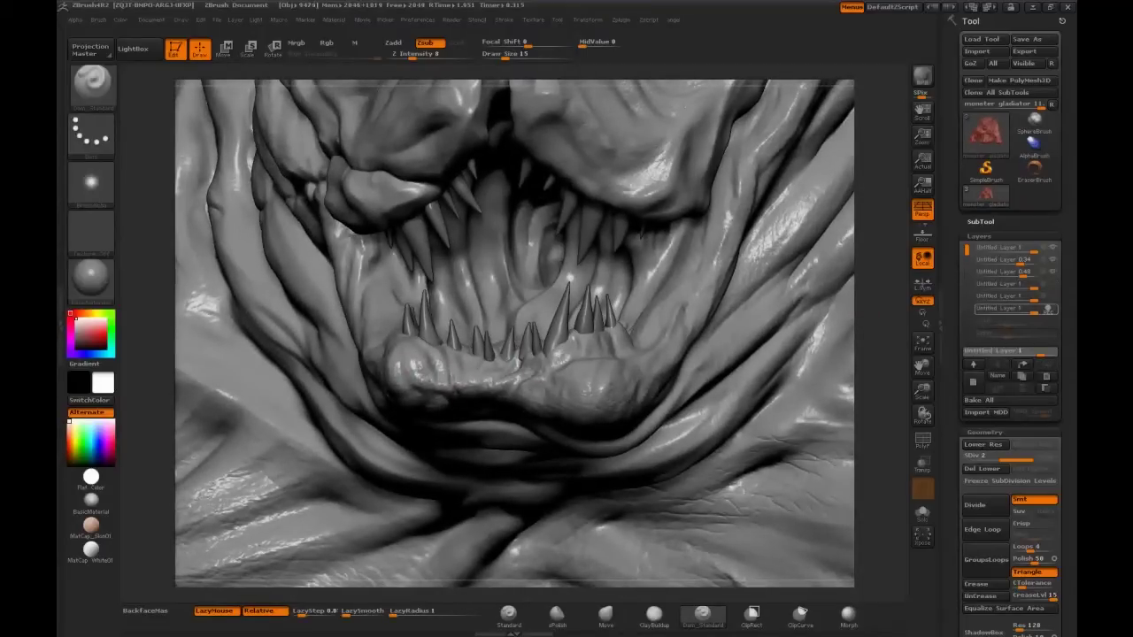
click(974, 363)
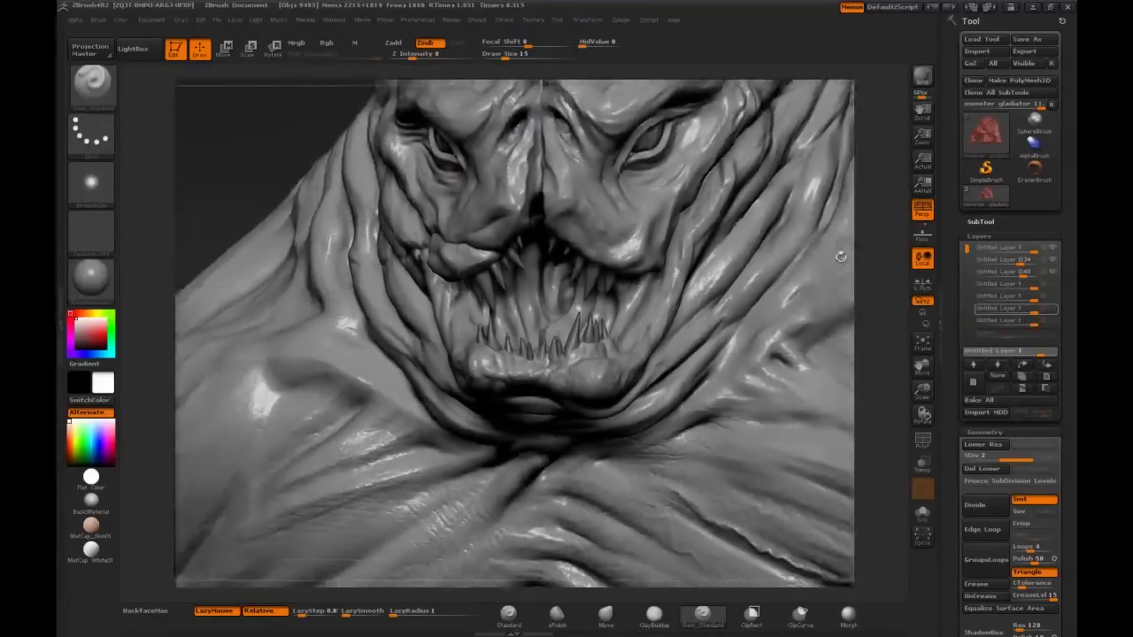
drag(922, 413, 925, 469)
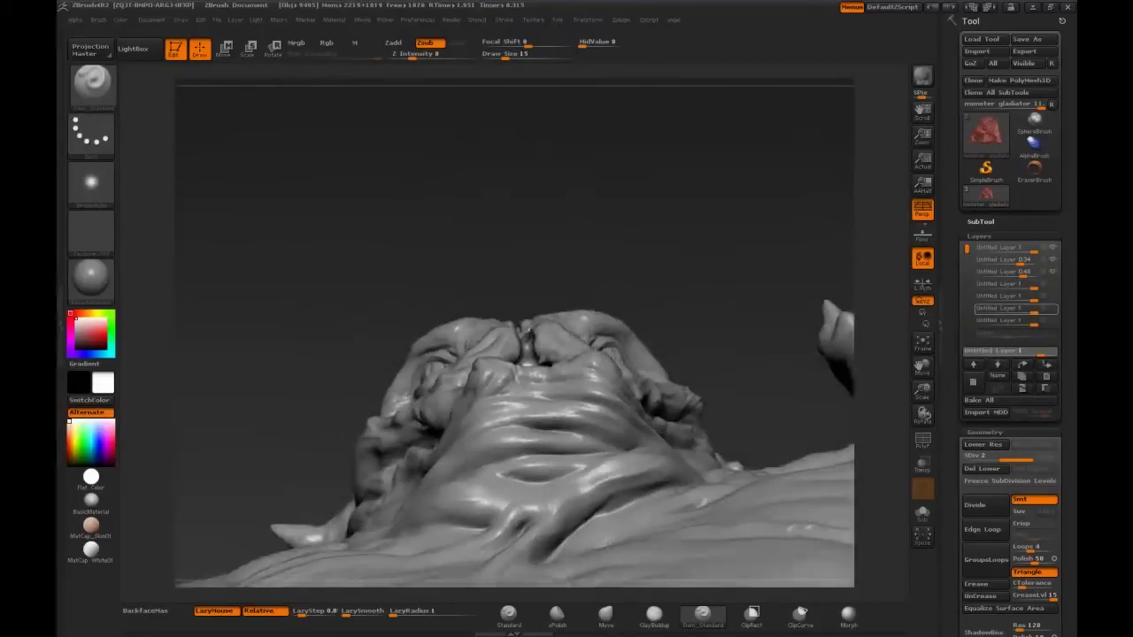
drag(266, 221, 456, 373)
key(s)
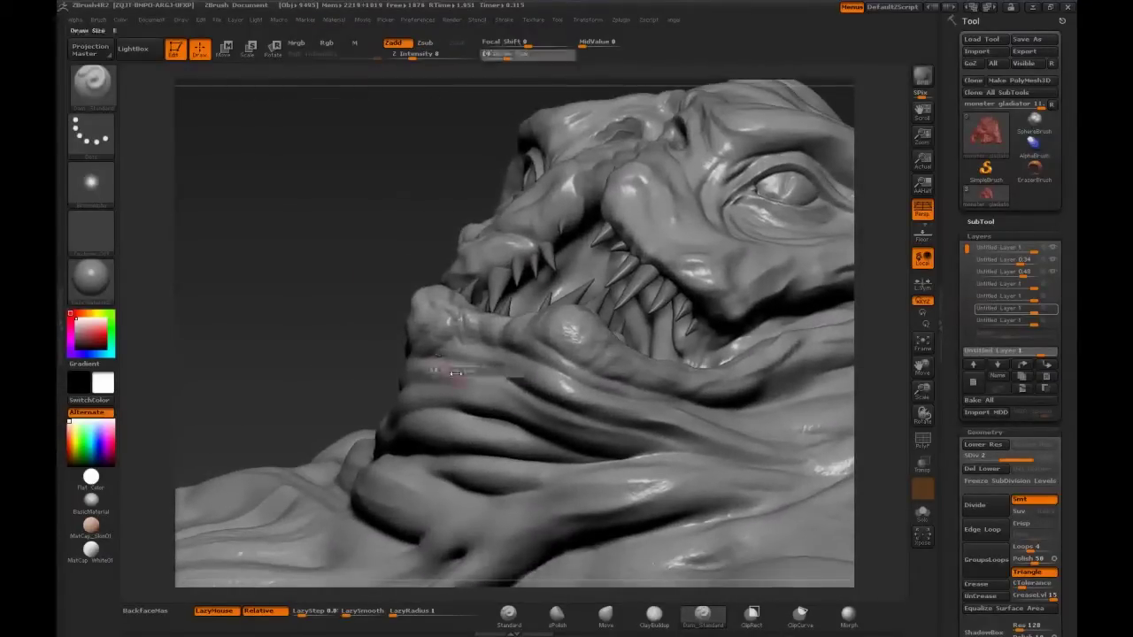
key(alt+a)
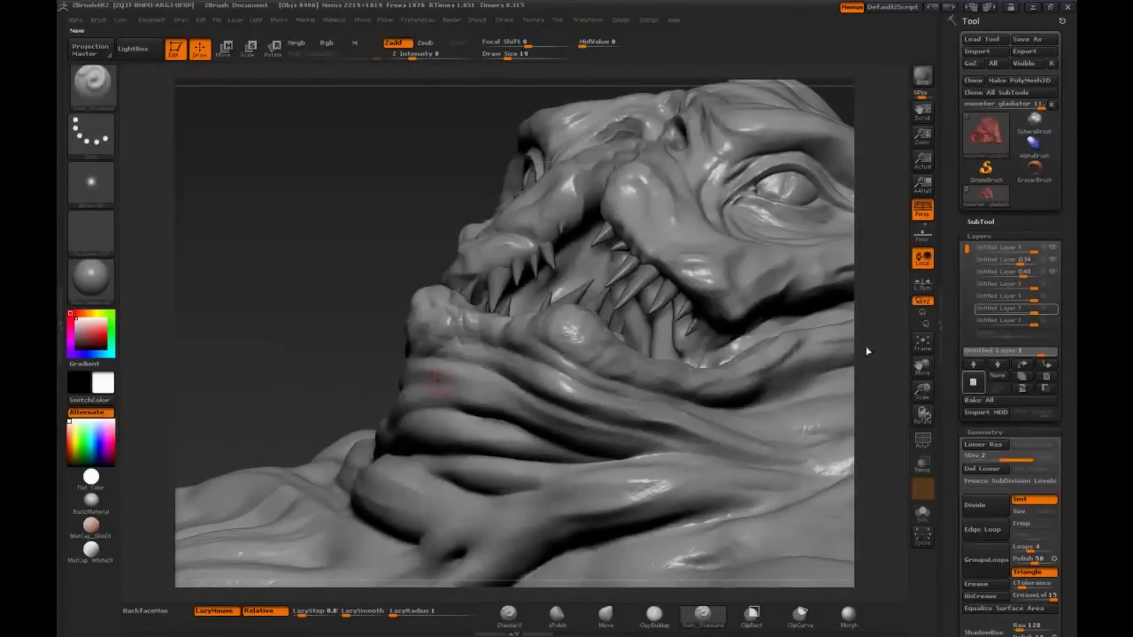
text(26)
key(s)
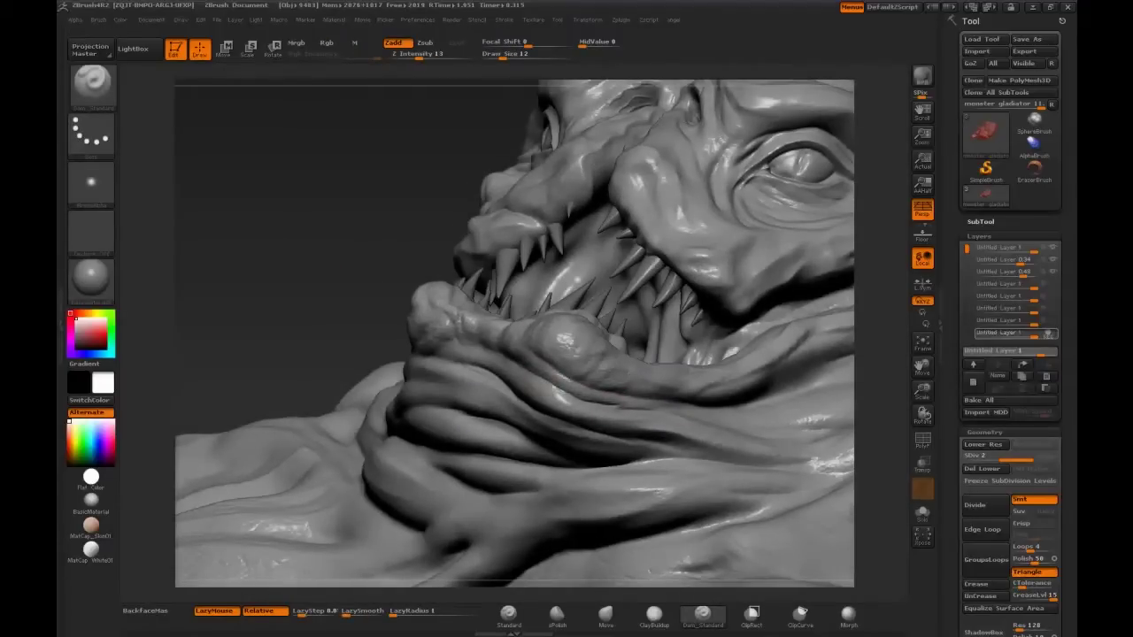
key(s)
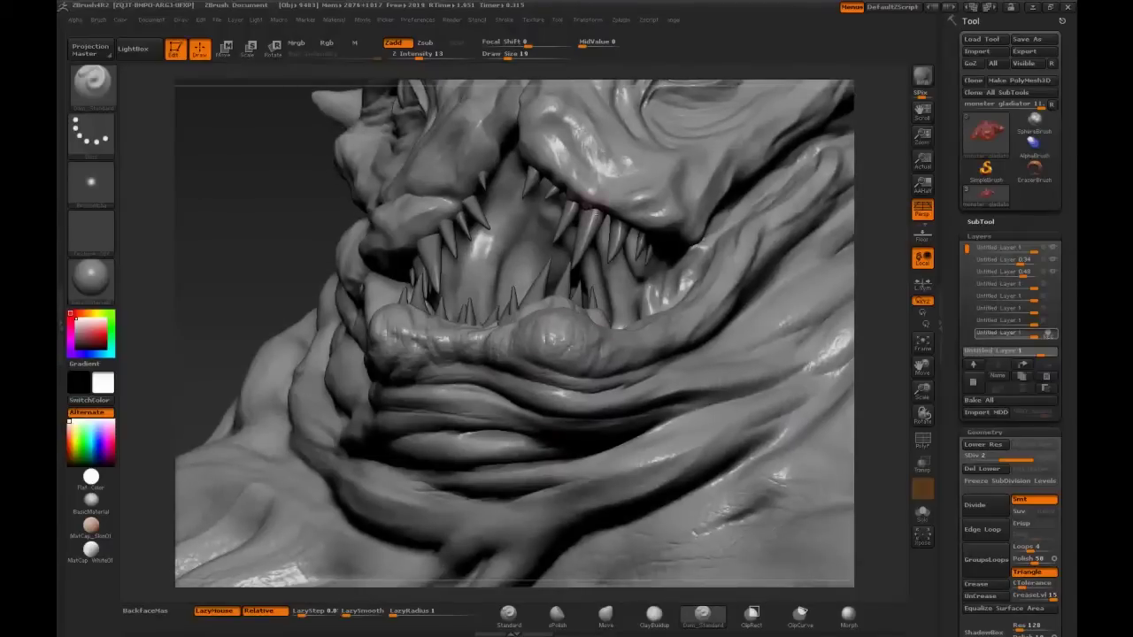
drag(509, 182, 572, 317)
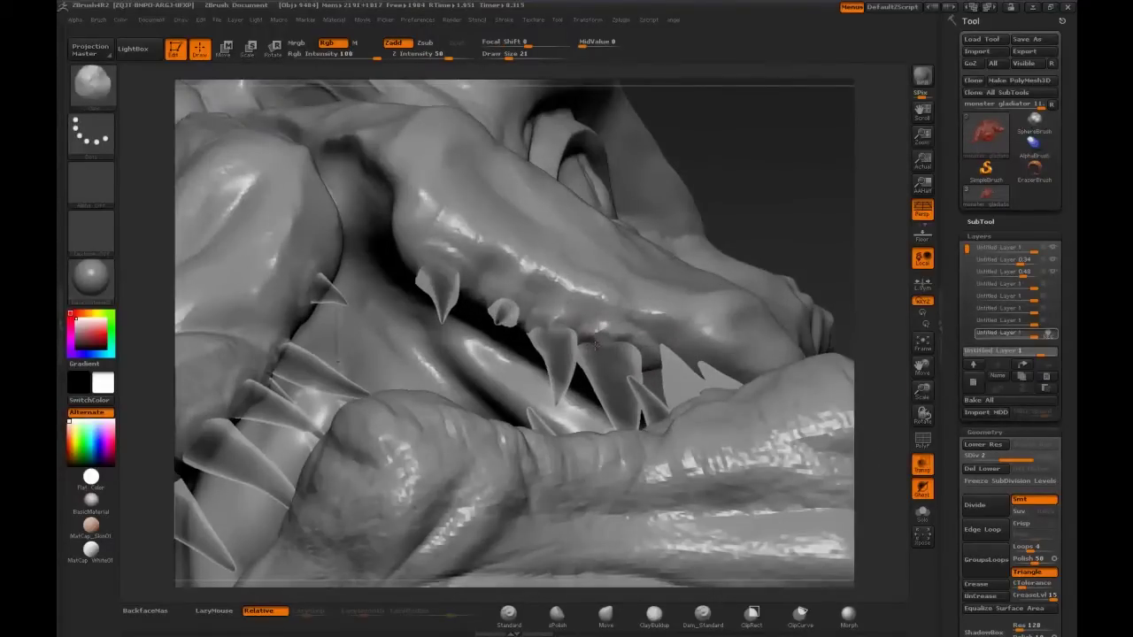
Switch from ClayBuildup to the Standard brush at intensity 17 and work around the lips and teeth
key(b)
key(c)
key(b)
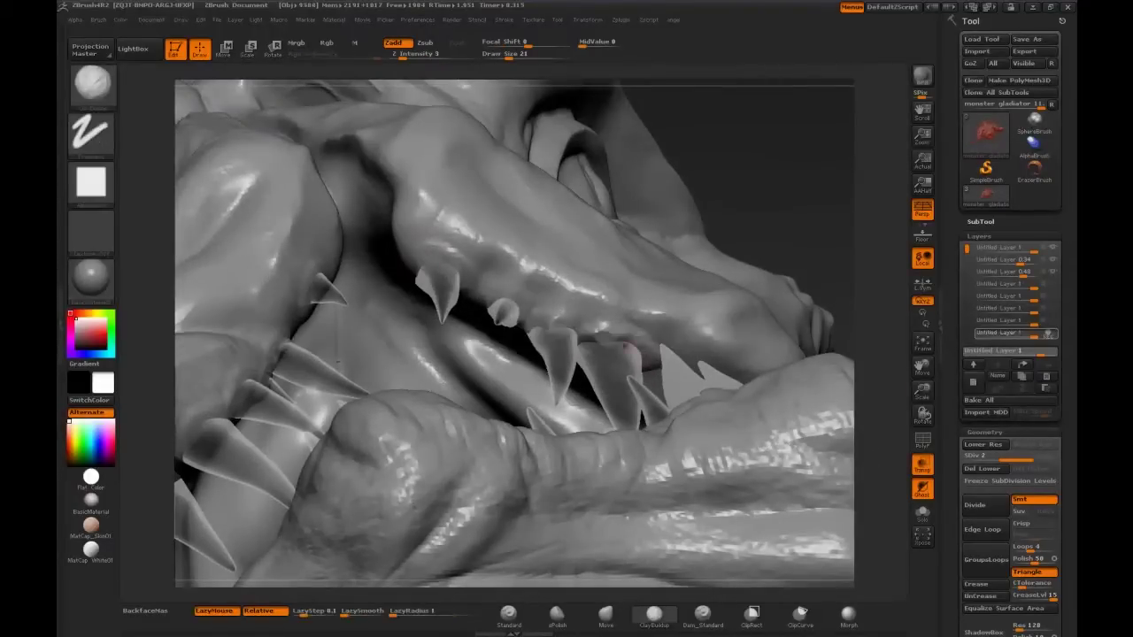
key(b)
key(s)
key(t)
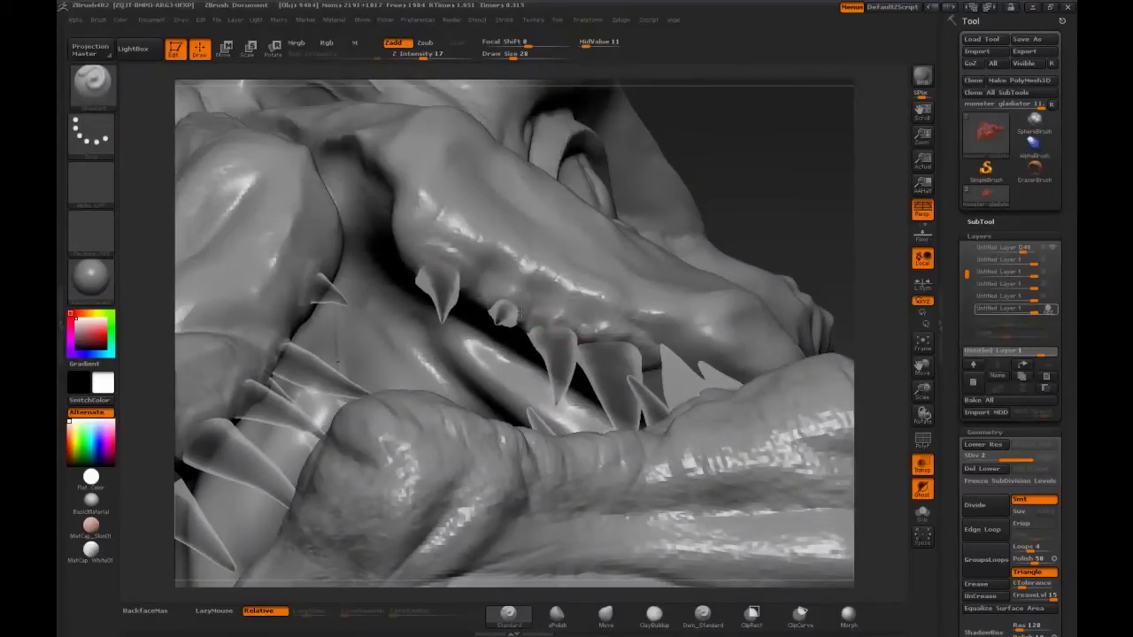
drag(520, 312, 261, 337)
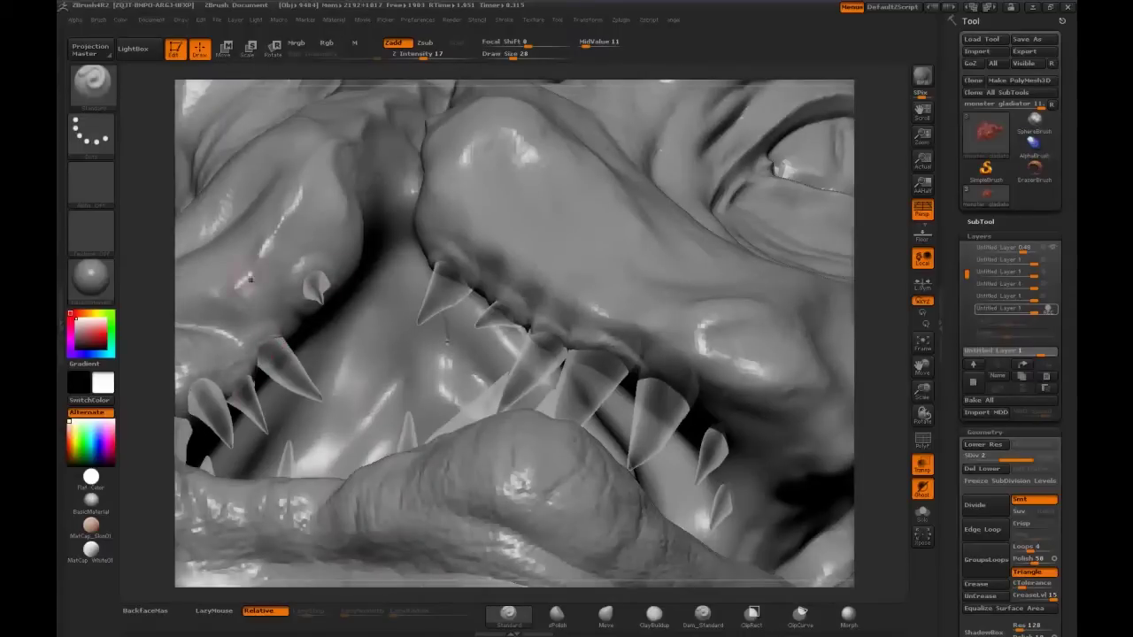
drag(251, 279, 241, 379)
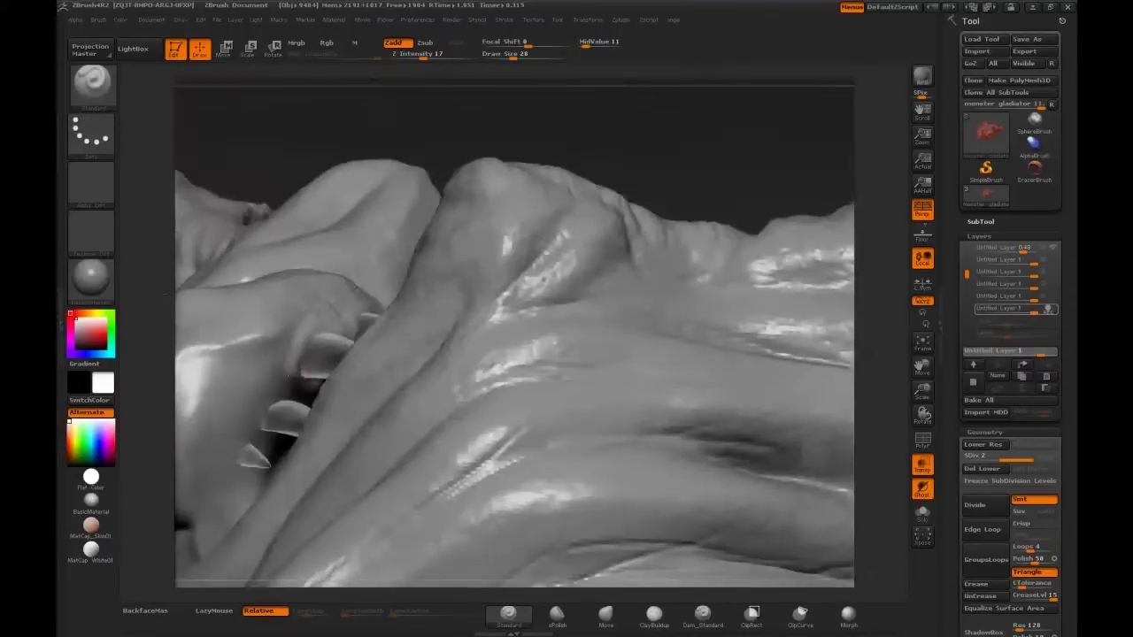
drag(243, 447, 309, 354)
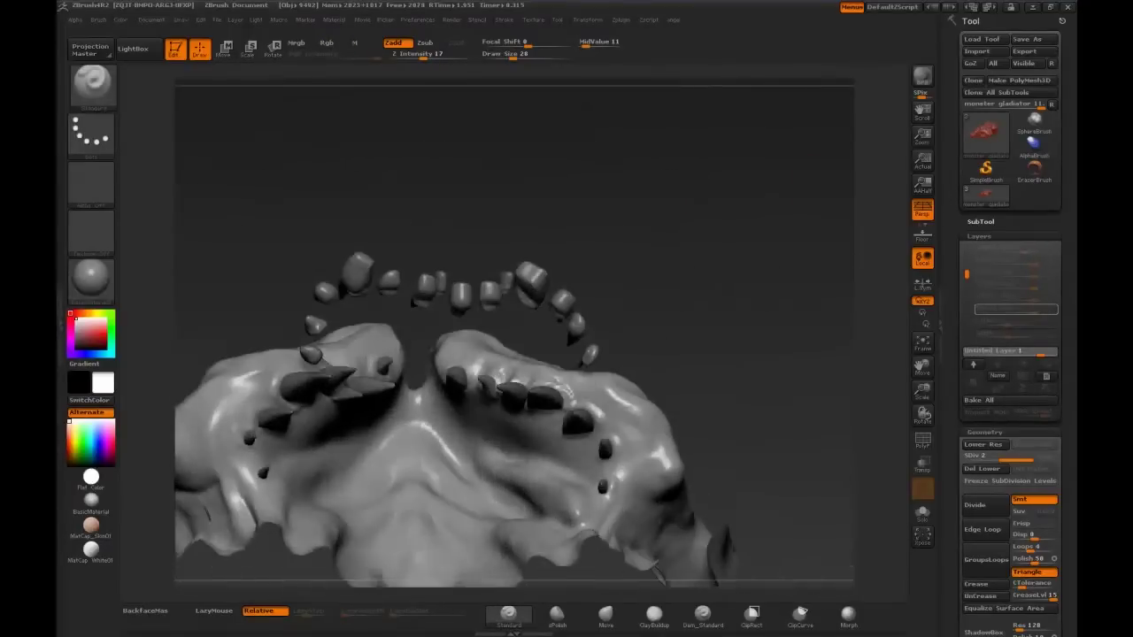
Save the monster_gladiator tool to disk with Ctrl+S
mouse_move(322, 400)
mouse_down()
mouse_move(383, 407)
mouse_move(566, 331)
mouse_up()
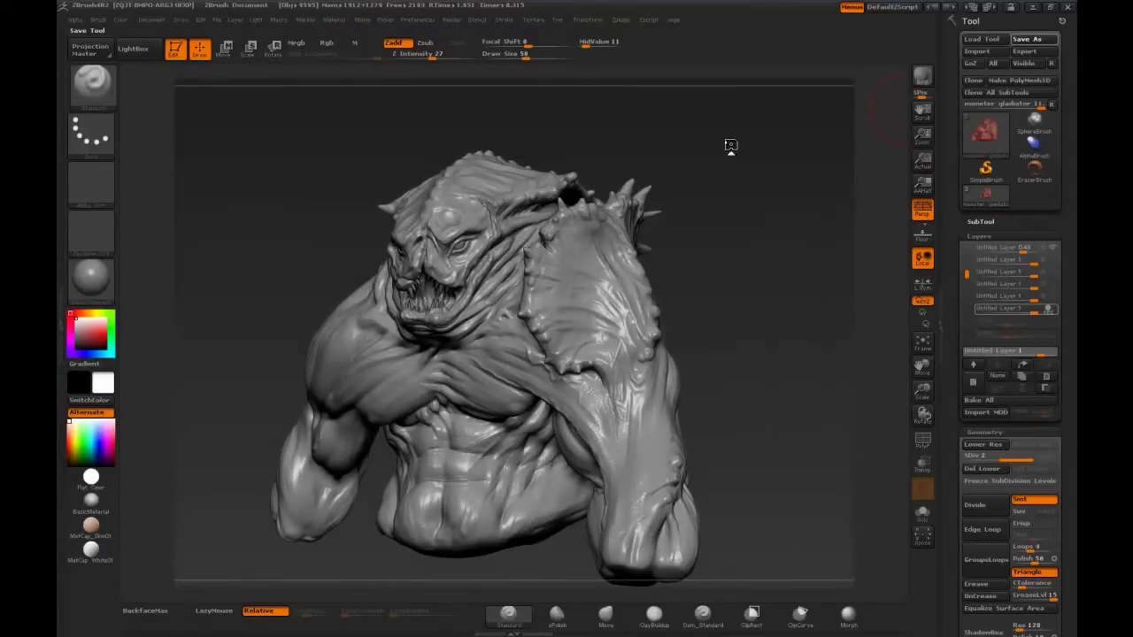
key(ctrl+s)
drag(675, 107, 682, 292)
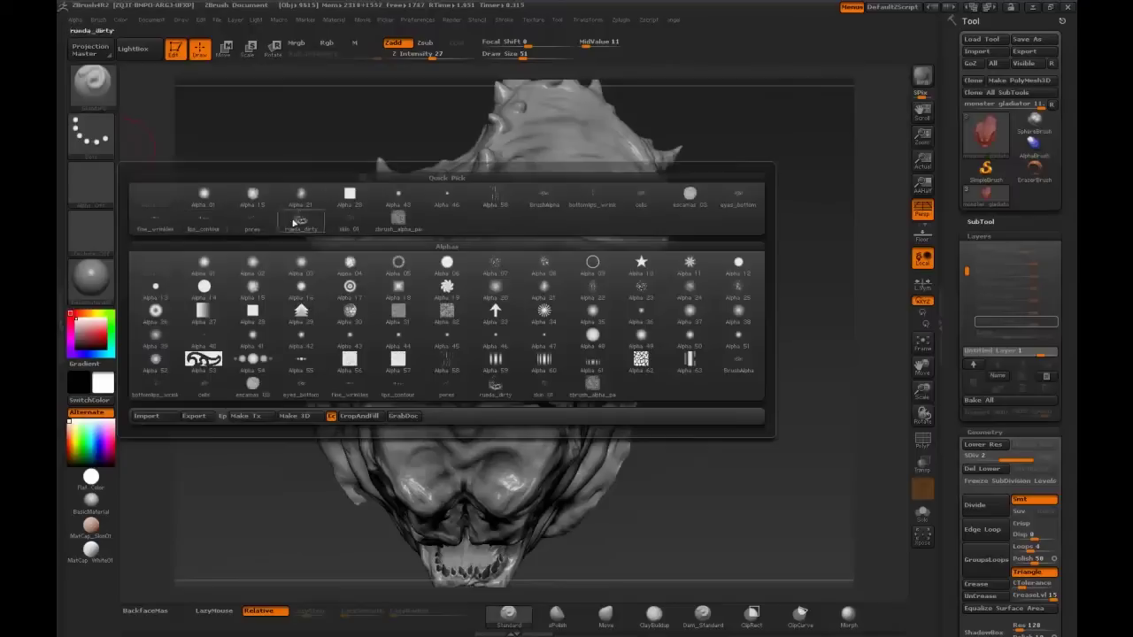
Spray scaly bumps over the head and face using the rueda_dirty alpha with Color Spray stroke
click(392, 218)
click(92, 133)
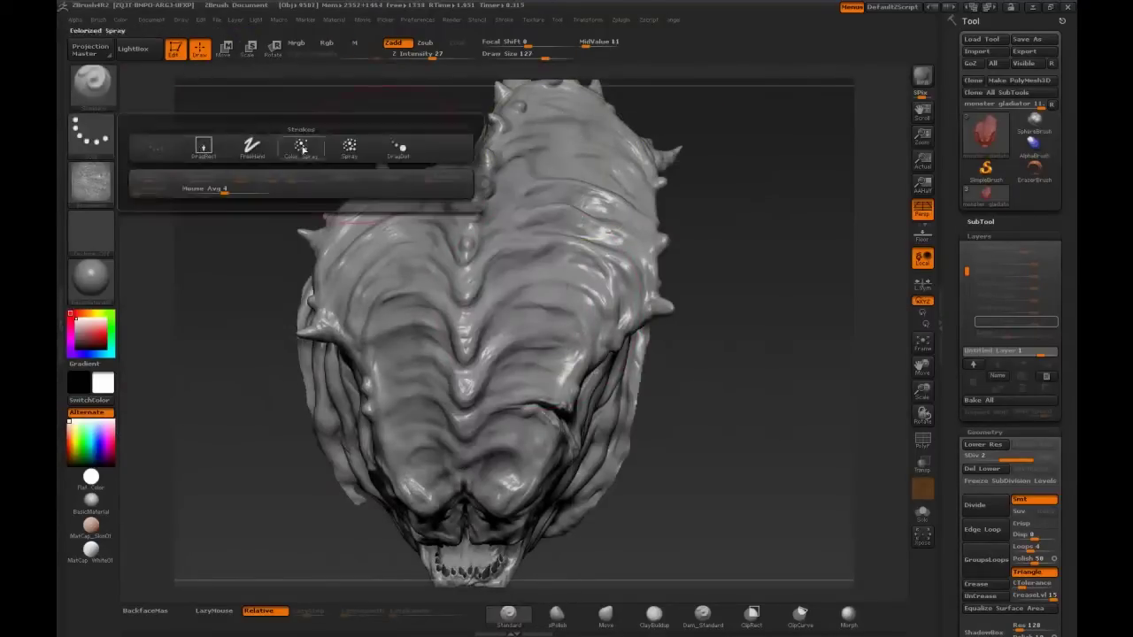
drag(531, 115, 585, 212)
drag(512, 236, 499, 372)
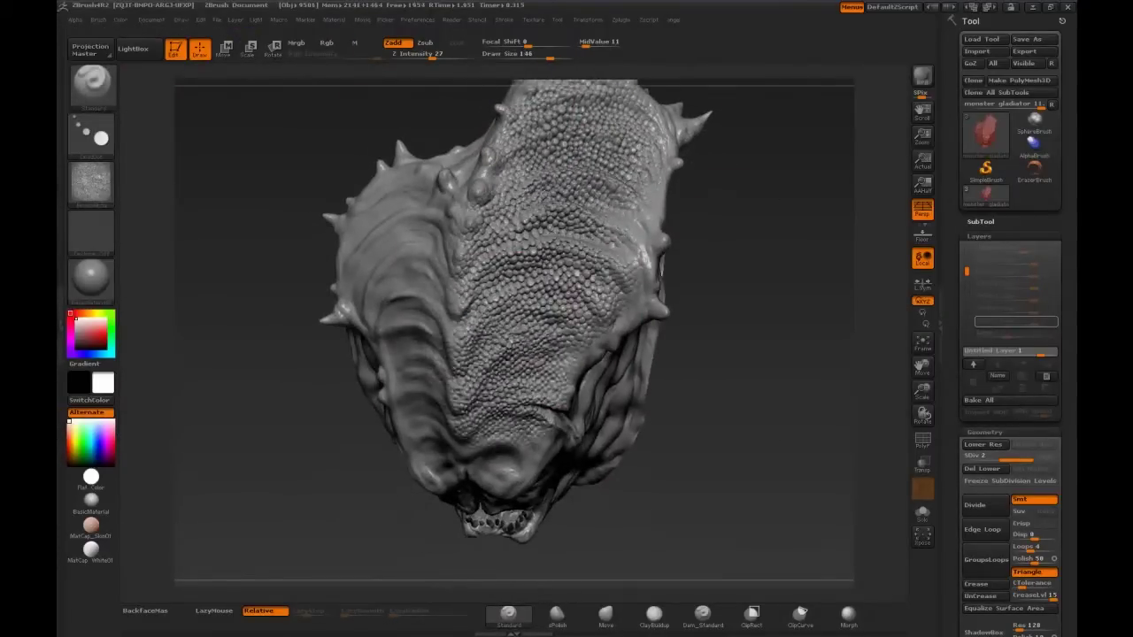
drag(761, 310, 796, 300)
drag(354, 177, 469, 292)
drag(761, 309, 779, 266)
drag(372, 283, 416, 341)
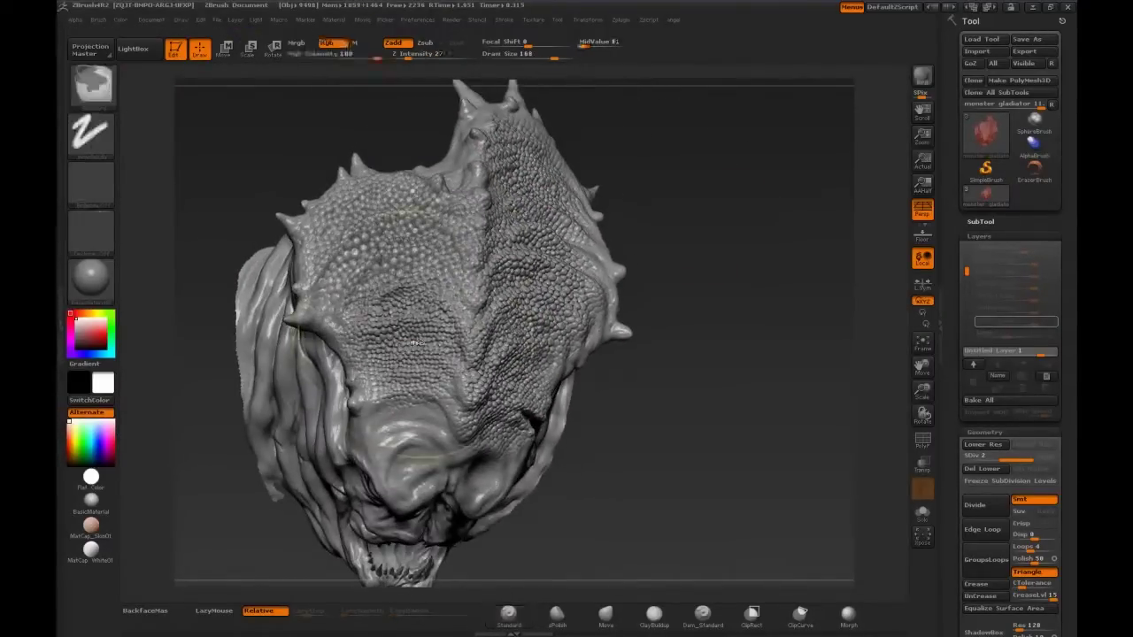
drag(736, 316, 626, 347)
drag(832, 265, 795, 173)
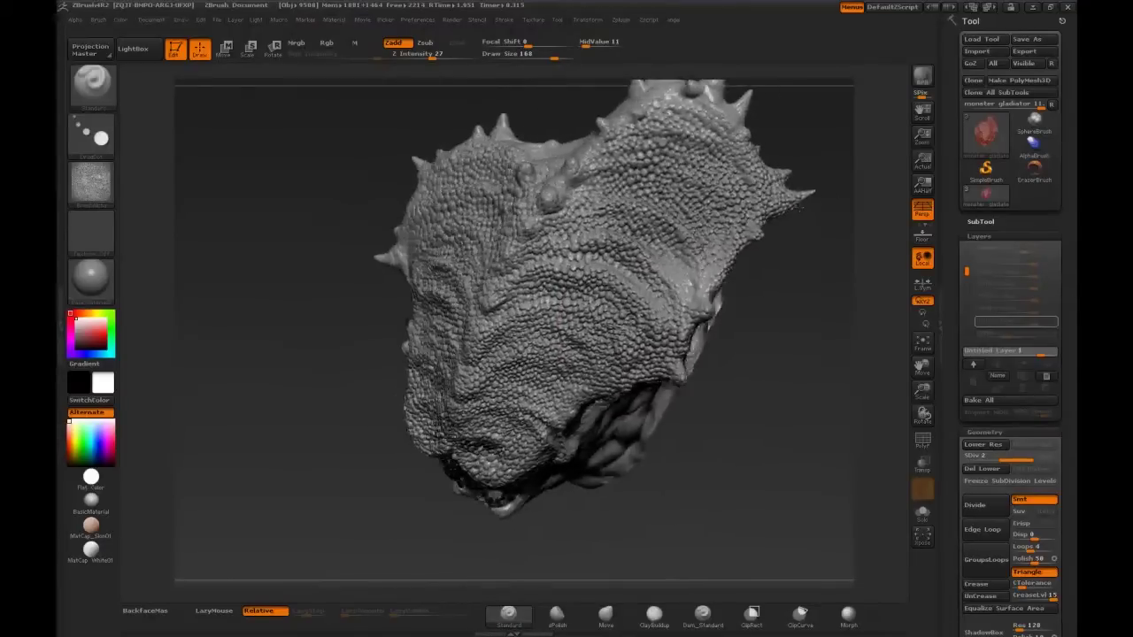
mouse_move(797, 265)
mouse_down()
mouse_move(761, 372)
mouse_move(726, 292)
mouse_up()
Weaken the scale layer to 0.37, set the active layer to 0.65, and add a new sculpt layer
key(s)
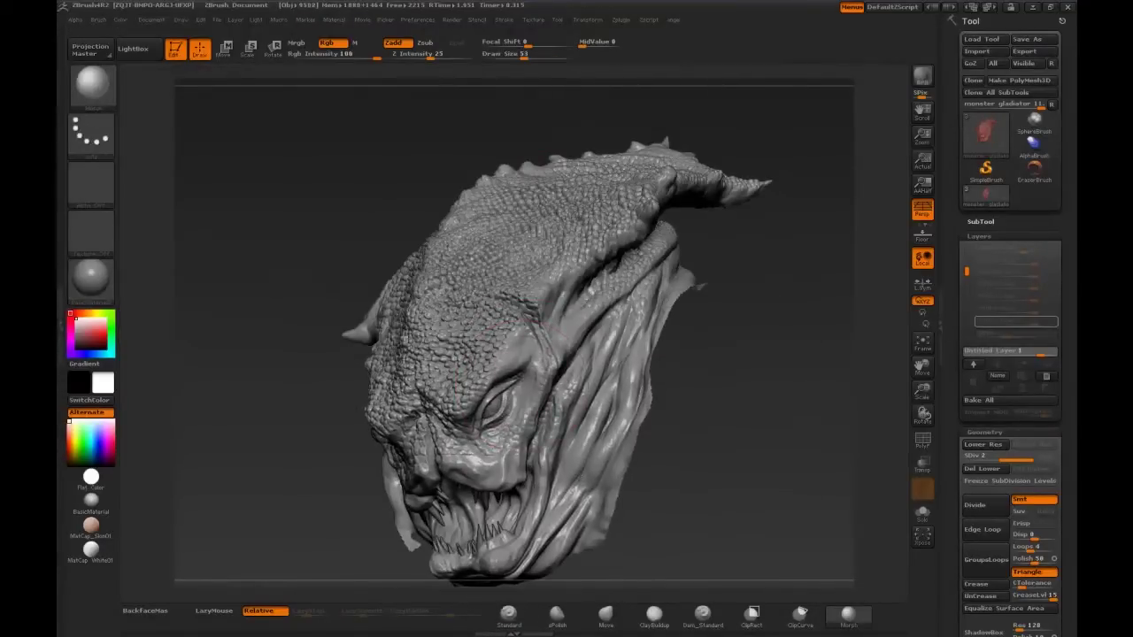
drag(752, 354, 841, 336)
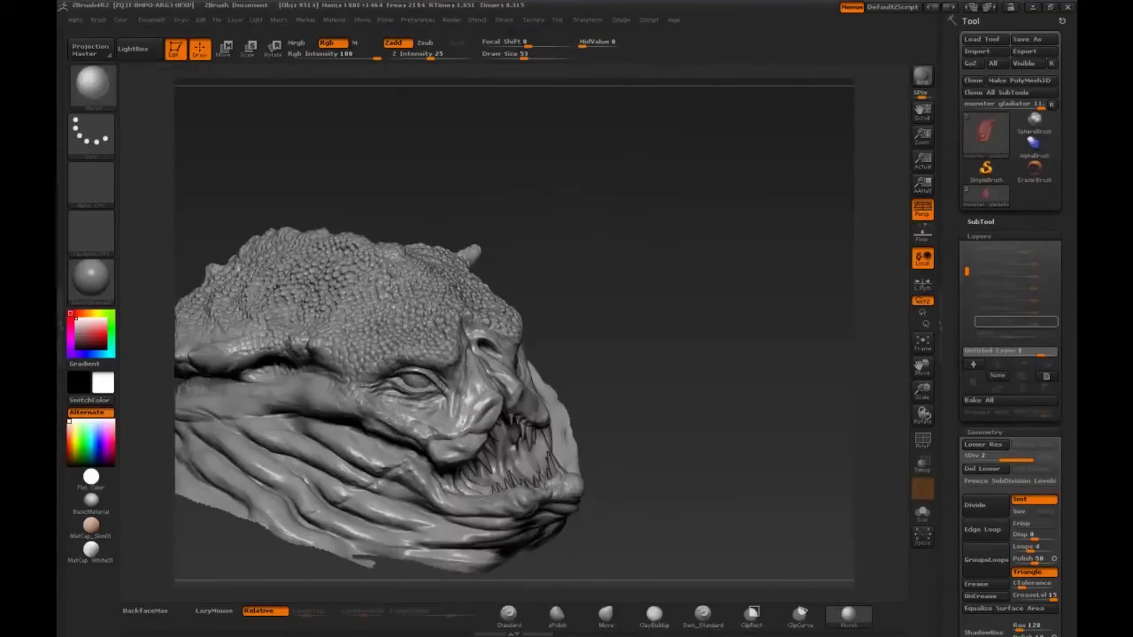
mouse_move(690, 159)
mouse_down()
mouse_move(659, 270)
mouse_move(619, 328)
mouse_move(647, 203)
mouse_move(661, 333)
mouse_up()
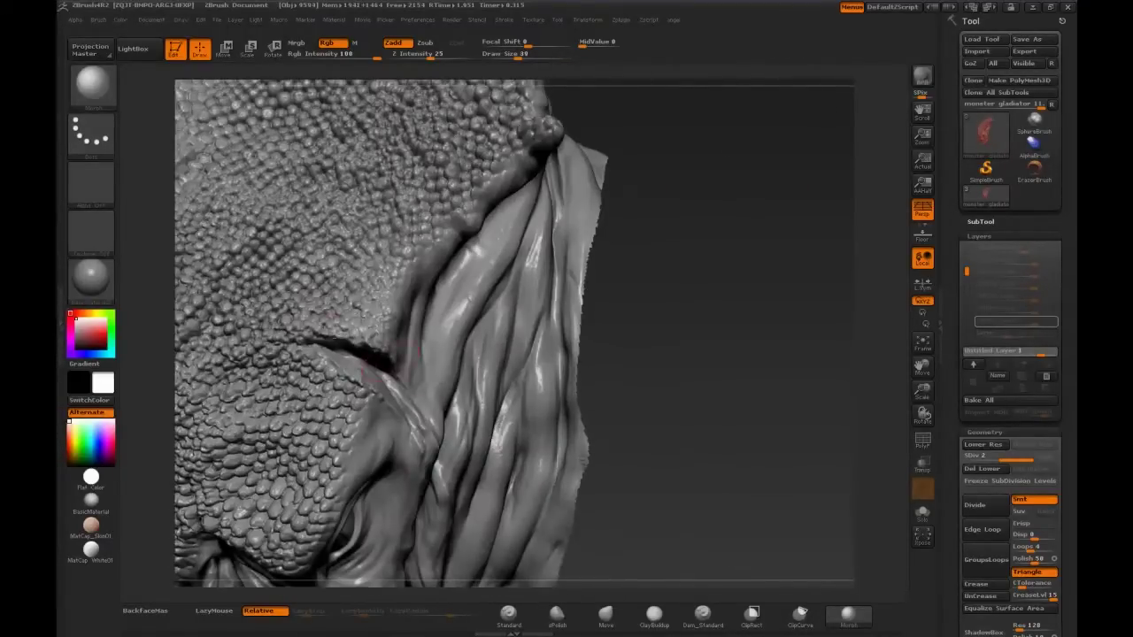
drag(292, 341, 777, 117)
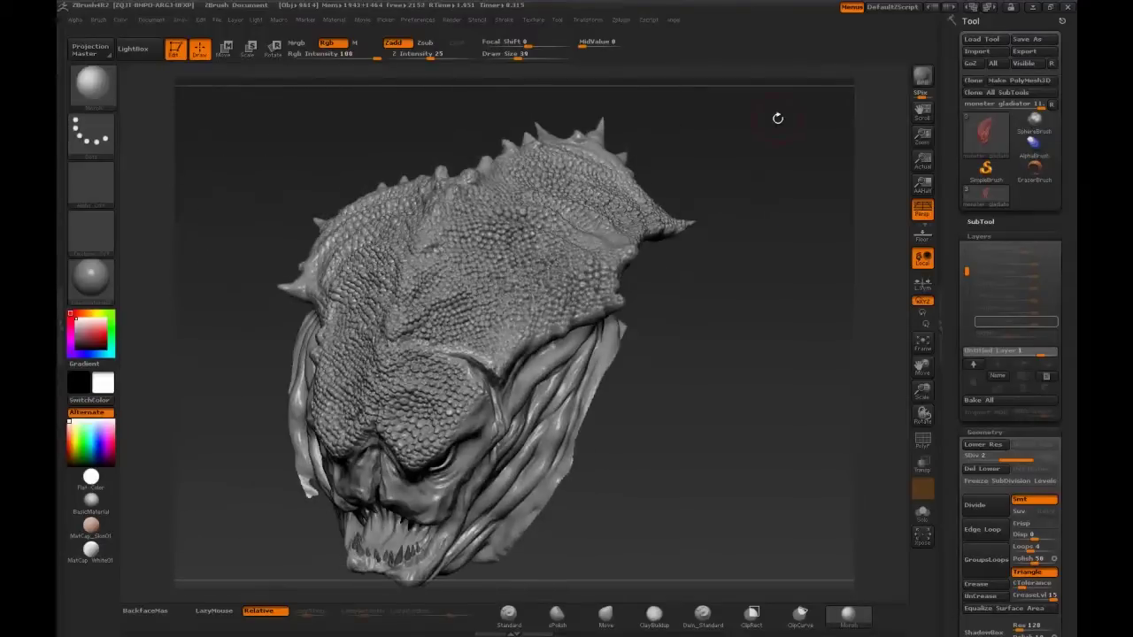
drag(1030, 313, 1020, 315)
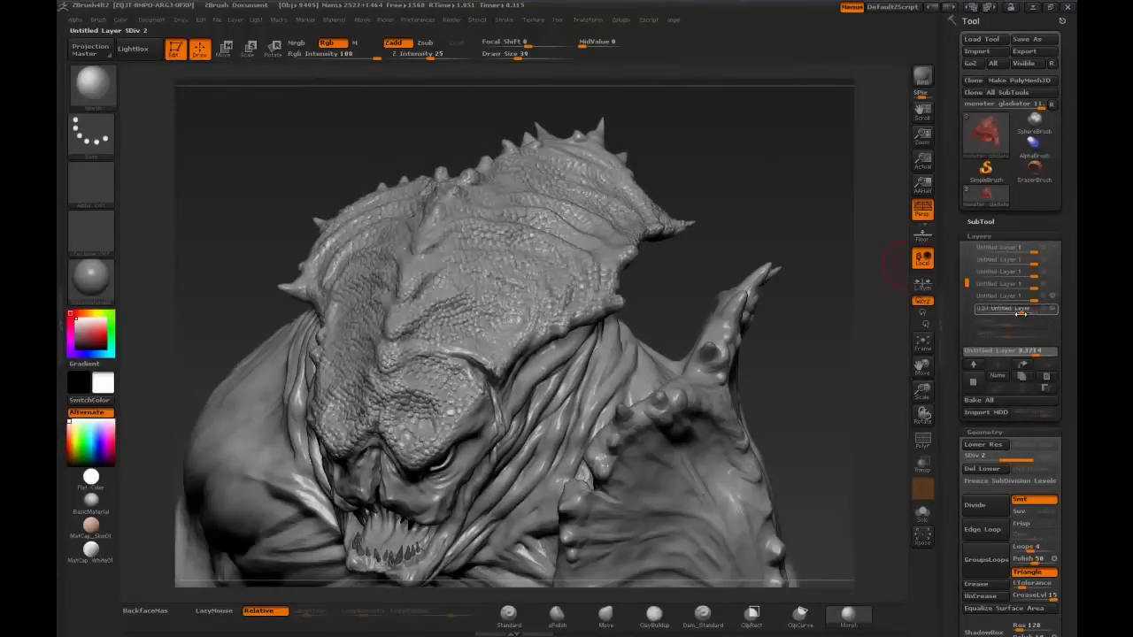
drag(771, 173, 834, 234)
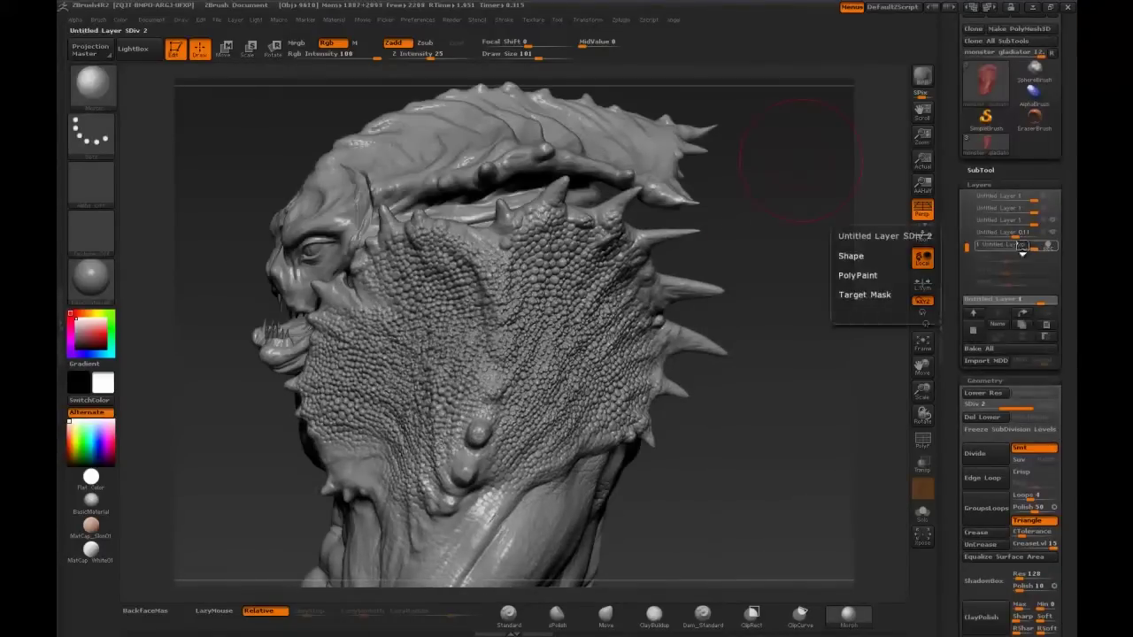
mouse_move(1026, 247)
mouse_down()
mouse_move(981, 266)
mouse_move(795, 255)
mouse_up()
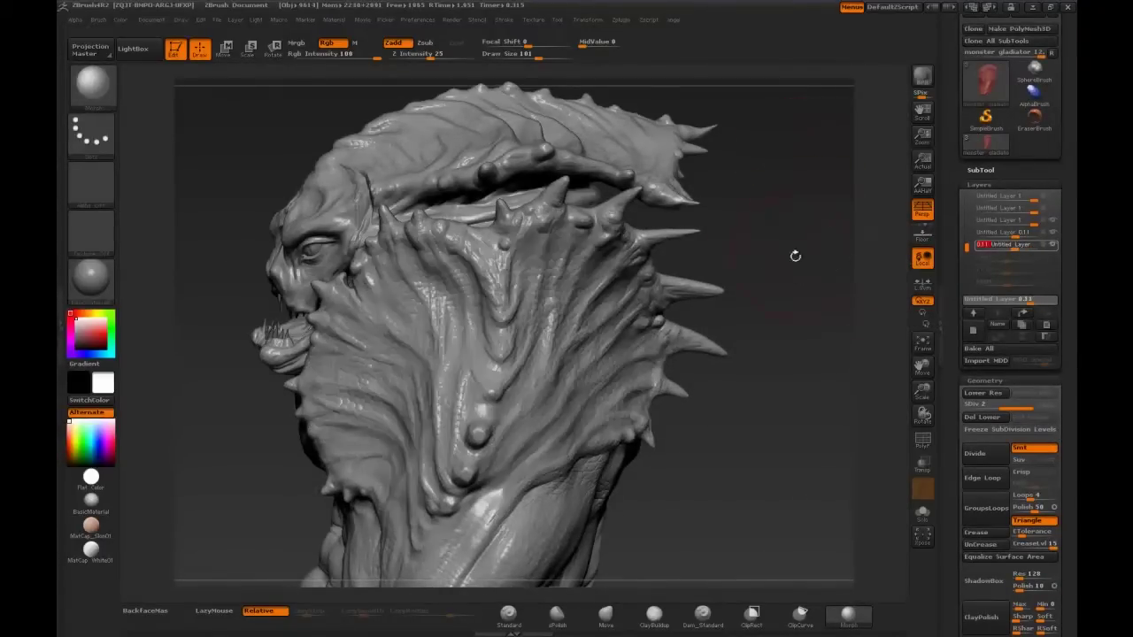
click(974, 330)
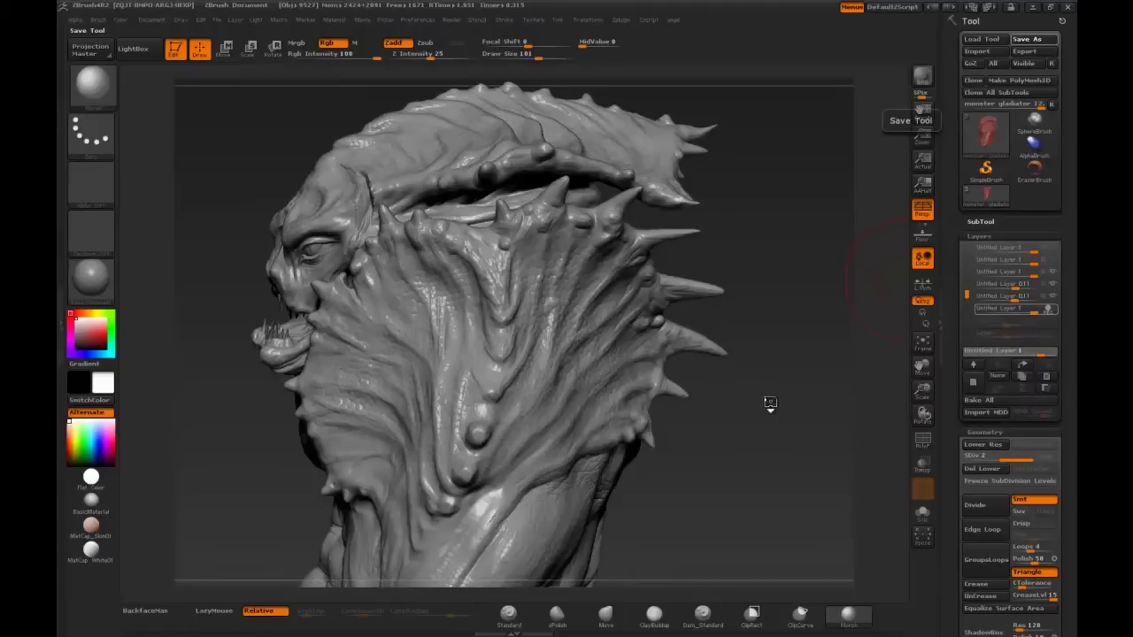
mouse_move(760, 450)
mouse_down()
mouse_move(696, 276)
mouse_move(756, 160)
mouse_up()
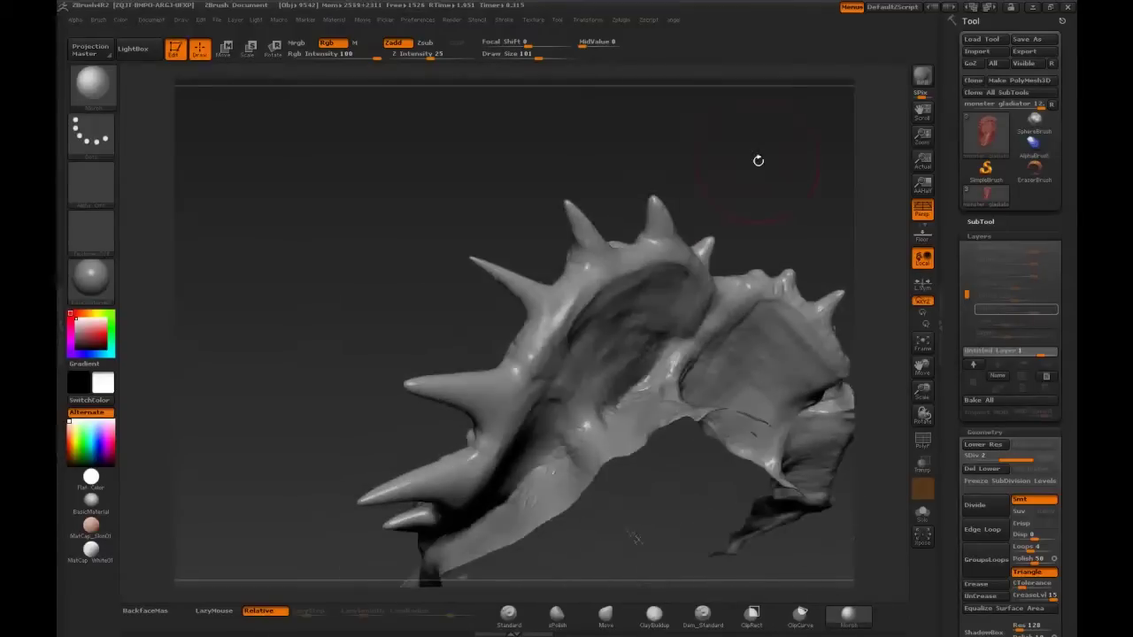
Select ClayBuildup and drop the model to subdivision level 1
key(b)
key(c)
key(b)
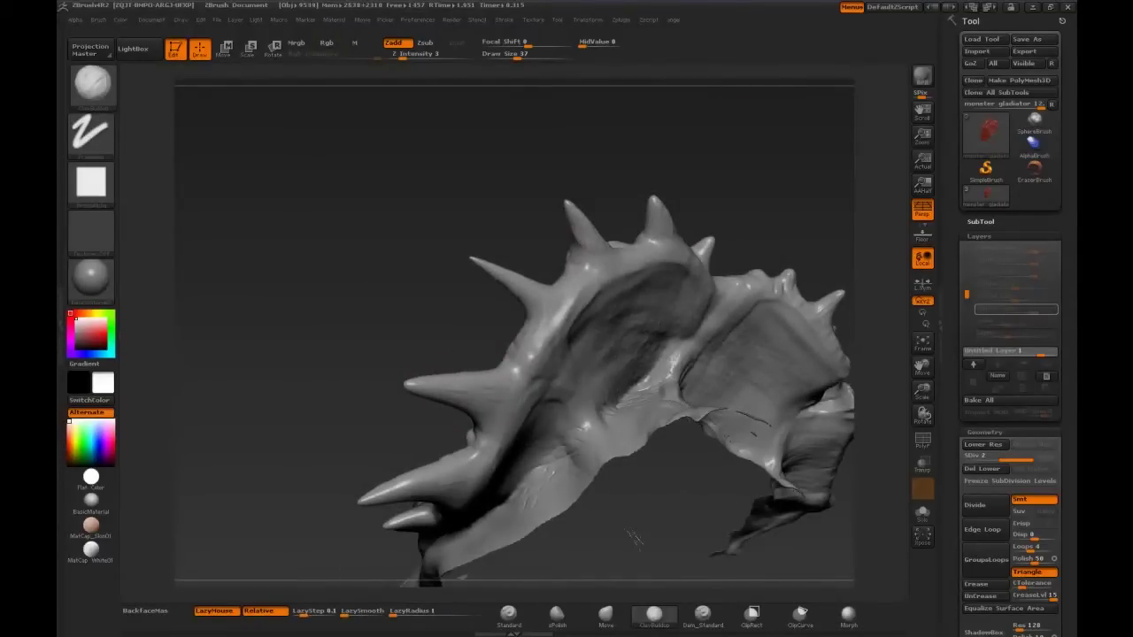
drag(633, 537, 741, 482)
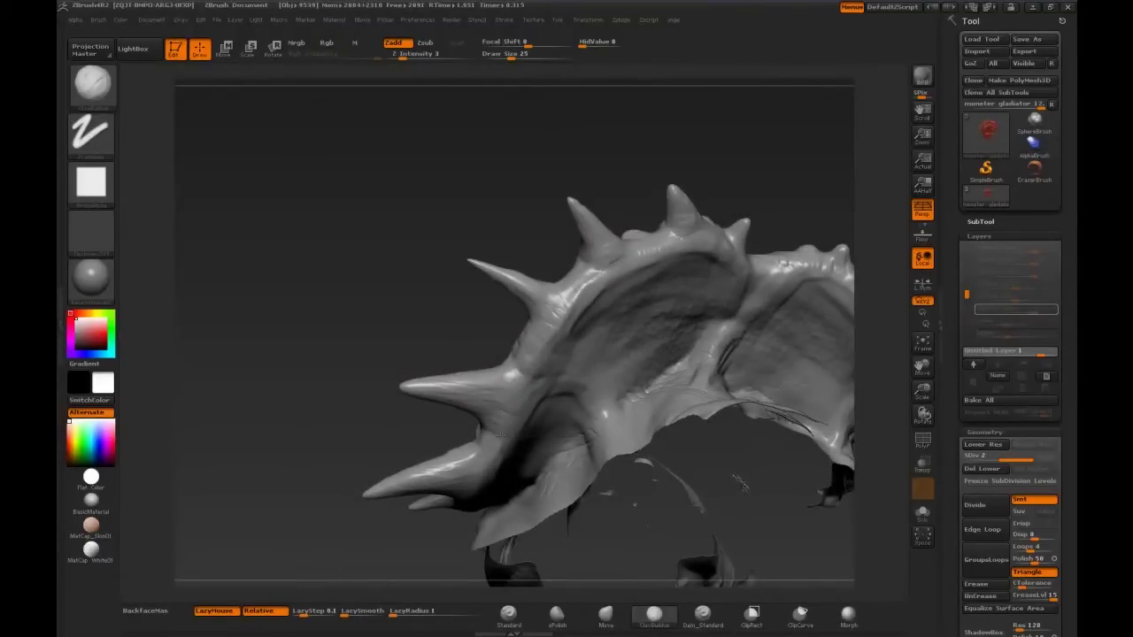
drag(585, 307, 655, 255)
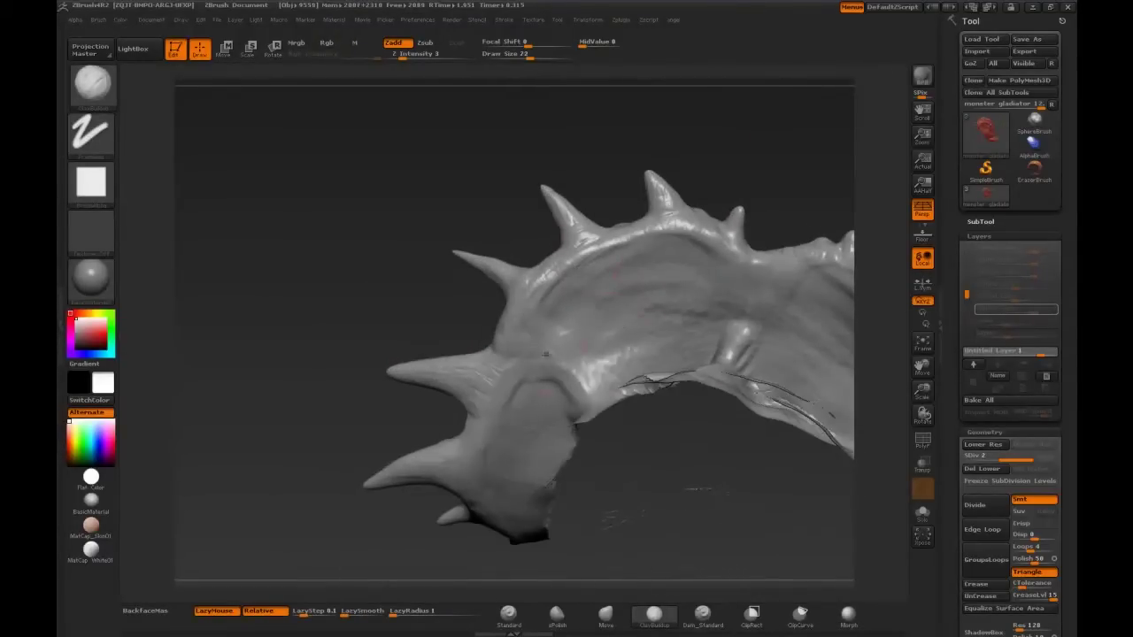
drag(574, 380, 648, 502)
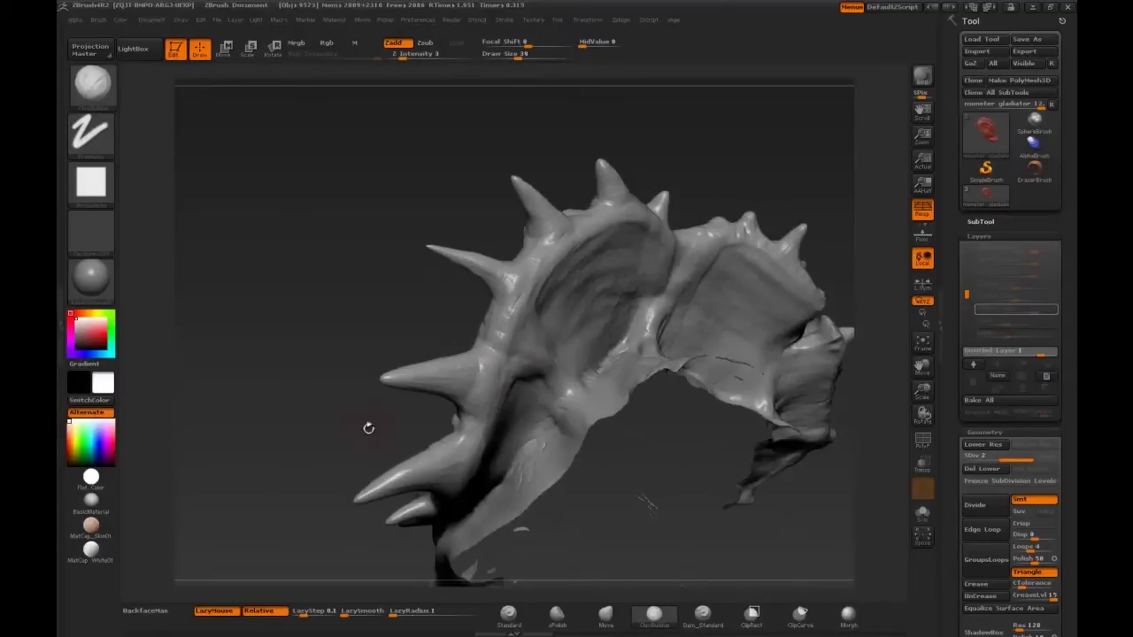
key(shift+d)
Build up clay strokes around the spiked shoulder pad and its ridge
mouse_move(368, 429)
mouse_down()
mouse_move(471, 403)
mouse_move(495, 429)
mouse_move(453, 433)
mouse_move(426, 394)
mouse_move(528, 475)
mouse_up()
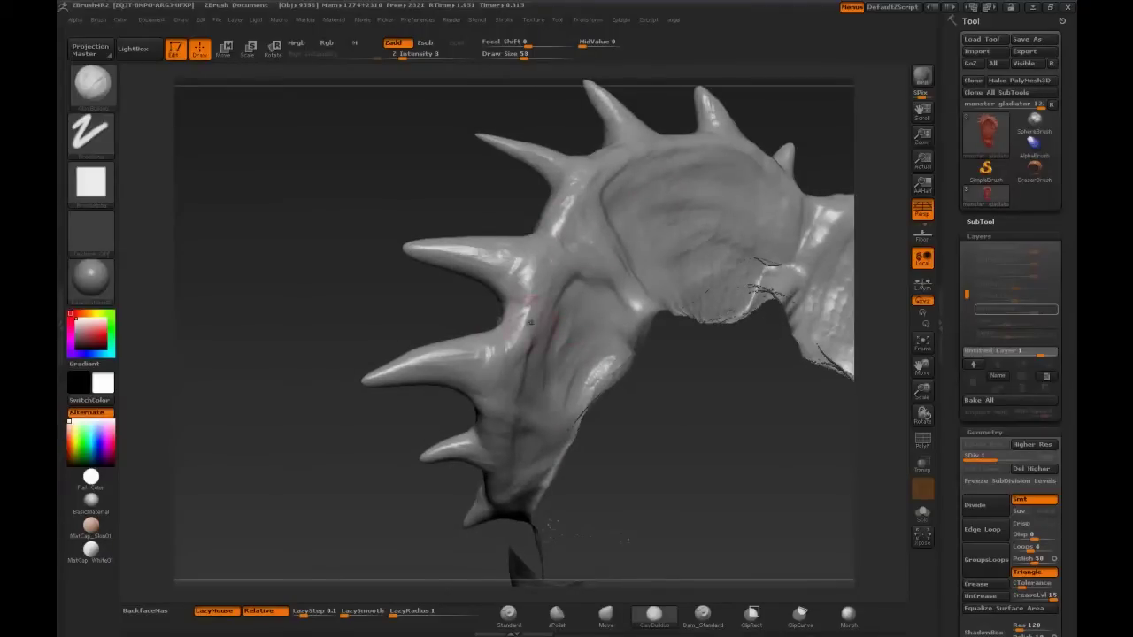
mouse_move(523, 240)
mouse_down()
mouse_move(470, 404)
mouse_move(478, 416)
mouse_move(399, 283)
mouse_move(416, 351)
mouse_move(413, 300)
mouse_move(433, 394)
mouse_move(453, 308)
mouse_move(453, 324)
mouse_up()
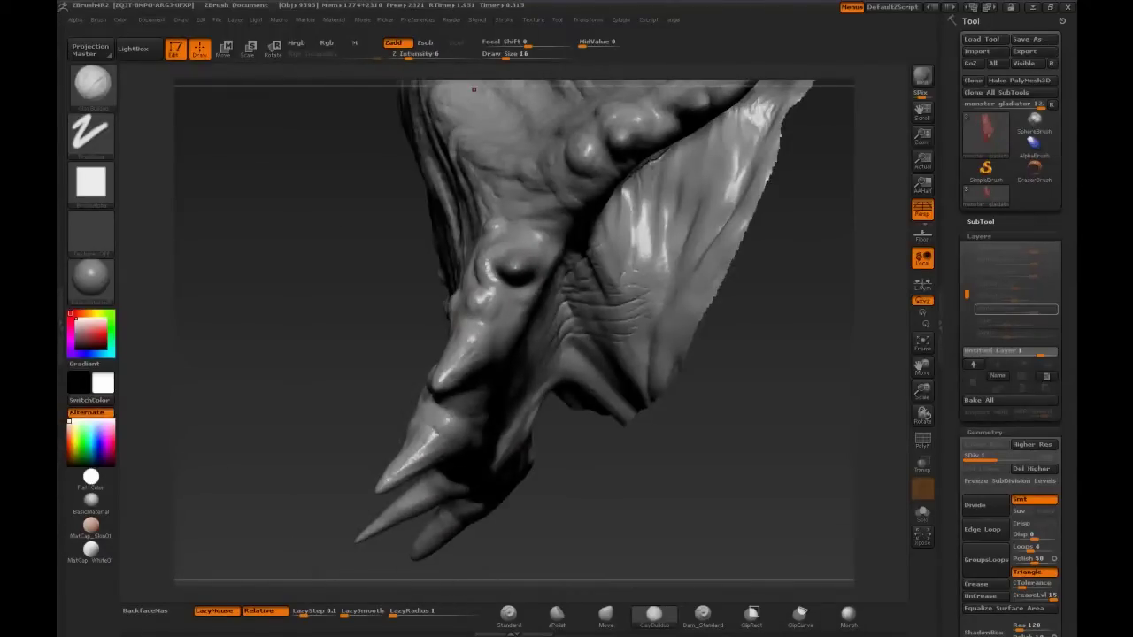
drag(474, 89, 477, 124)
drag(573, 246, 832, 403)
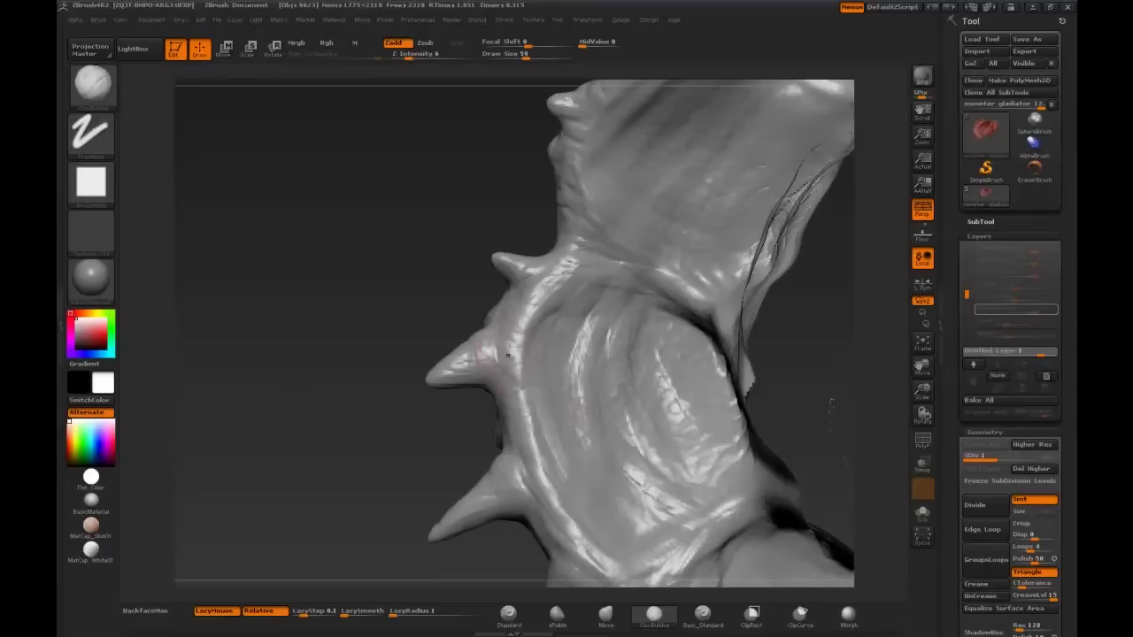
drag(508, 355, 608, 356)
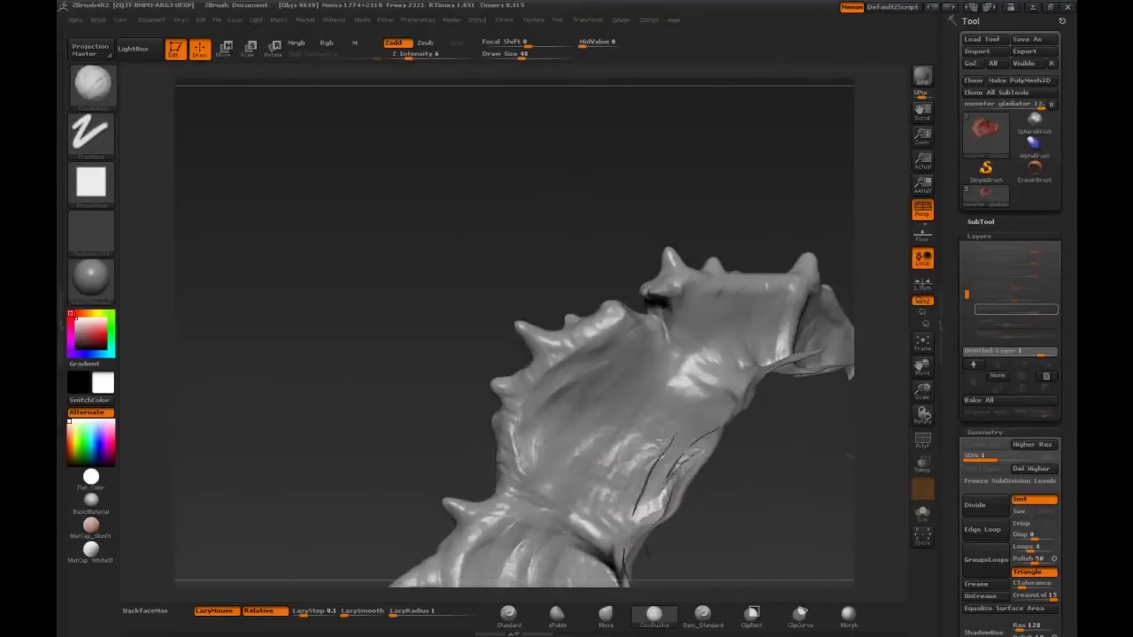
mouse_move(526, 347)
mouse_down()
mouse_move(504, 394)
mouse_move(693, 210)
mouse_move(530, 423)
mouse_up()
mouse_move(681, 347)
mouse_down()
mouse_move(734, 324)
mouse_move(673, 359)
mouse_up()
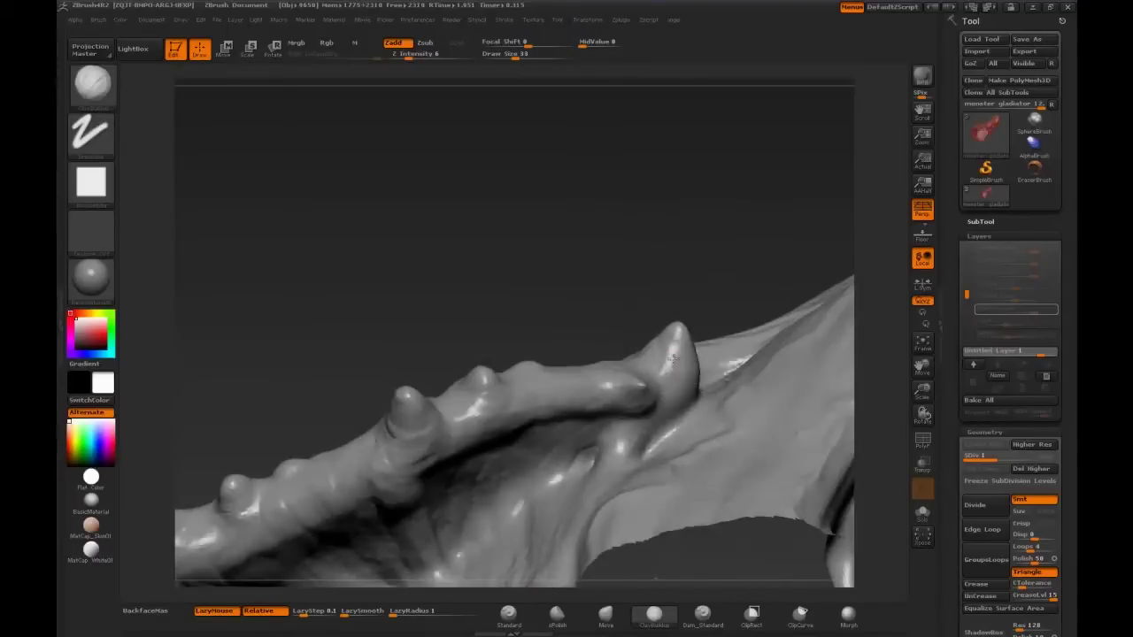
mouse_move(567, 336)
mouse_down()
mouse_move(652, 273)
mouse_move(619, 337)
mouse_move(766, 198)
mouse_move(779, 208)
mouse_move(620, 292)
mouse_up()
mouse_move(778, 265)
mouse_down()
mouse_move(797, 292)
mouse_move(797, 221)
mouse_up()
mouse_move(568, 329)
mouse_down()
mouse_move(597, 348)
mouse_move(577, 386)
mouse_up()
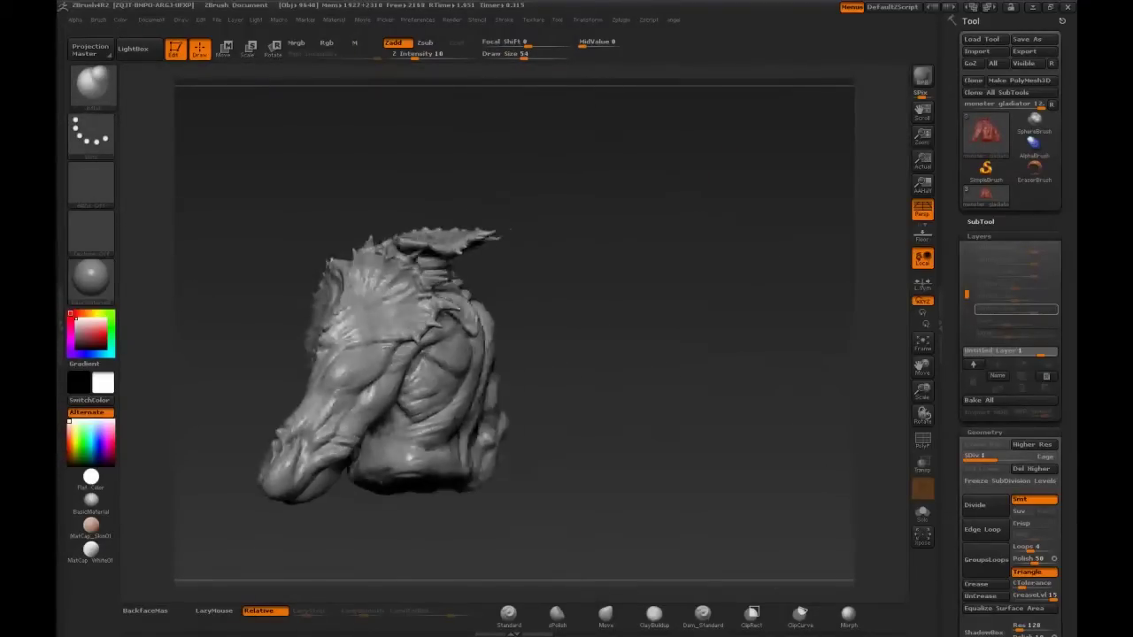
Turn the bust to a three-quarter view and pick a soft round alpha for the brush
mouse_move(690, 203)
mouse_down()
mouse_move(741, 198)
mouse_move(717, 222)
mouse_up()
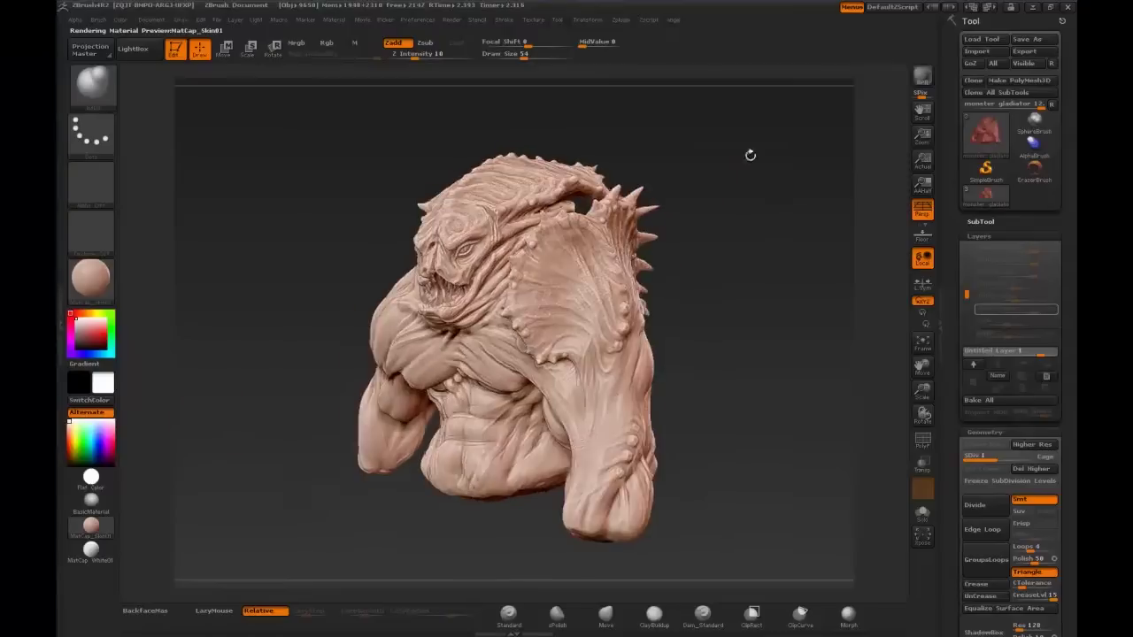
mouse_move(750, 155)
mouse_down()
mouse_move(761, 121)
mouse_move(775, 139)
mouse_move(782, 121)
mouse_move(823, 103)
mouse_move(848, 241)
mouse_up()
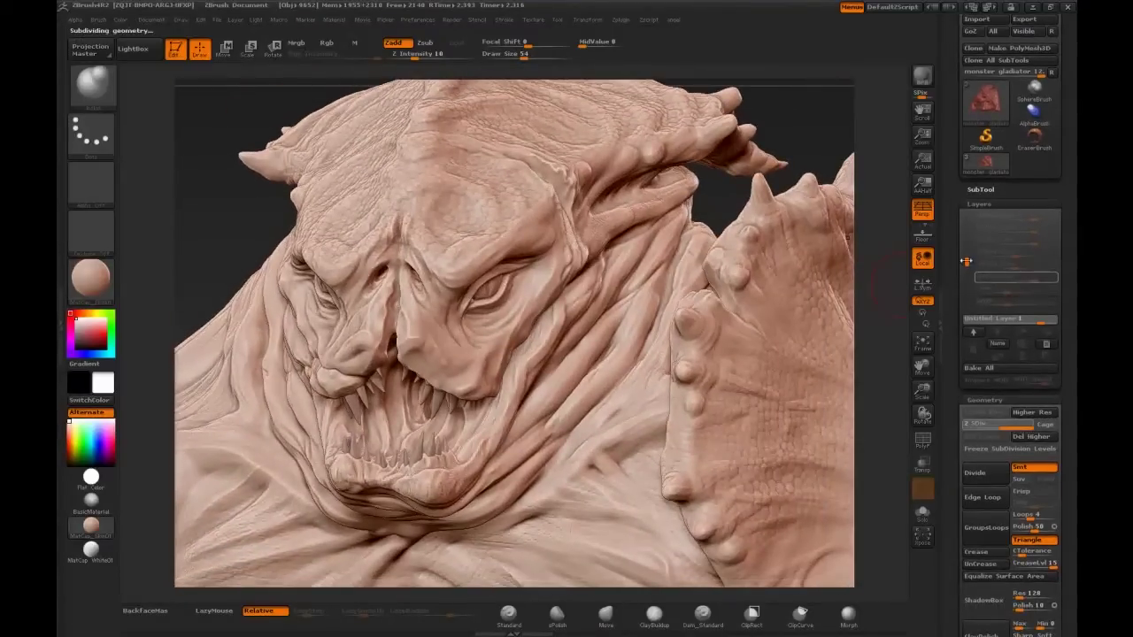
click(91, 133)
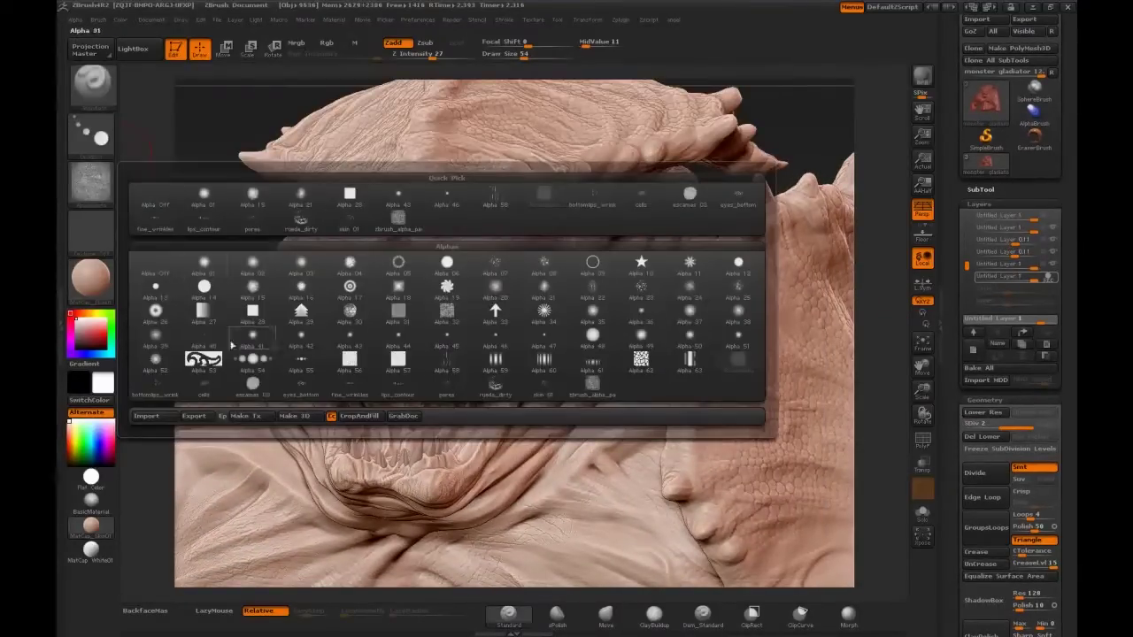
click(447, 262)
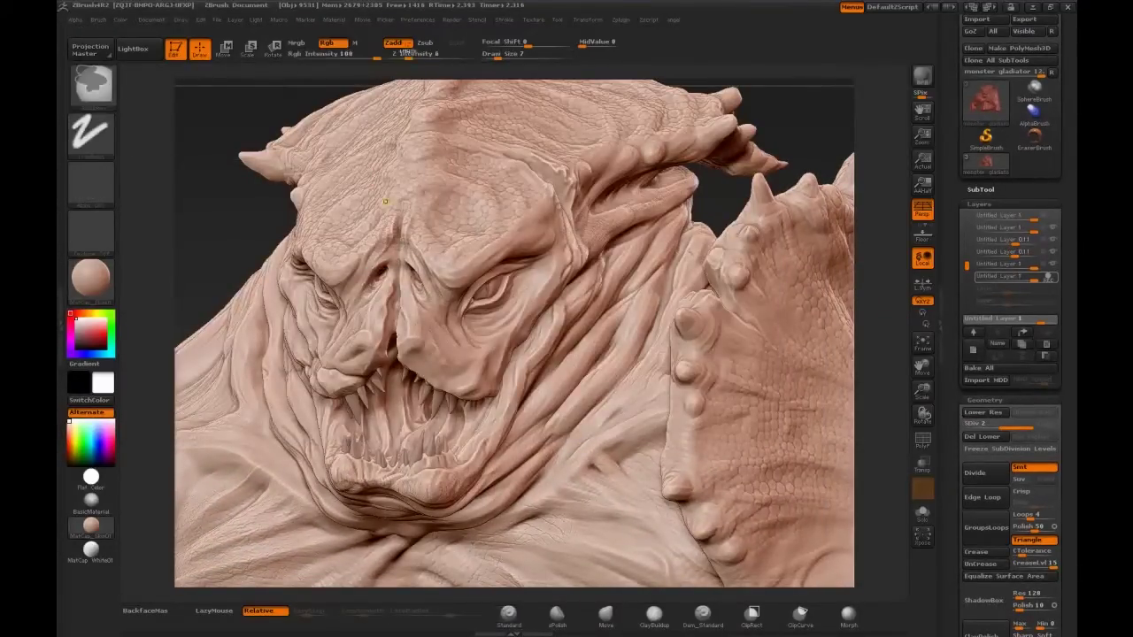
click(91, 181)
Adjust the brush size and dot small round bumps across the forehead and brow
drag(439, 332, 419, 319)
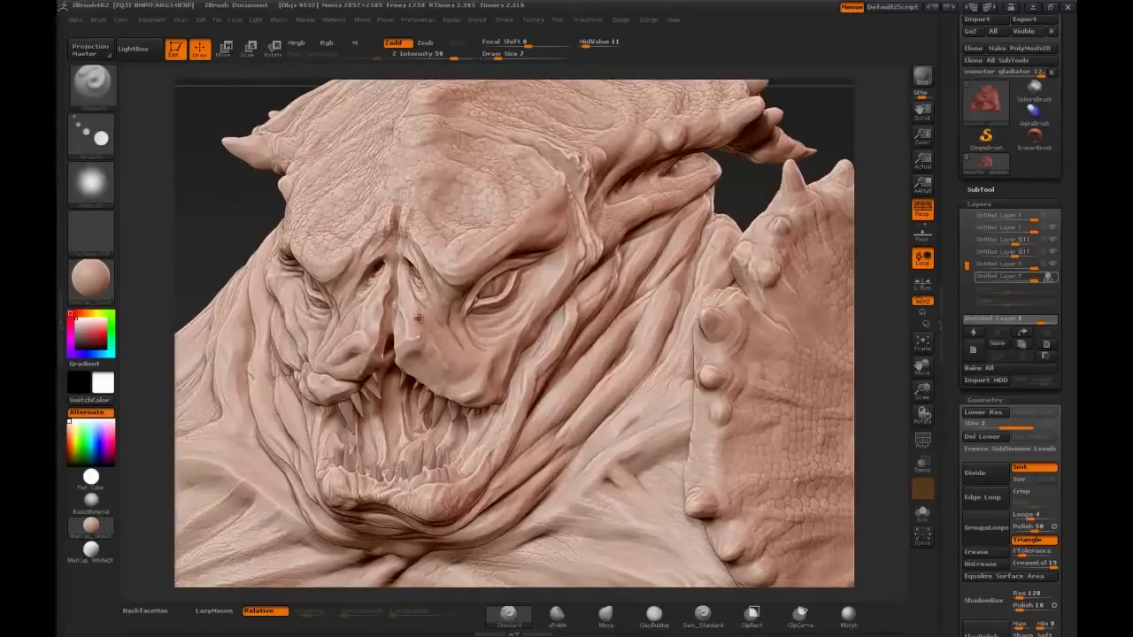
drag(526, 288, 500, 321)
key(s)
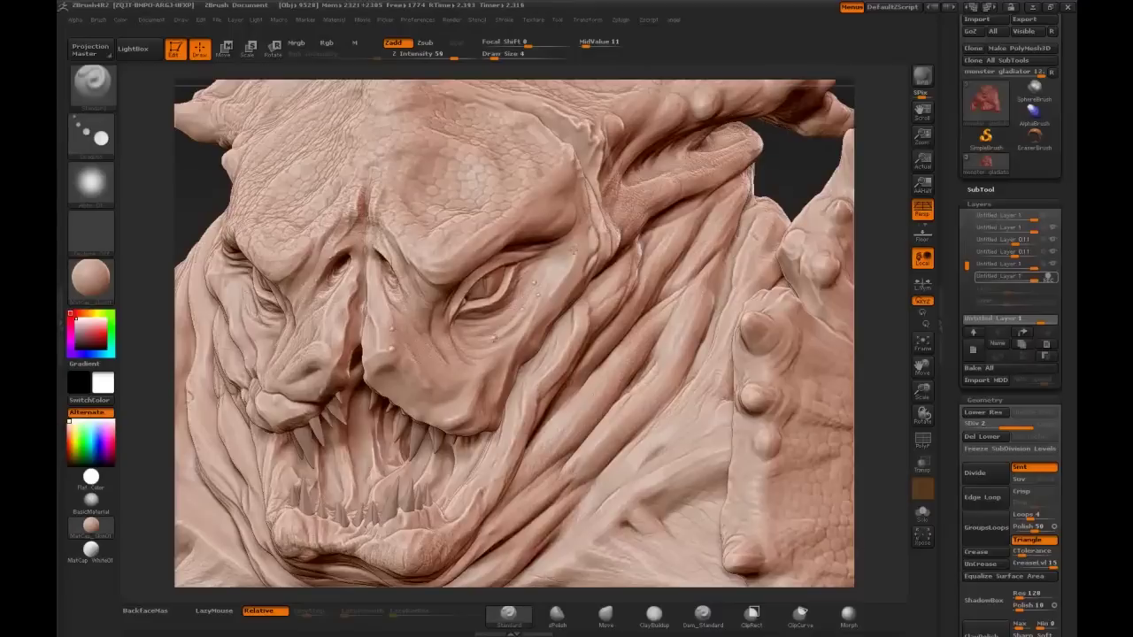
key(s)
key(s)
drag(513, 202, 531, 202)
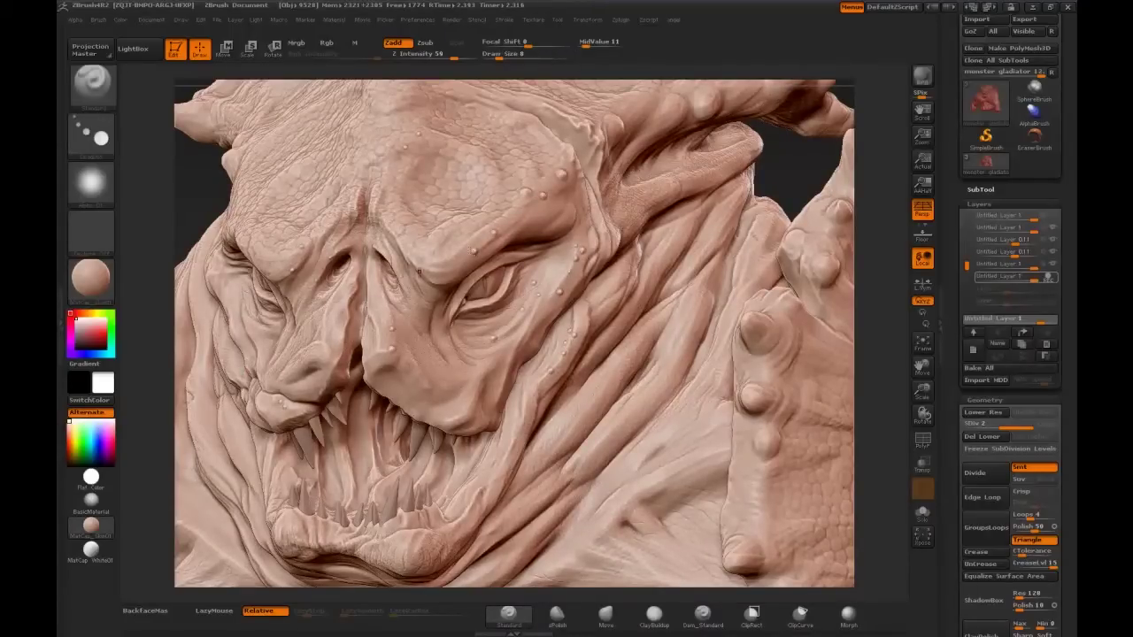
drag(720, 96, 690, 106)
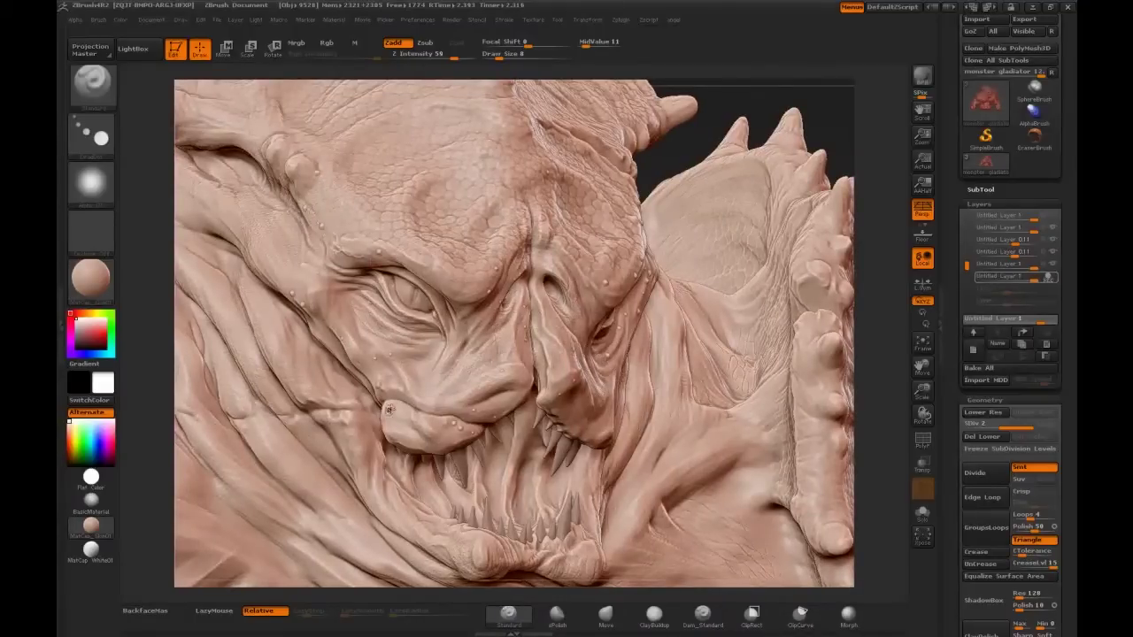
scroll(389, 408, up, 3)
Switch to the sPolish brush with B-S-P
key(b)
key(s)
key(p)
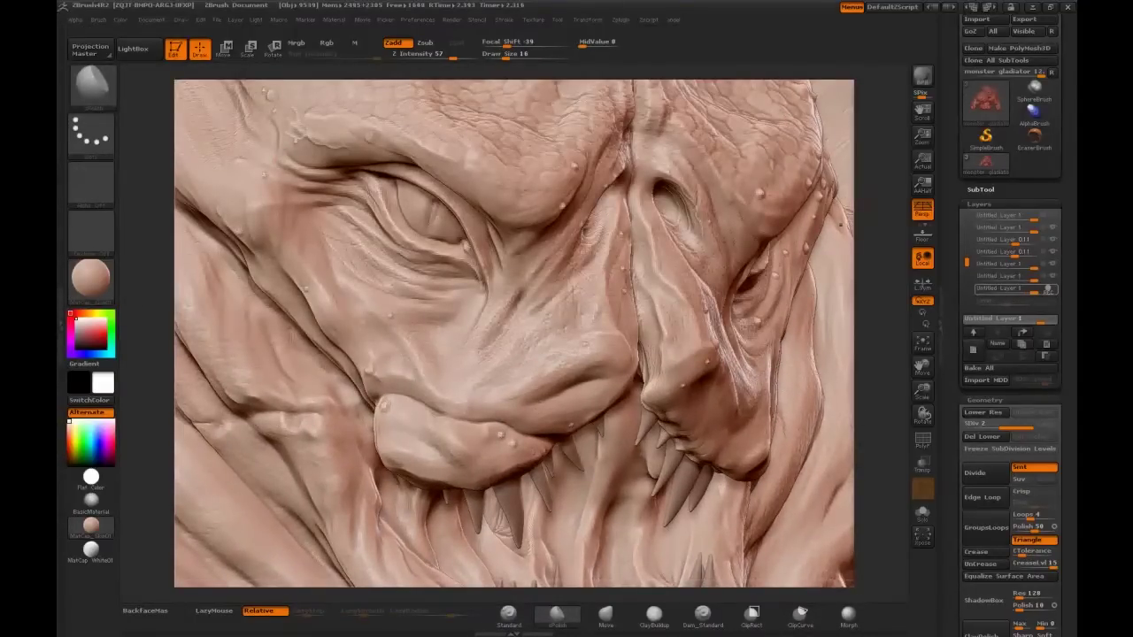
Cut and refine a sharp crease along the scaly skin fold on the head's left side
drag(566, 230, 629, 233)
drag(683, 386, 794, 256)
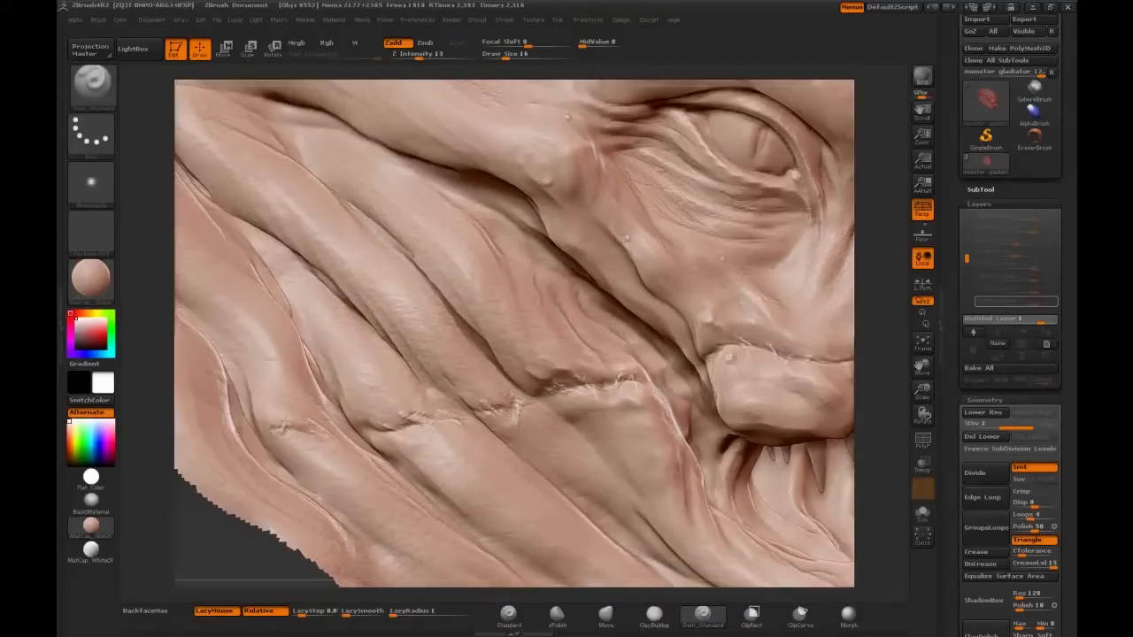
mouse_move(147, 447)
alt+mouse_down()
mouse_move(711, 227)
mouse_move(756, 235)
mouse_move(743, 235)
alt+mouse_up()
drag(796, 354, 544, 377)
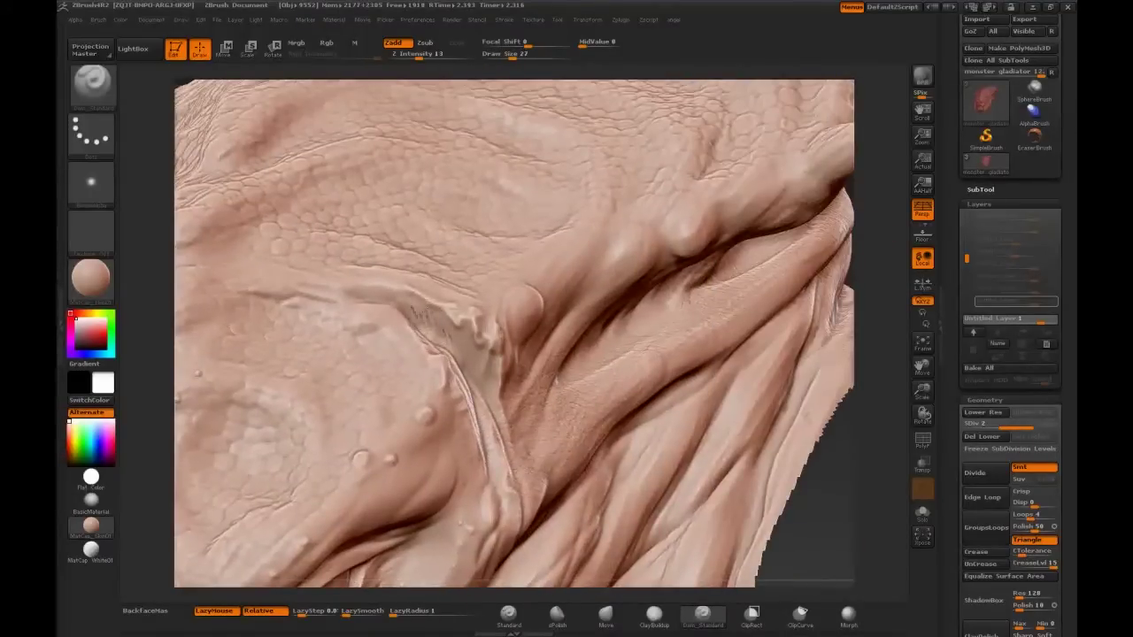
drag(342, 295, 384, 281)
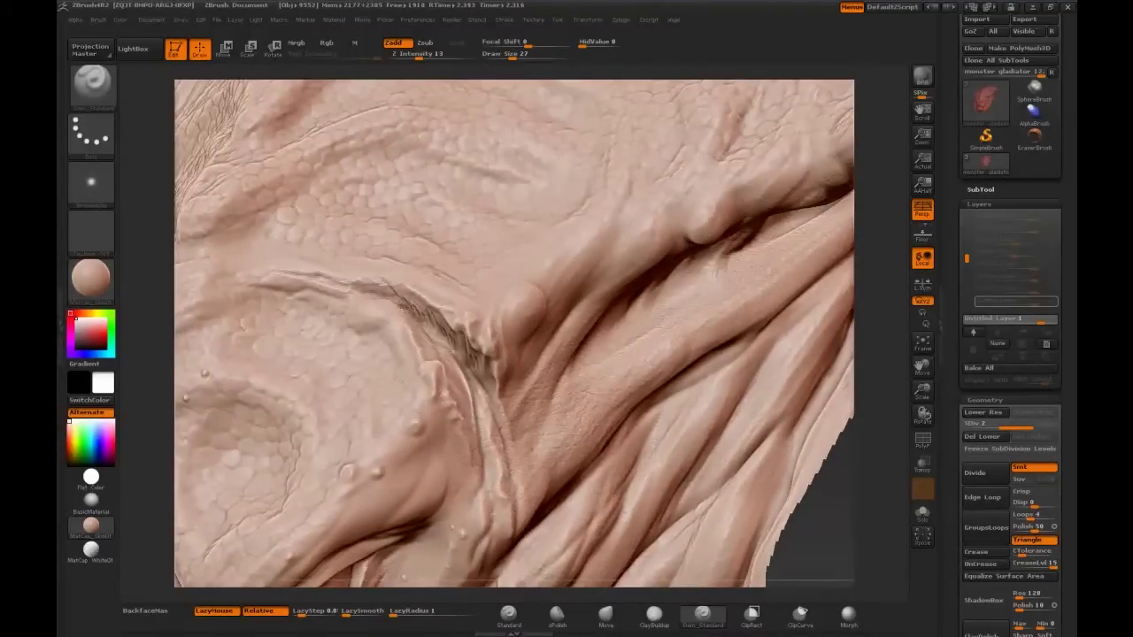
drag(417, 329, 426, 342)
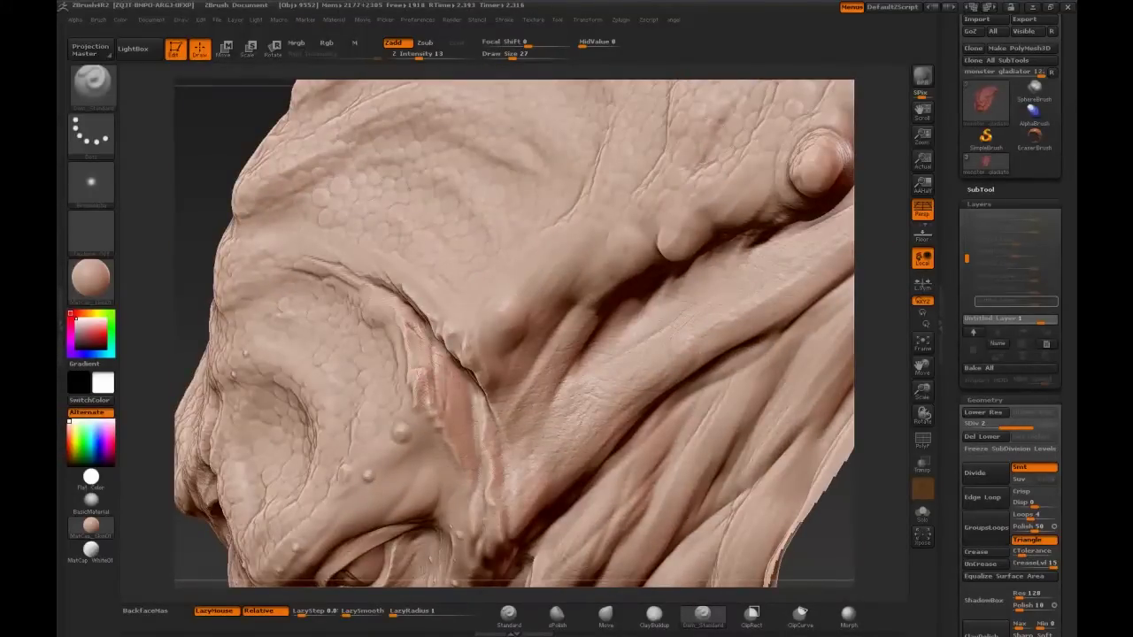
drag(480, 481, 499, 447)
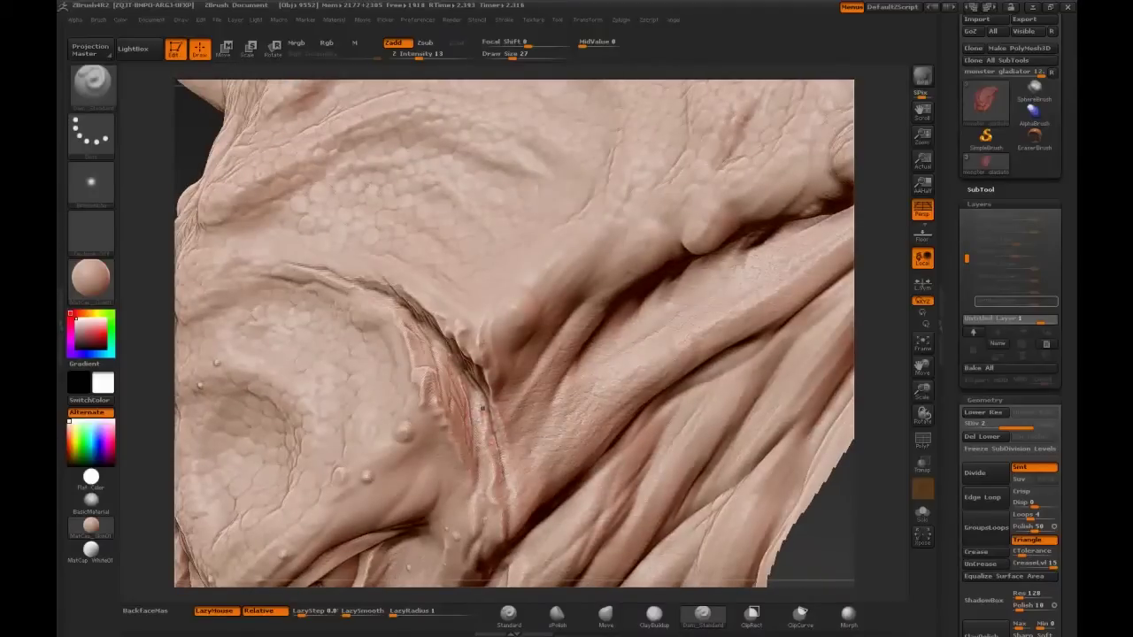
drag(482, 408, 424, 324)
drag(471, 378, 494, 190)
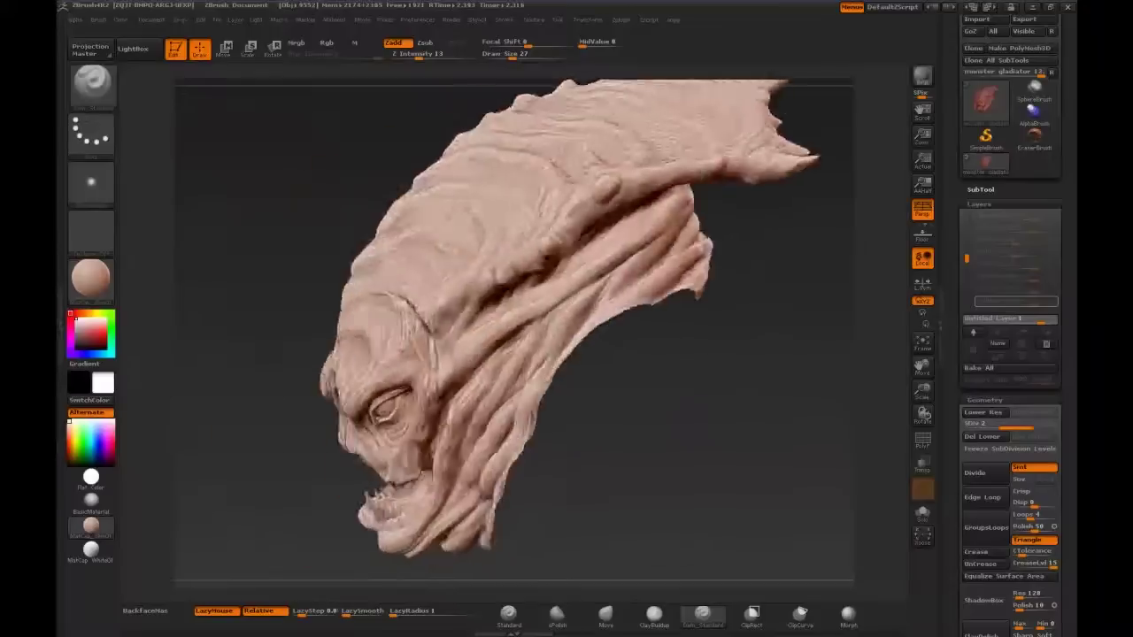
Select the Morph brush and view the head's skin and spiked ridge from several angles
drag(708, 136, 191, 183)
key(b)
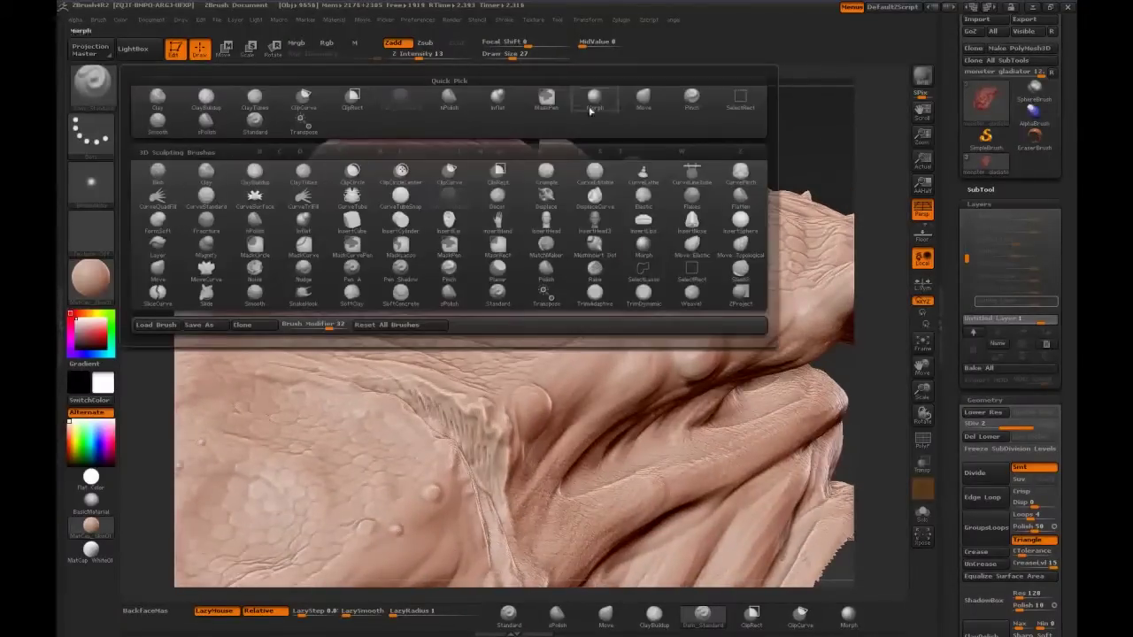
click(590, 103)
drag(481, 453, 455, 421)
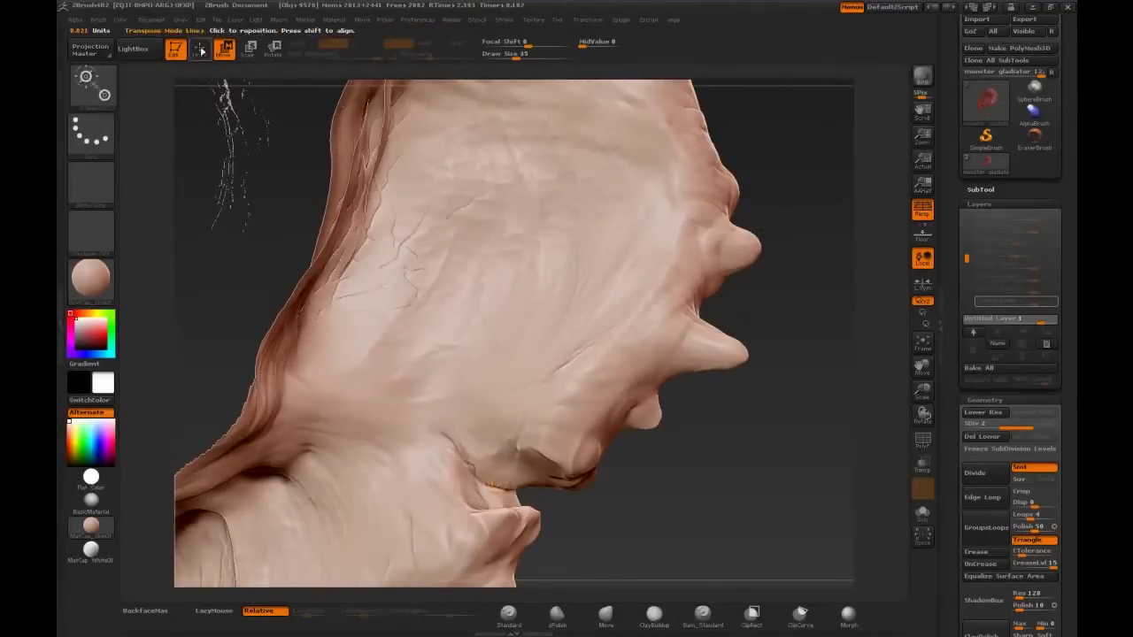
drag(763, 288, 797, 292)
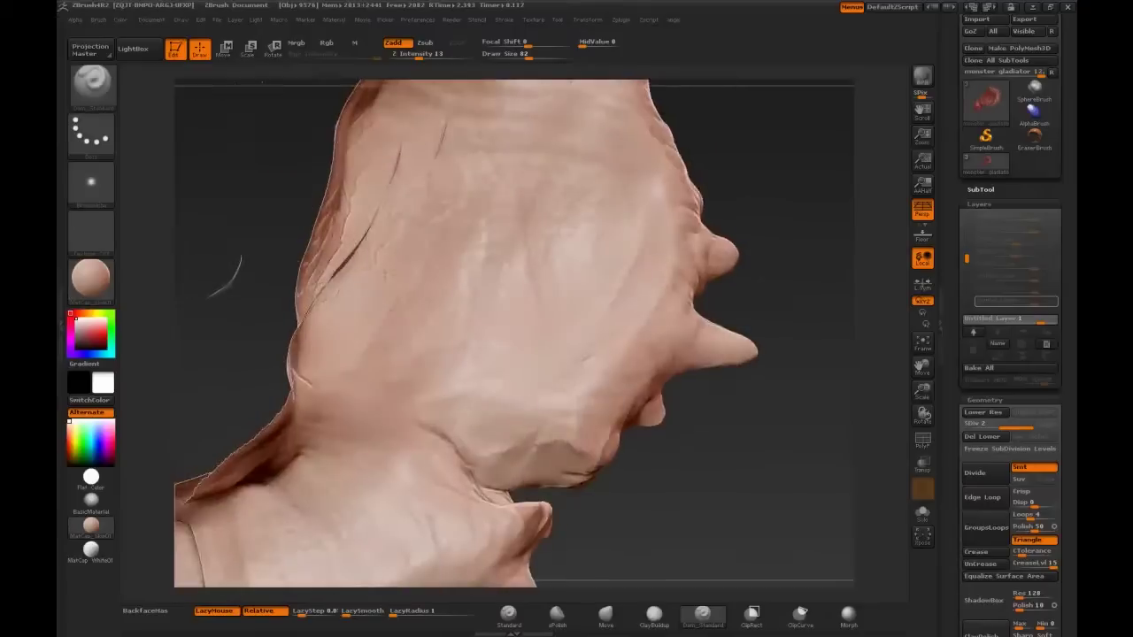
mouse_move(501, 472)
mouse_down()
mouse_move(571, 446)
mouse_move(543, 407)
mouse_move(625, 429)
mouse_move(637, 409)
mouse_move(601, 394)
mouse_up()
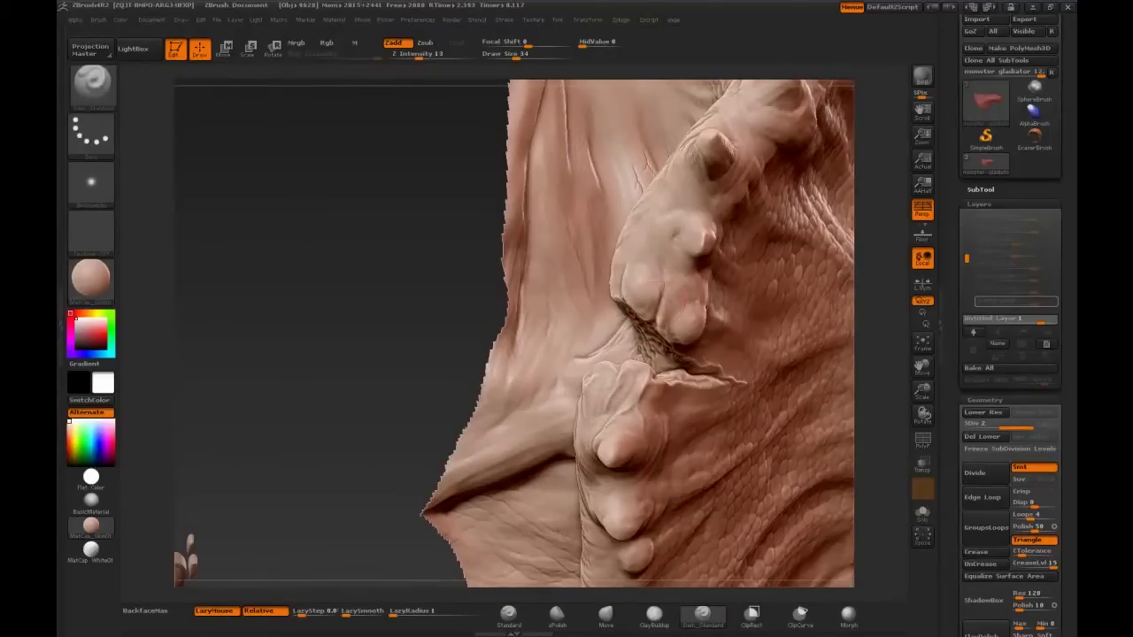
Orbit and zoom around the bust to inspect the horned head, textured back and both torso sides
drag(681, 318, 679, 425)
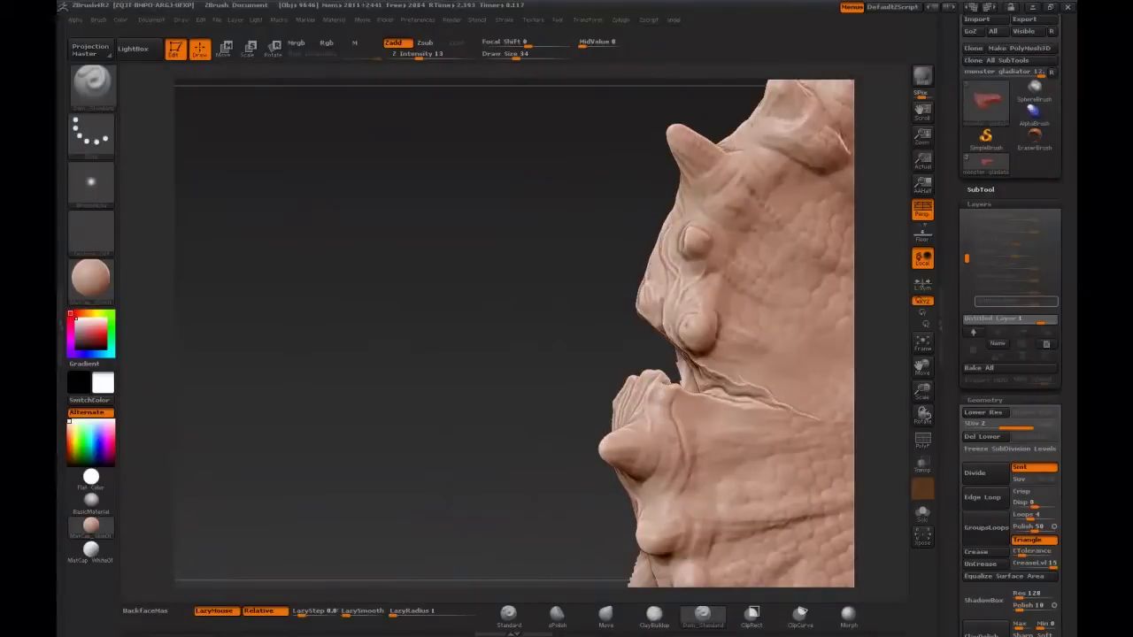
mouse_move(620, 371)
mouse_down()
mouse_move(593, 265)
mouse_move(720, 182)
mouse_move(652, 213)
mouse_move(757, 150)
mouse_move(789, 172)
mouse_move(268, 210)
mouse_up()
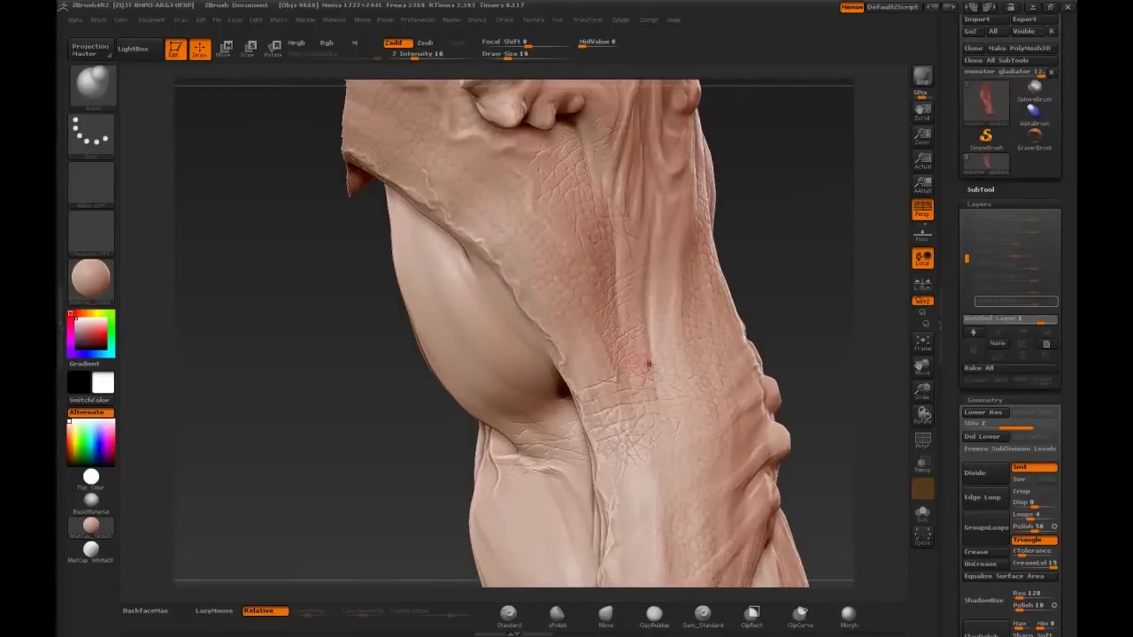
drag(583, 403, 450, 74)
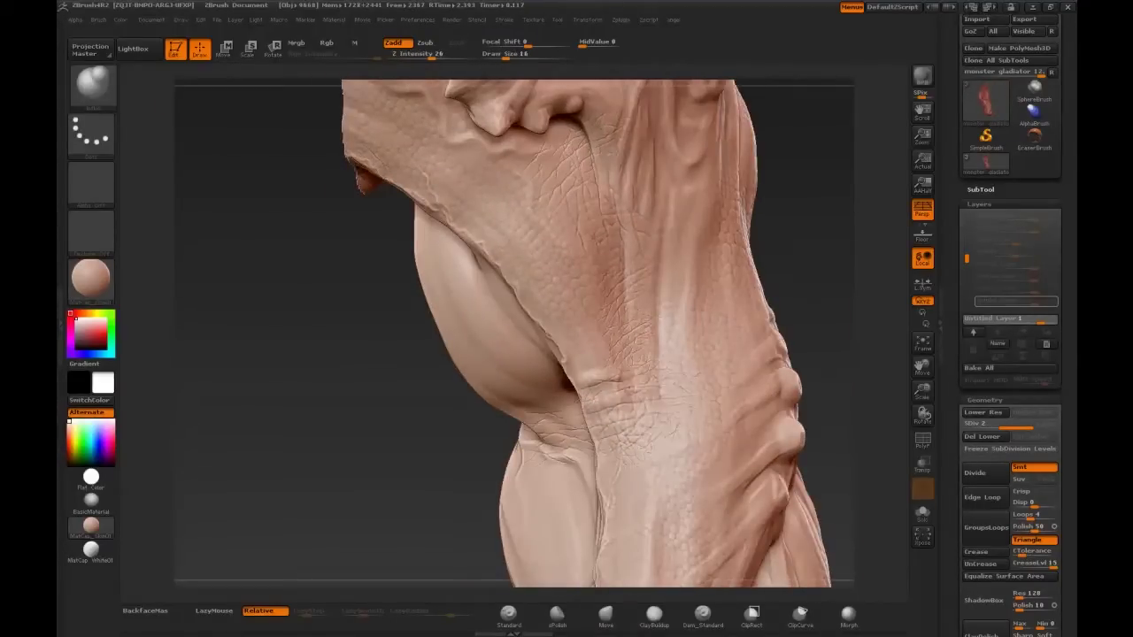
drag(690, 440, 588, 360)
mouse_move(514, 287)
mouse_down()
mouse_move(587, 350)
mouse_move(707, 361)
mouse_up()
drag(398, 354, 309, 354)
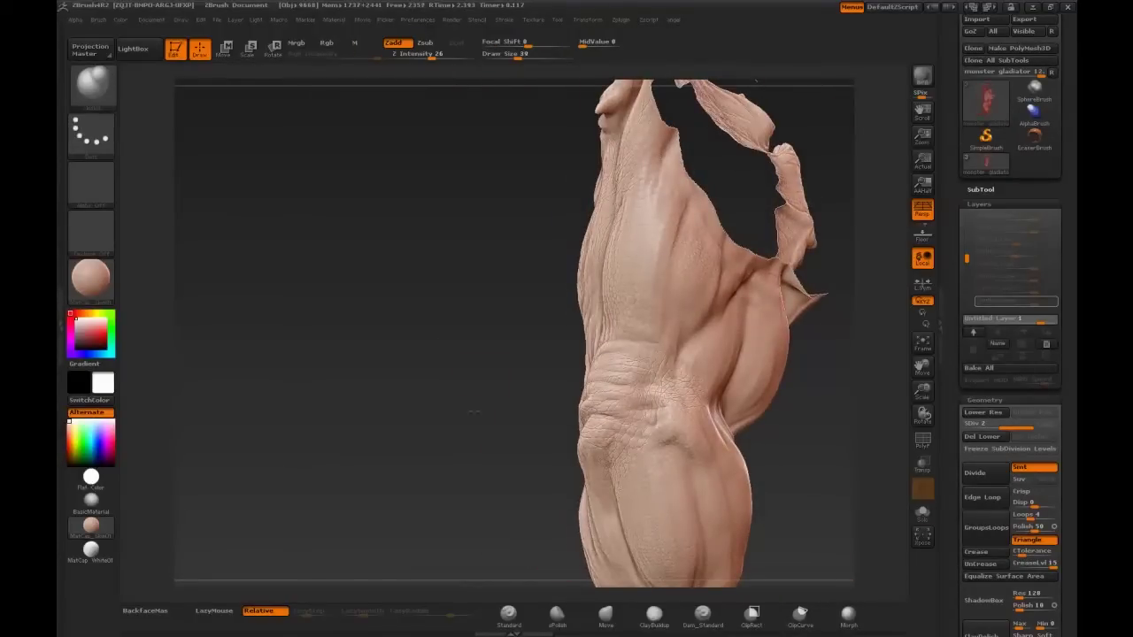
mouse_move(746, 304)
mouse_down()
mouse_move(726, 354)
mouse_move(763, 341)
mouse_up()
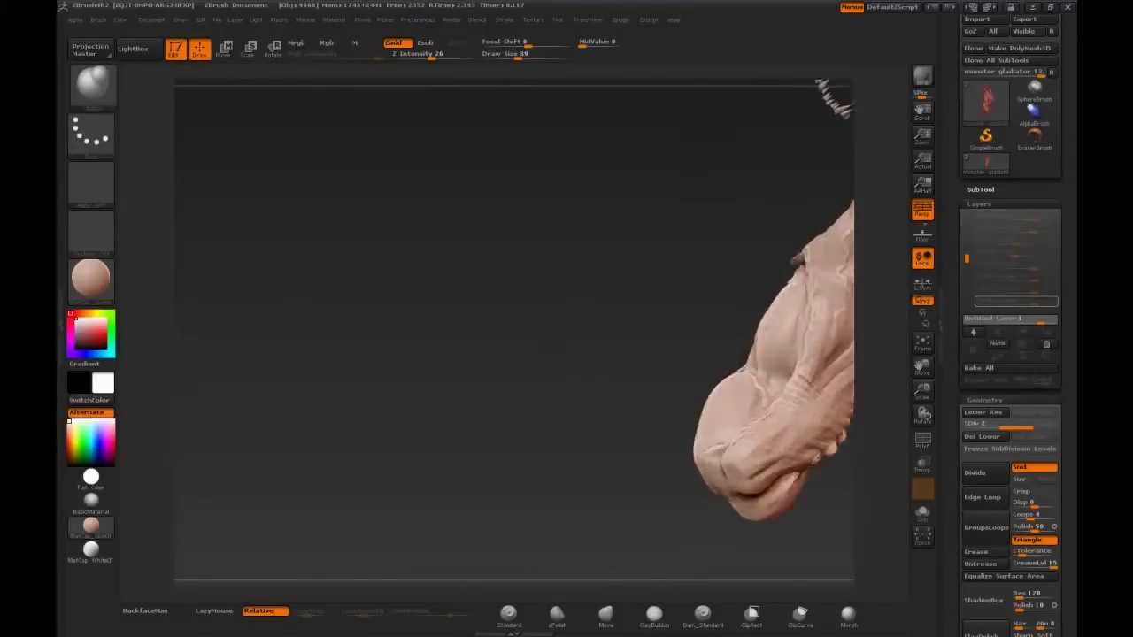
drag(559, 367, 496, 392)
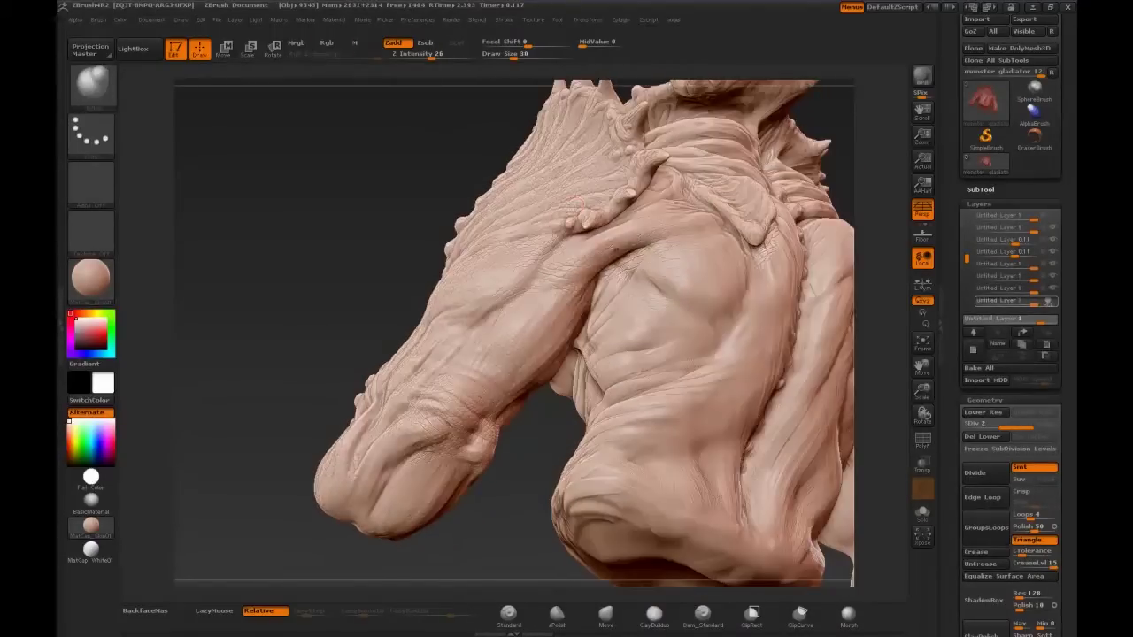
Touch up the shoulder detail, paint a mask, then BPR-render the bust from the front
drag(579, 213, 657, 212)
key(ctrl)
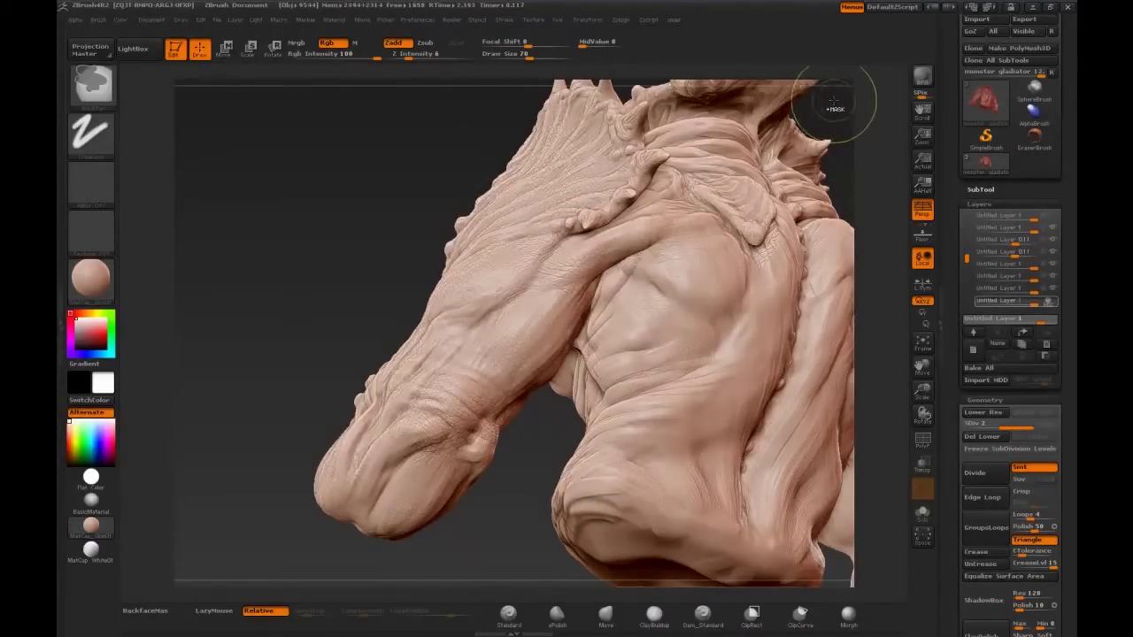
mouse_move(835, 104)
mouse_down()
mouse_move(797, 169)
mouse_move(779, 139)
mouse_move(784, 116)
mouse_up()
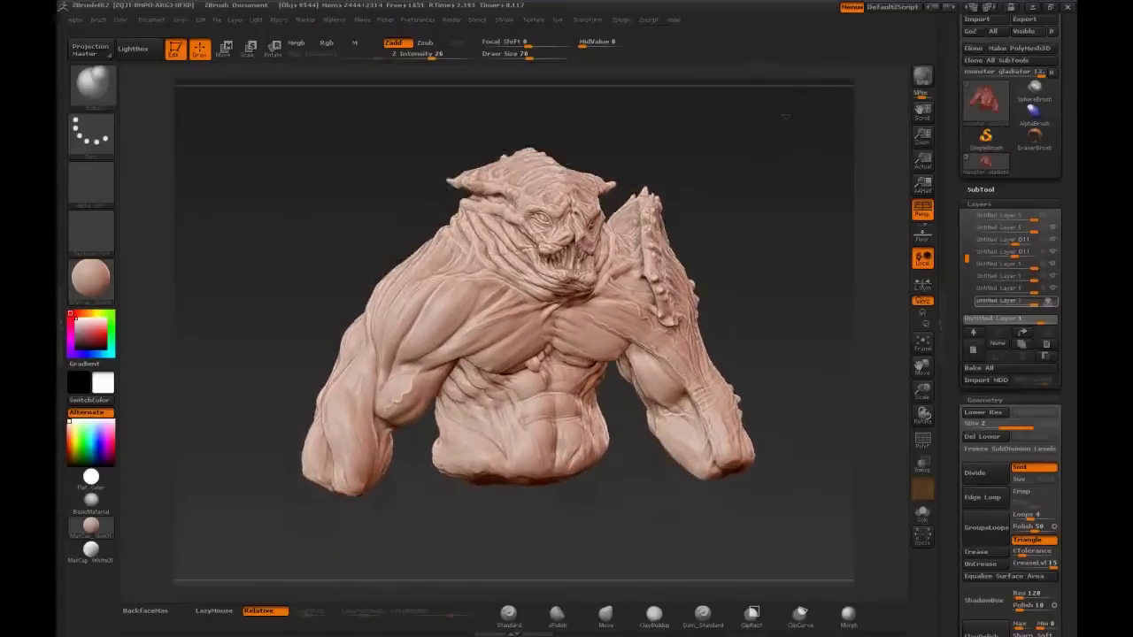
drag(784, 116, 789, 127)
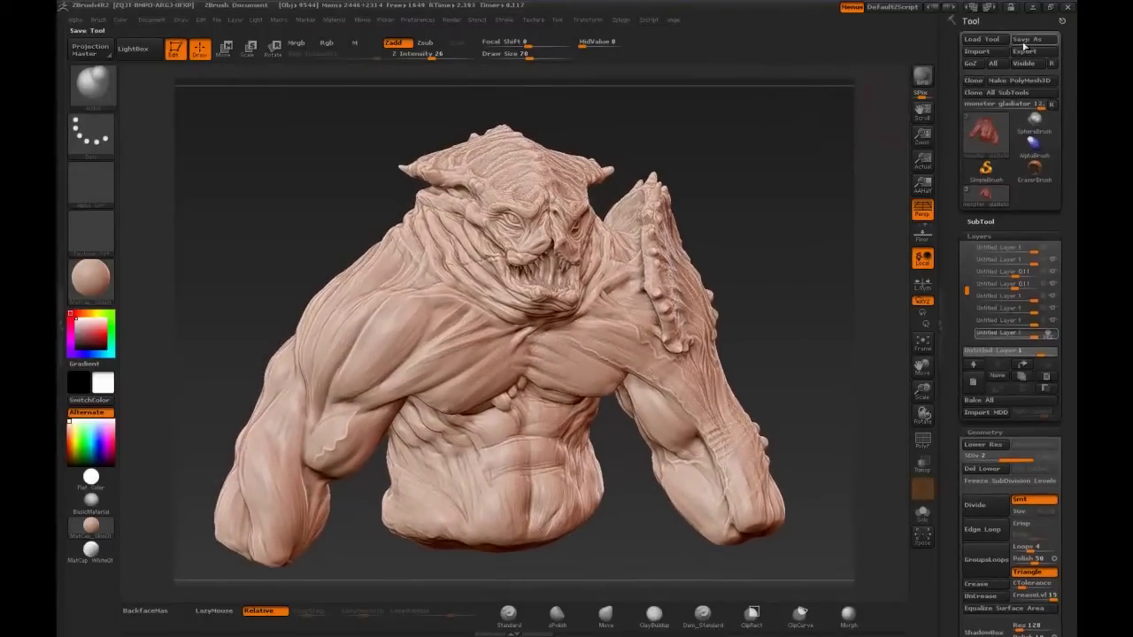
click(923, 76)
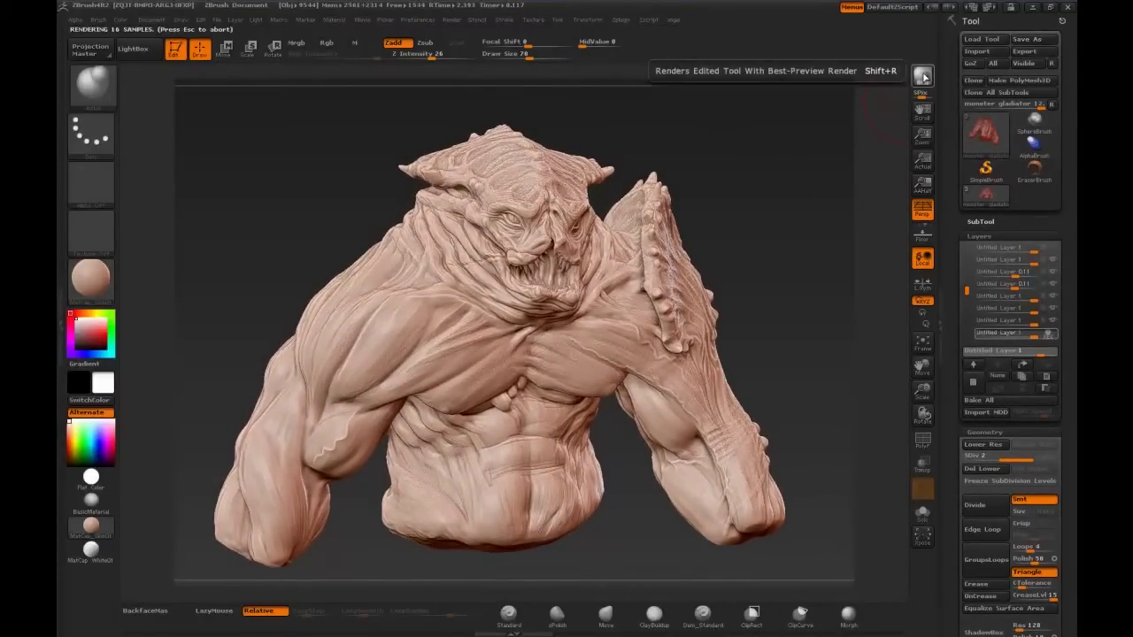